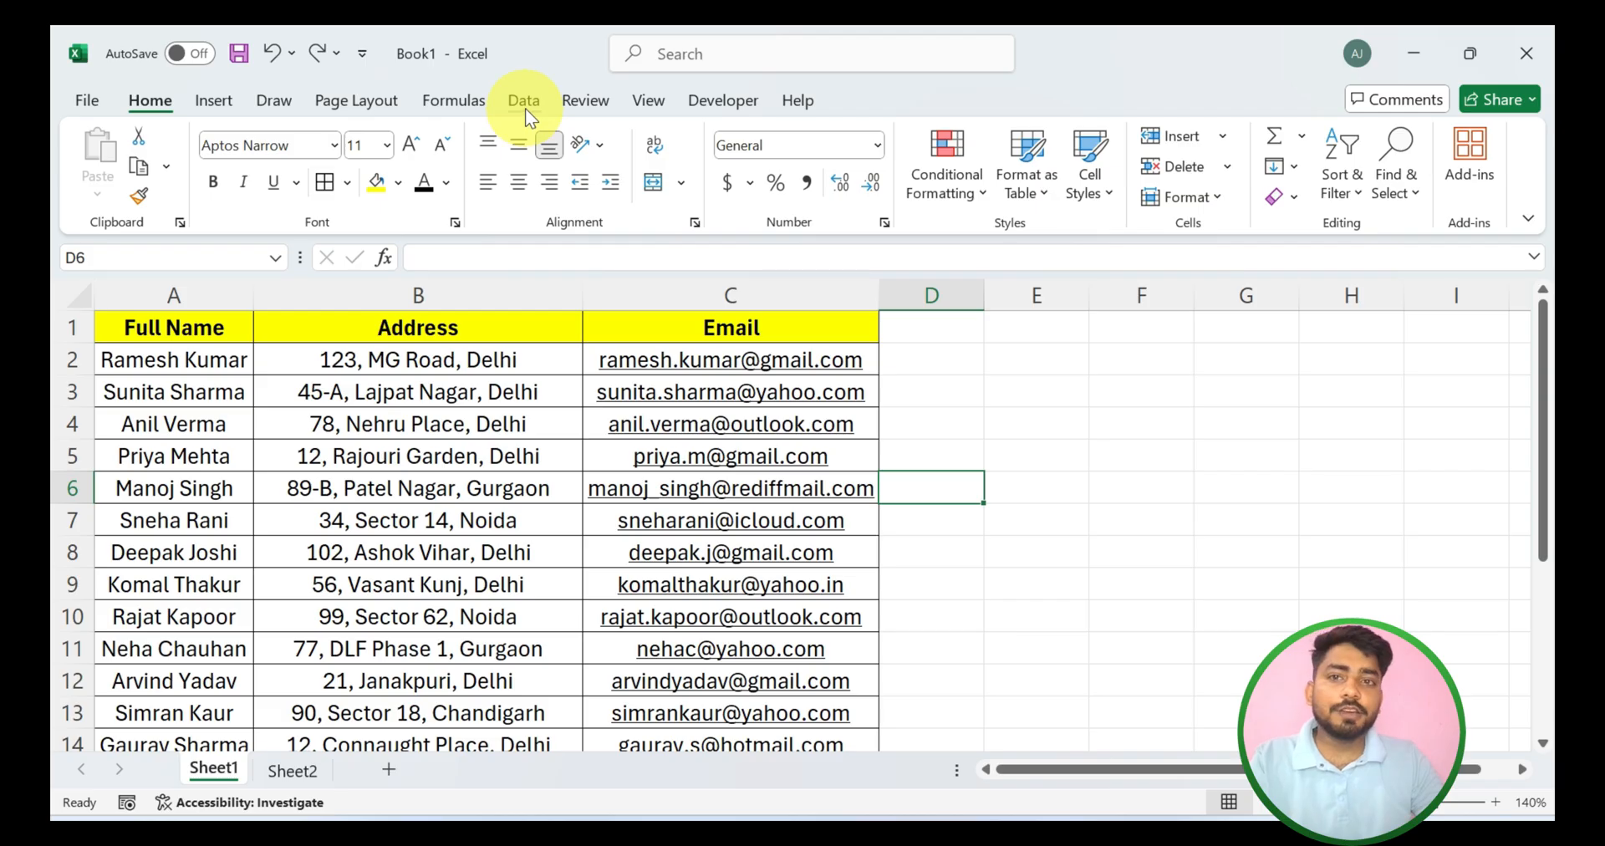
Examine the Full Name, Address and Email columns on Sheet1 and locate the Text to Columns tool
left_click(524, 102)
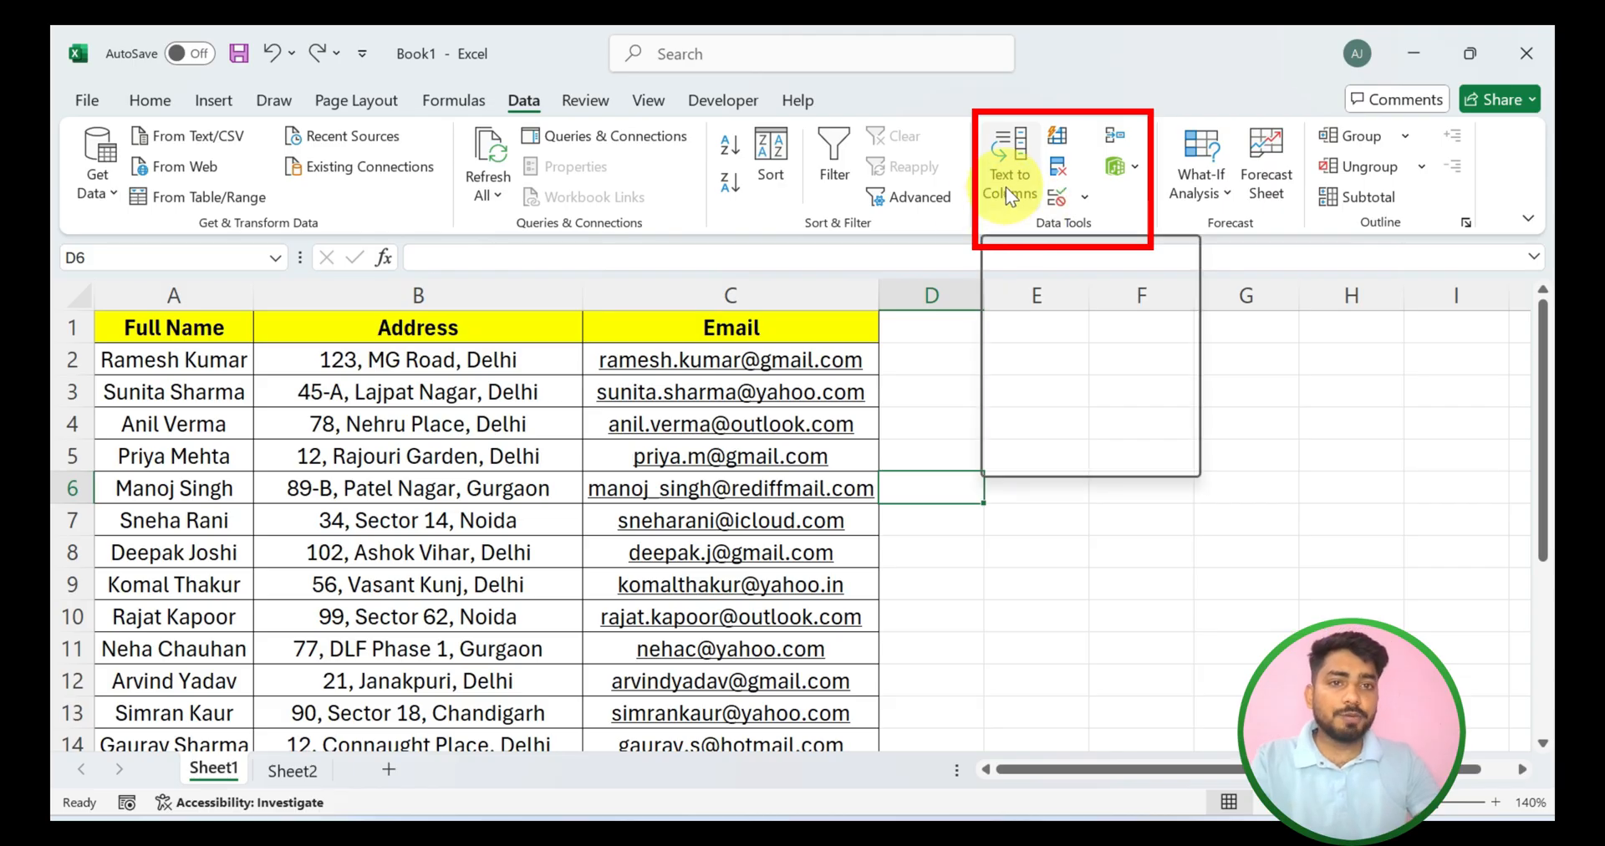
left_click(898, 395)
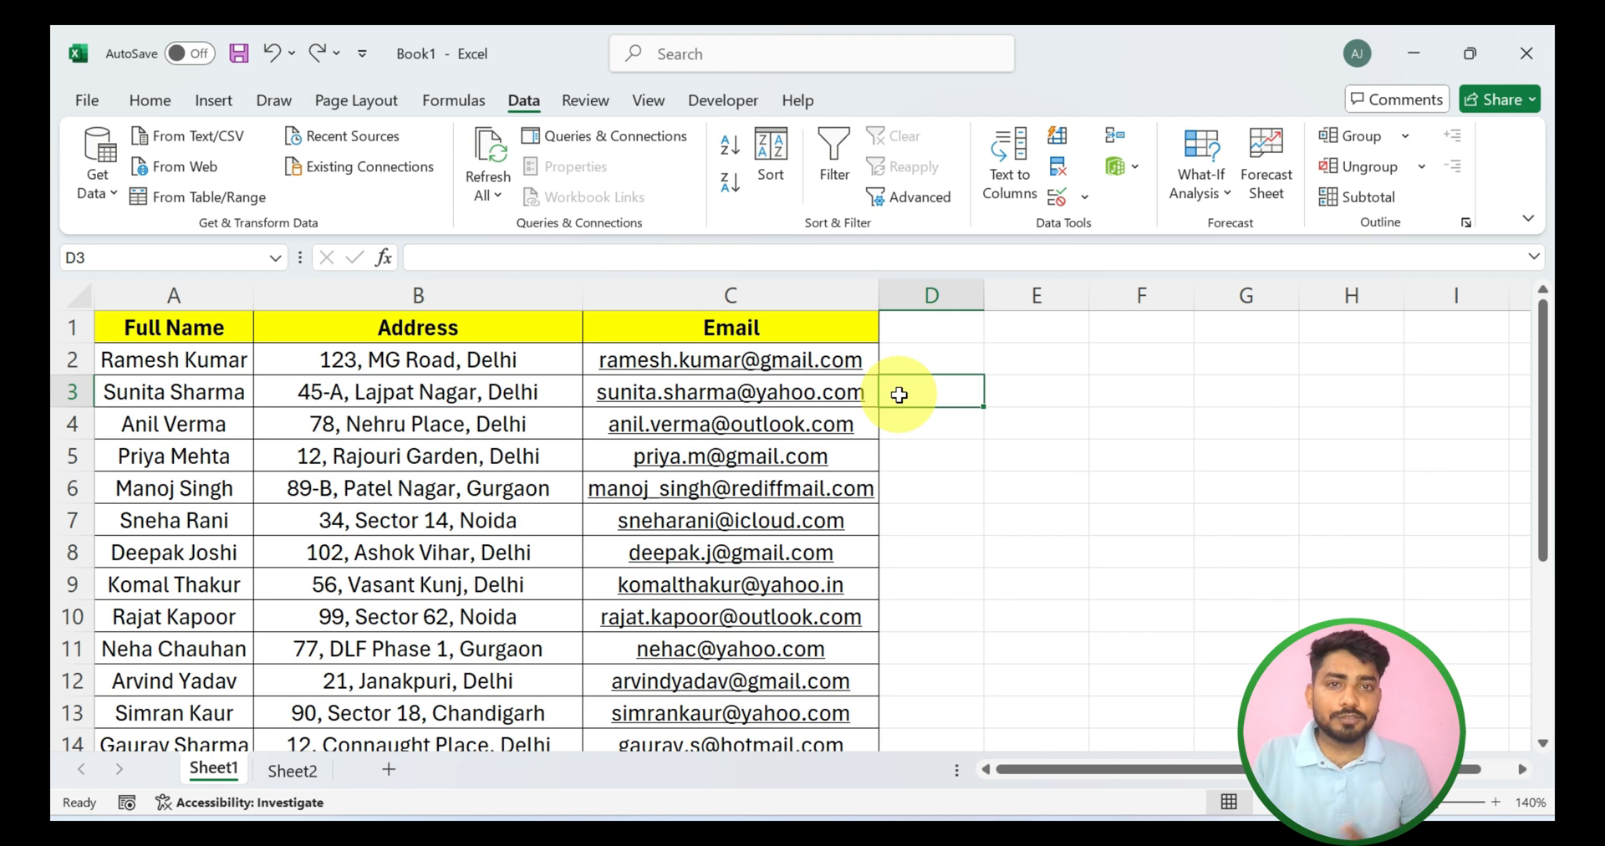
left_click(501, 400)
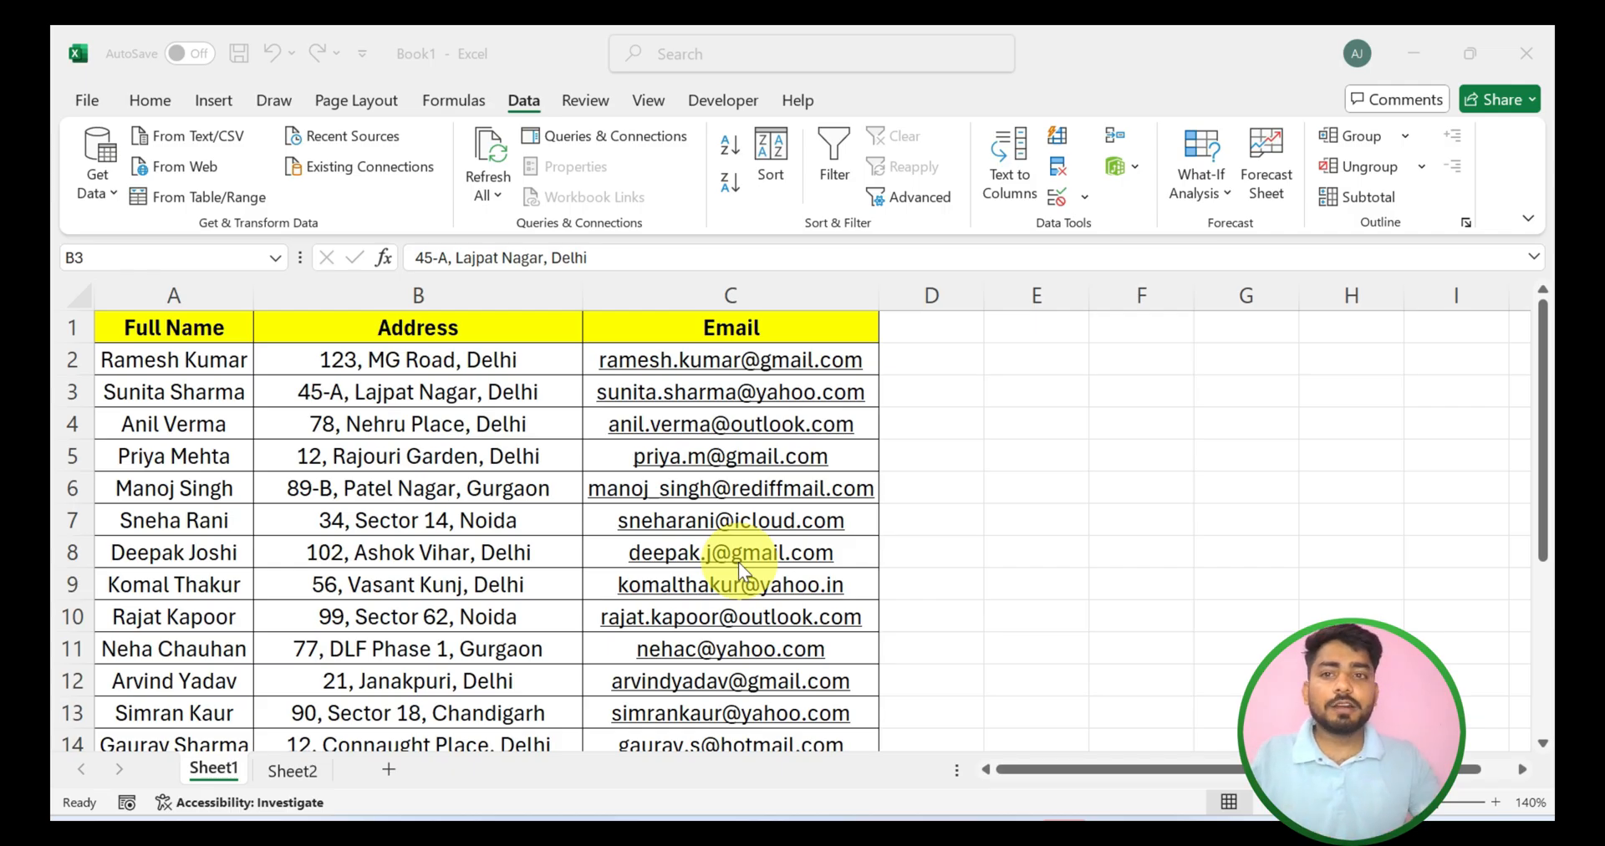
left_click(394, 293)
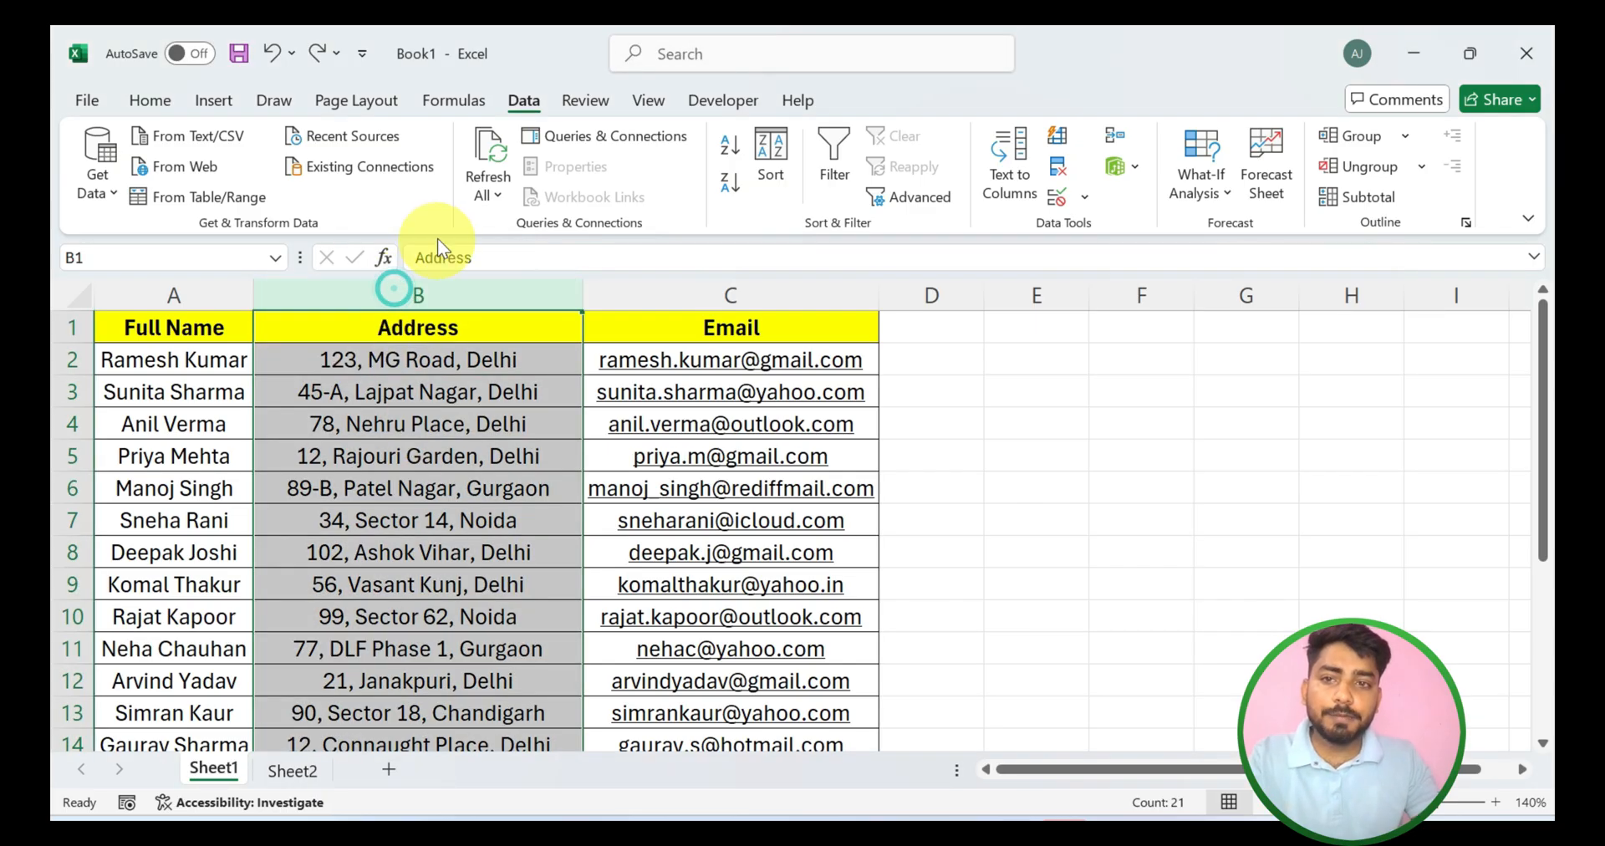
left_click(459, 489)
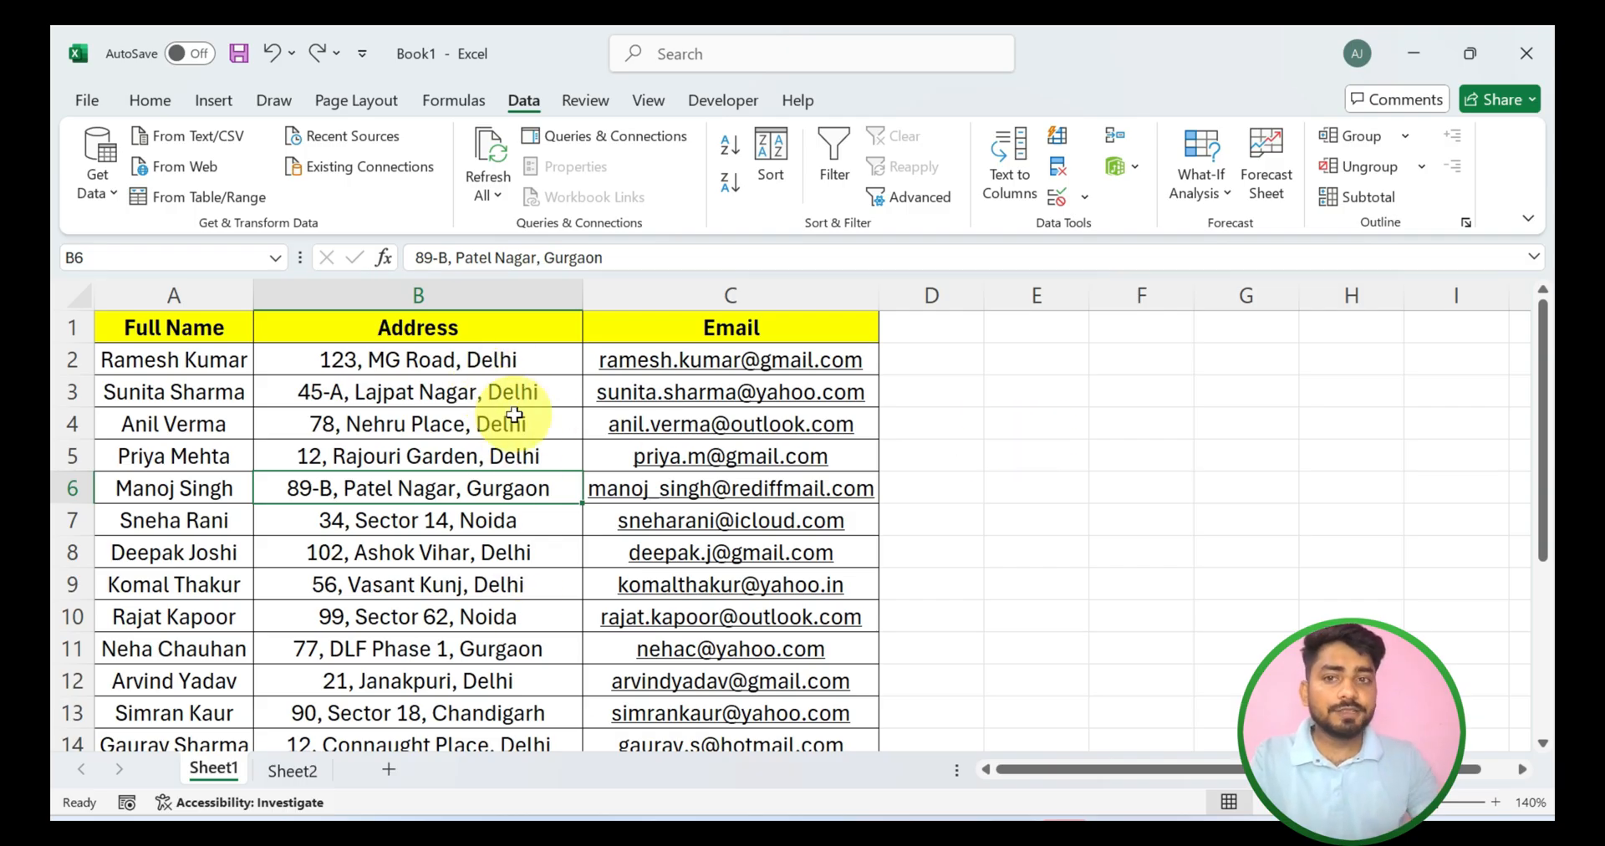
left_click(501, 360)
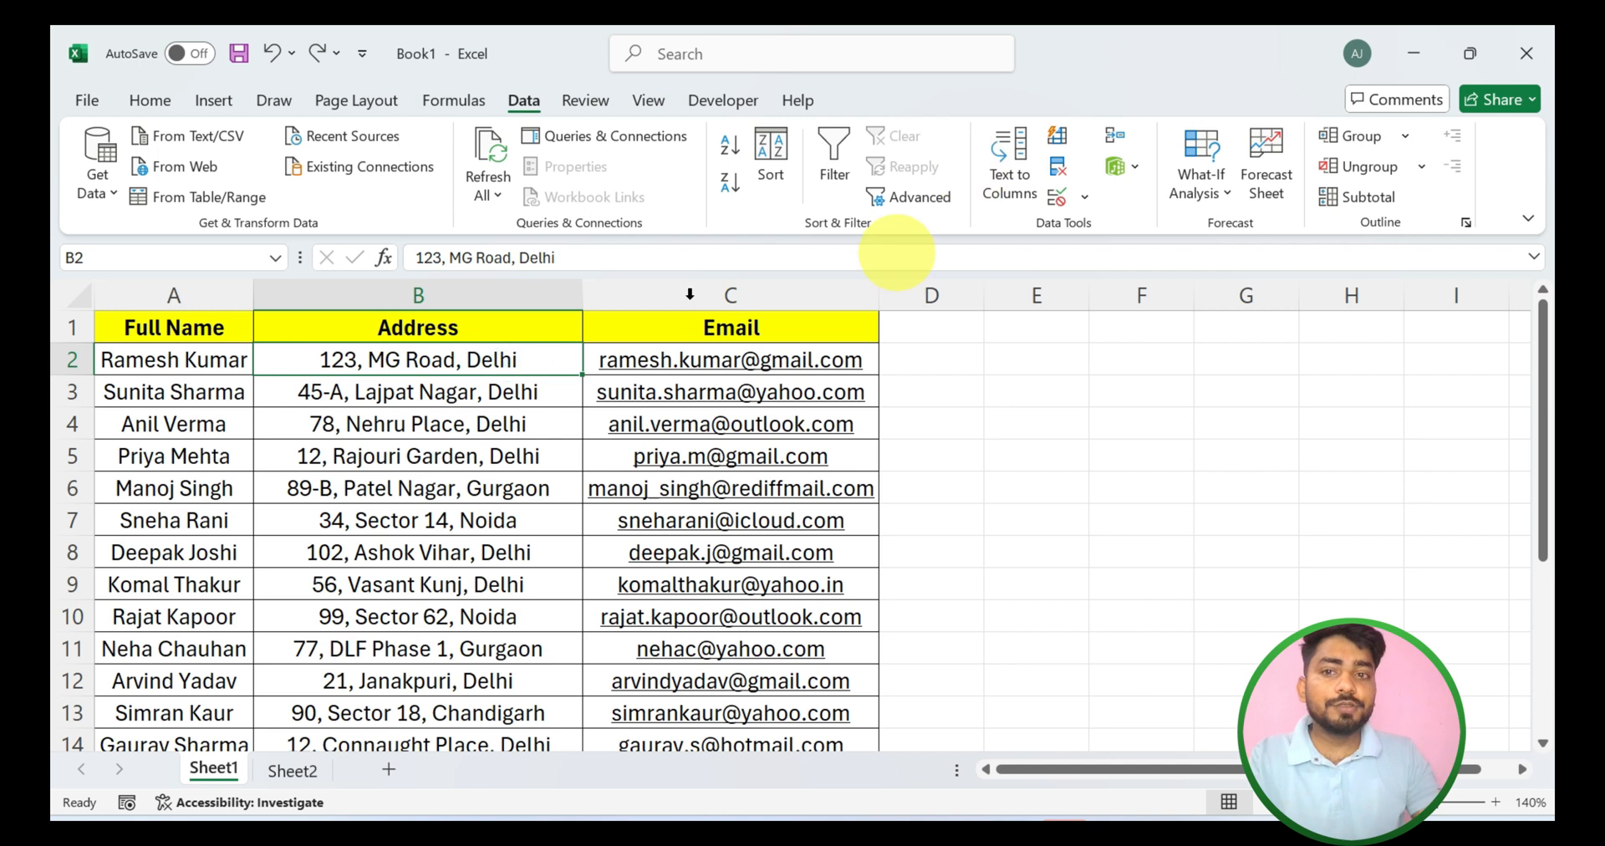
left_click(355, 411)
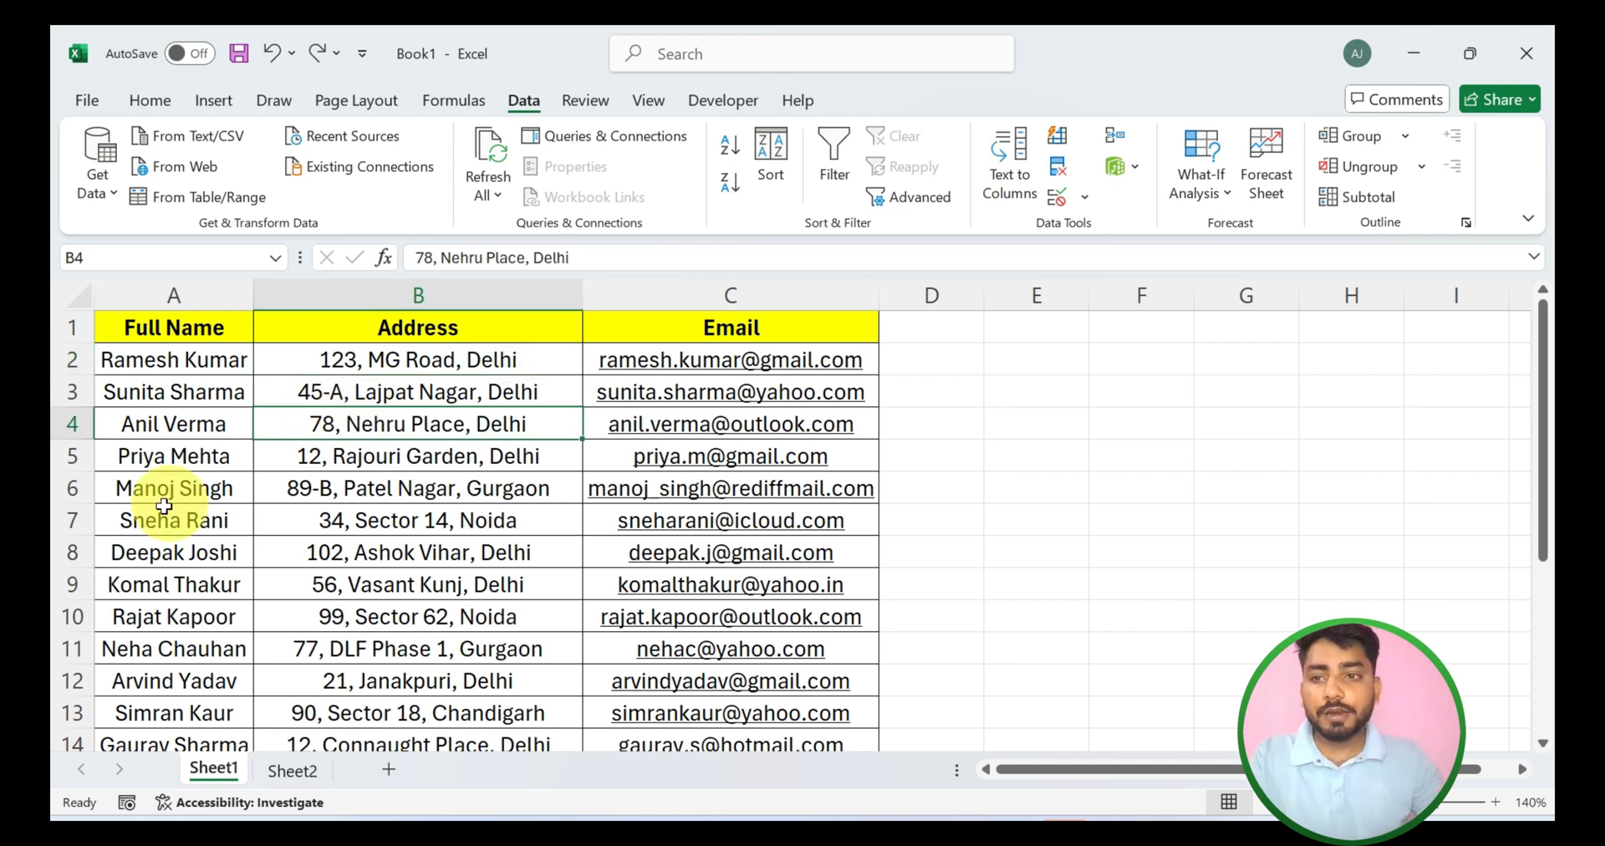
left_click(125, 391)
left_click(167, 364)
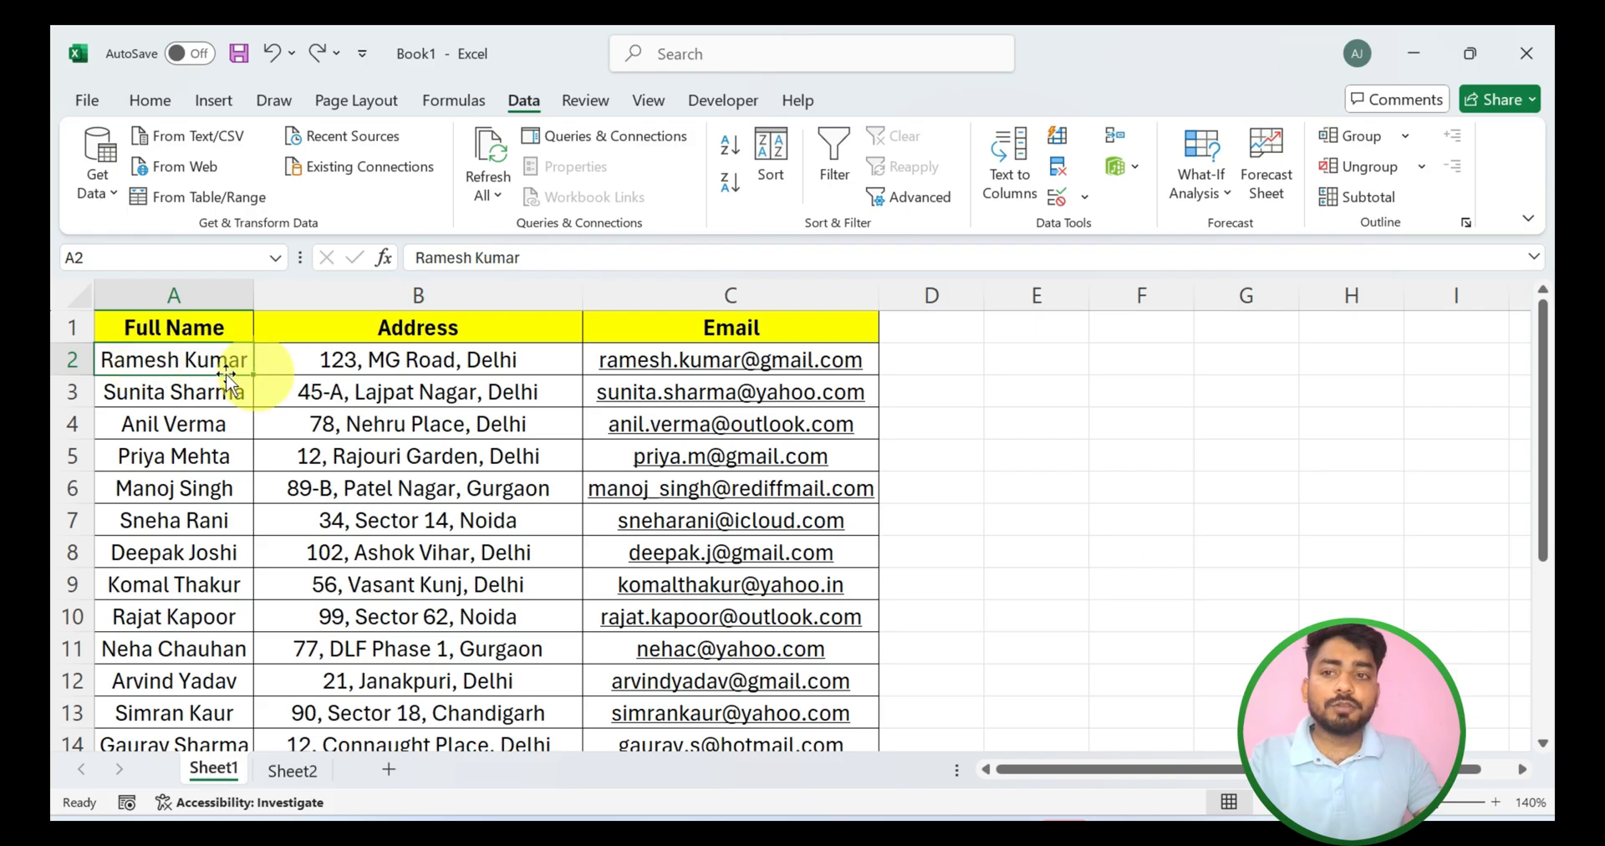
left_click(402, 381)
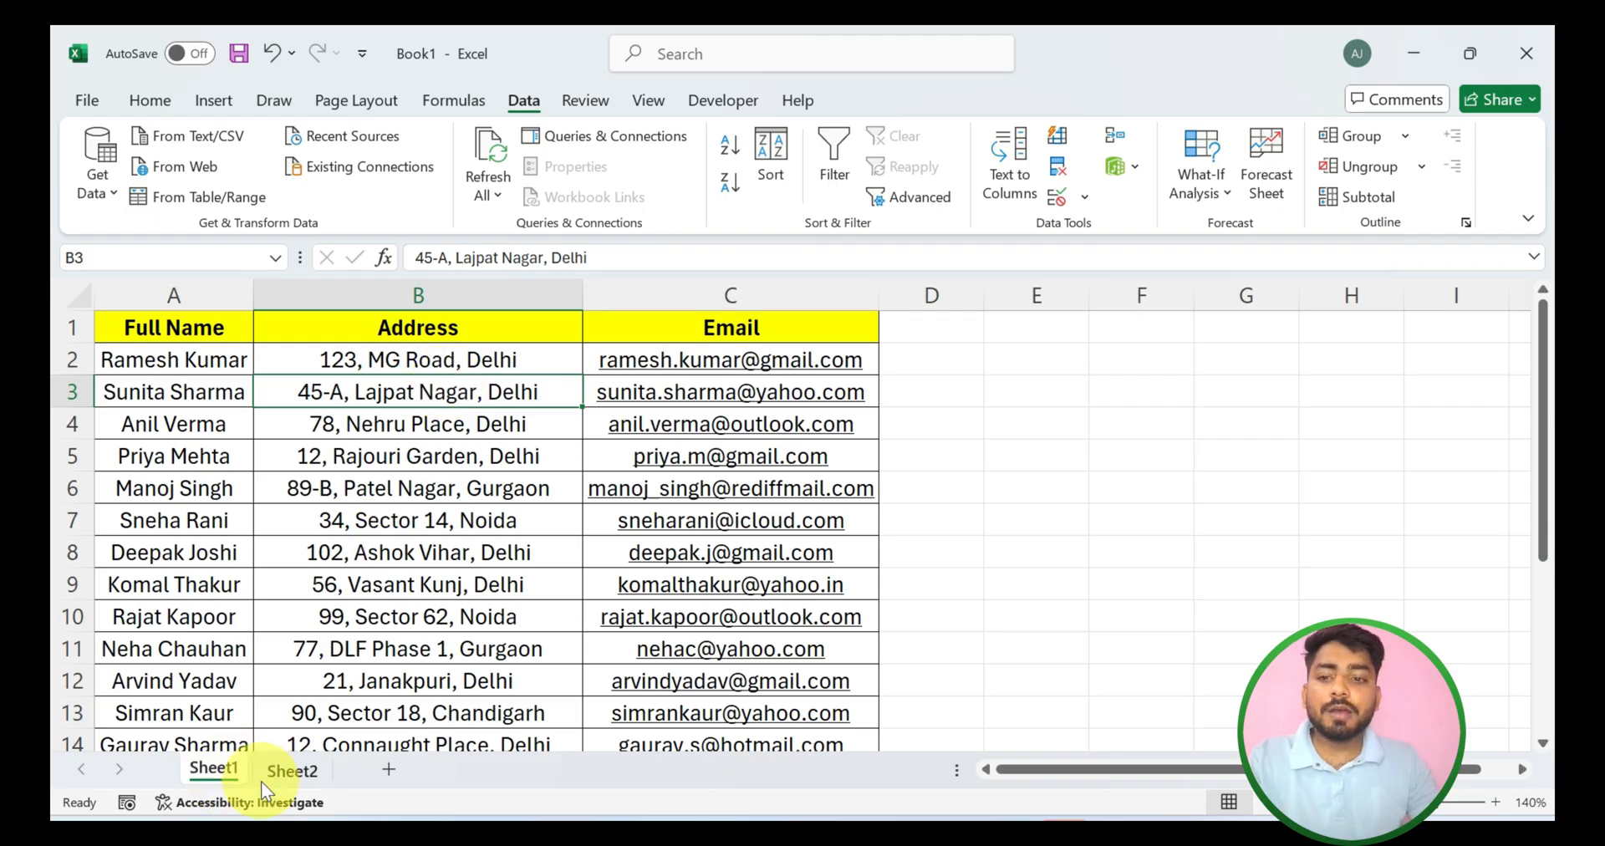
Start Text to Columns on the Full Name column of Sheet2 and choose Fixed width as the data type
left_click(288, 770)
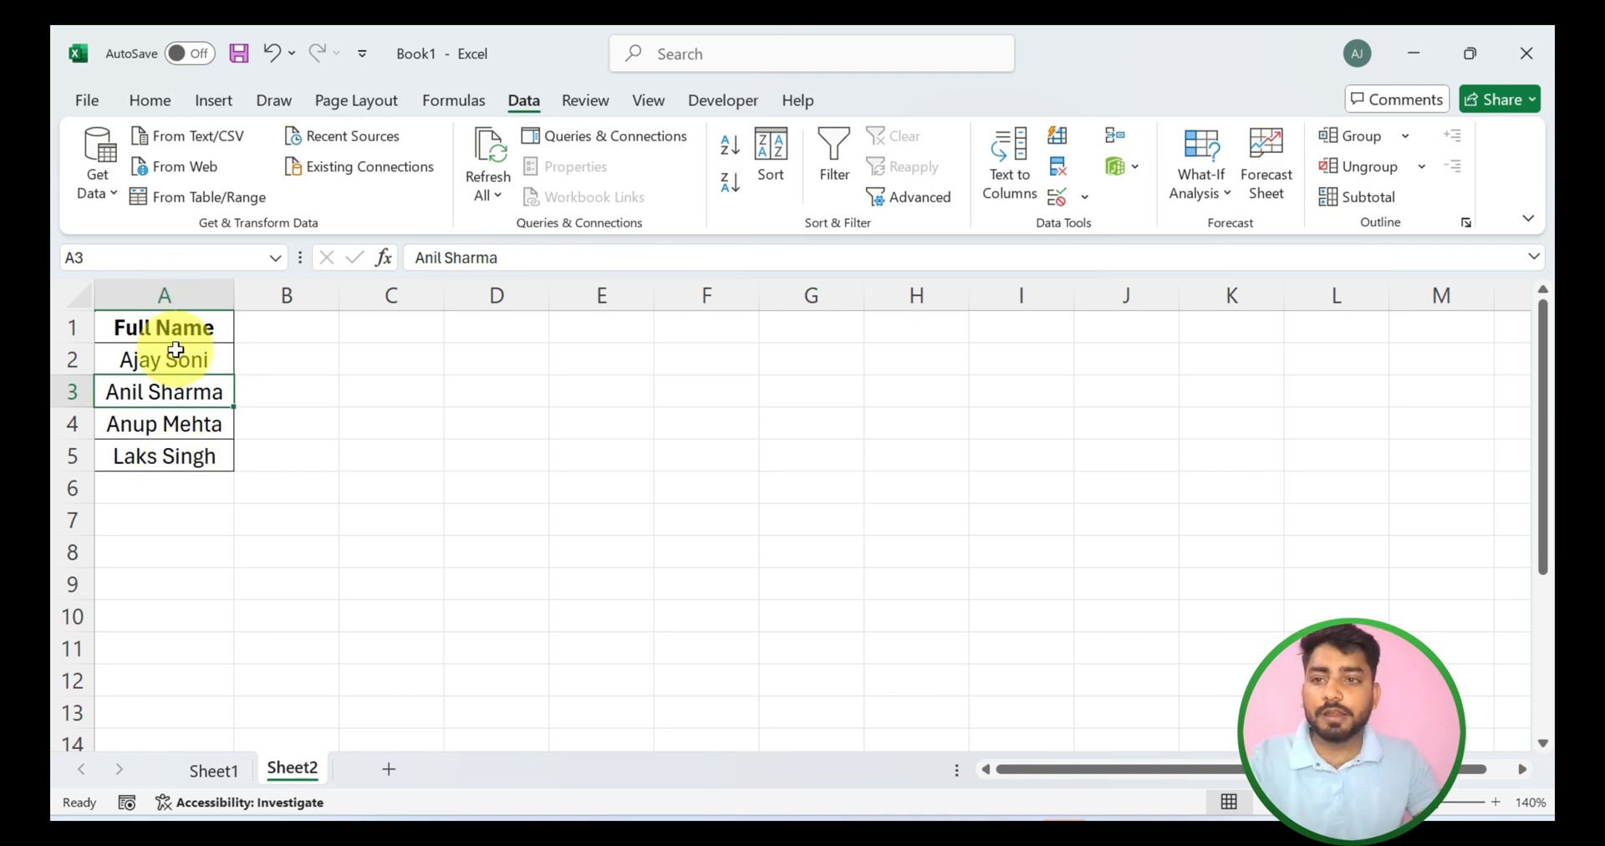
left_click(182, 299)
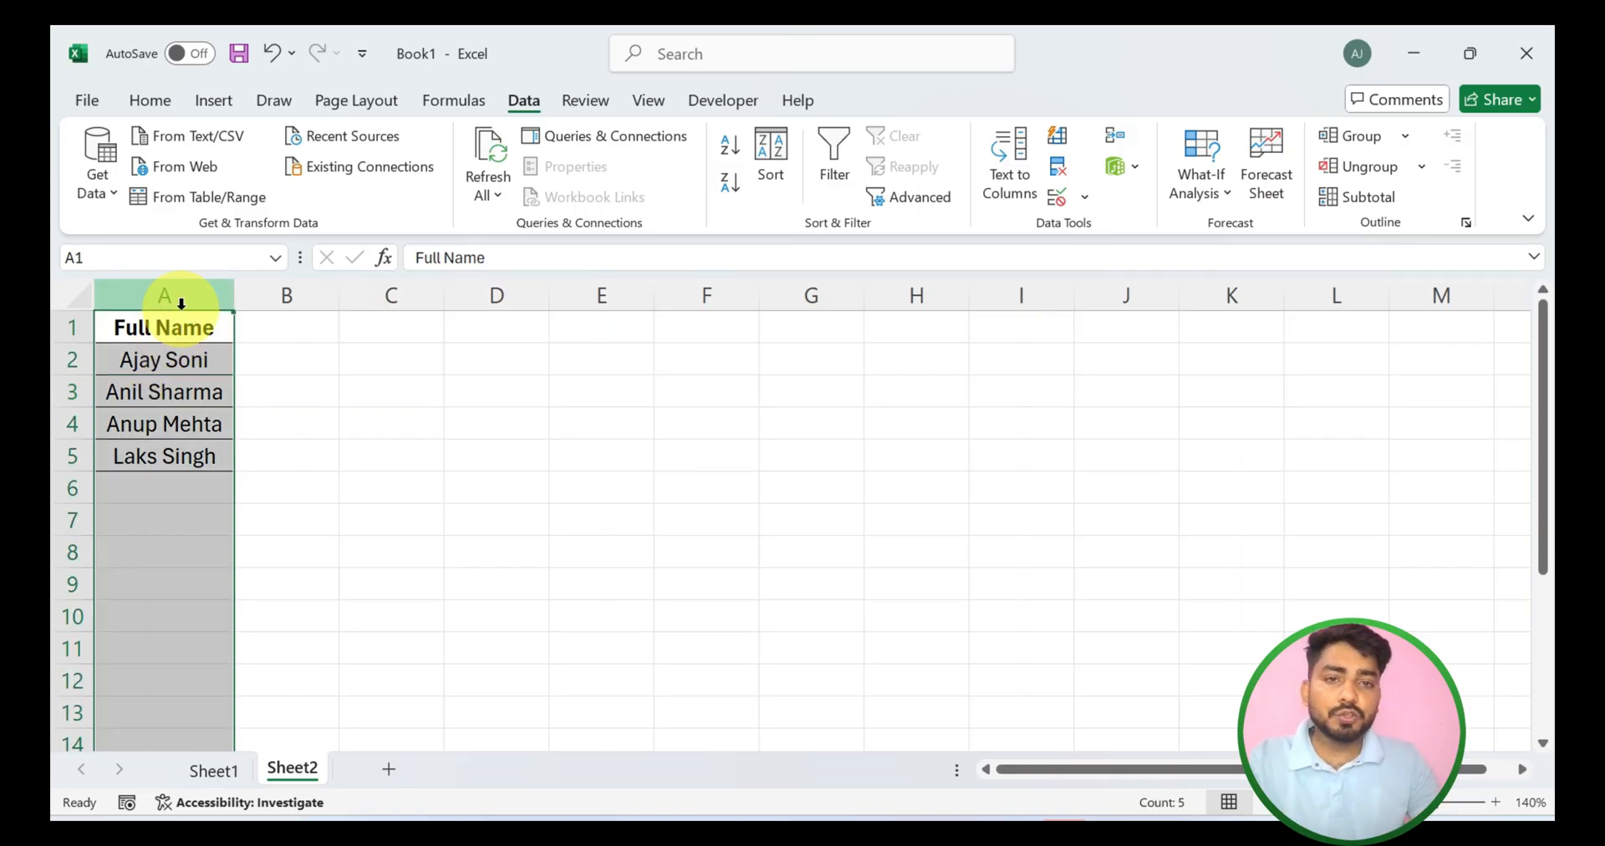
left_click(1010, 164)
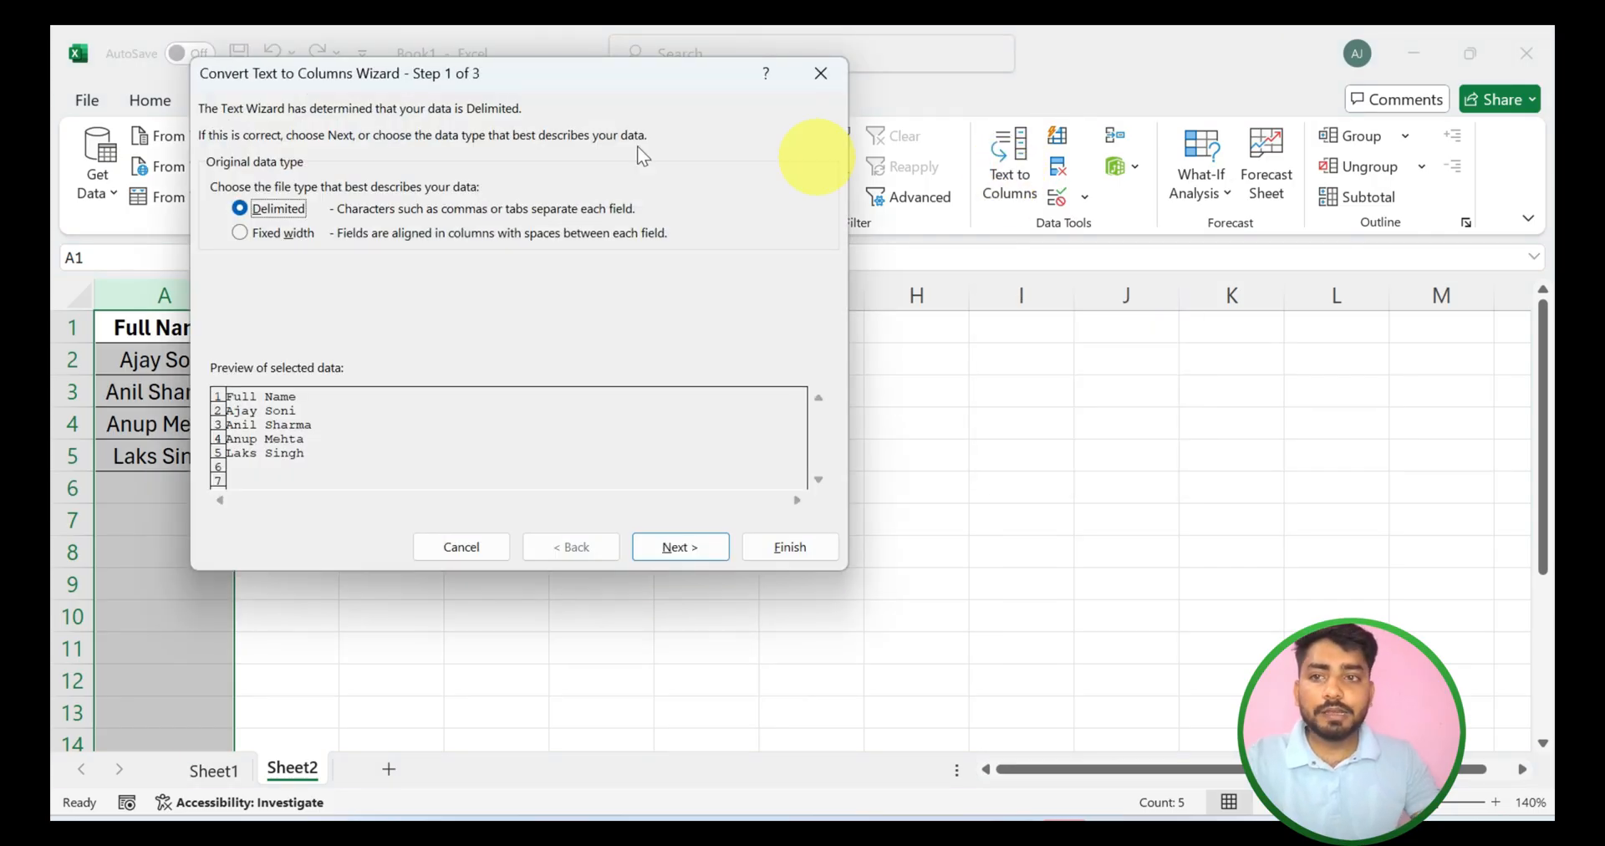
left_click_drag(598, 79, 920, 83)
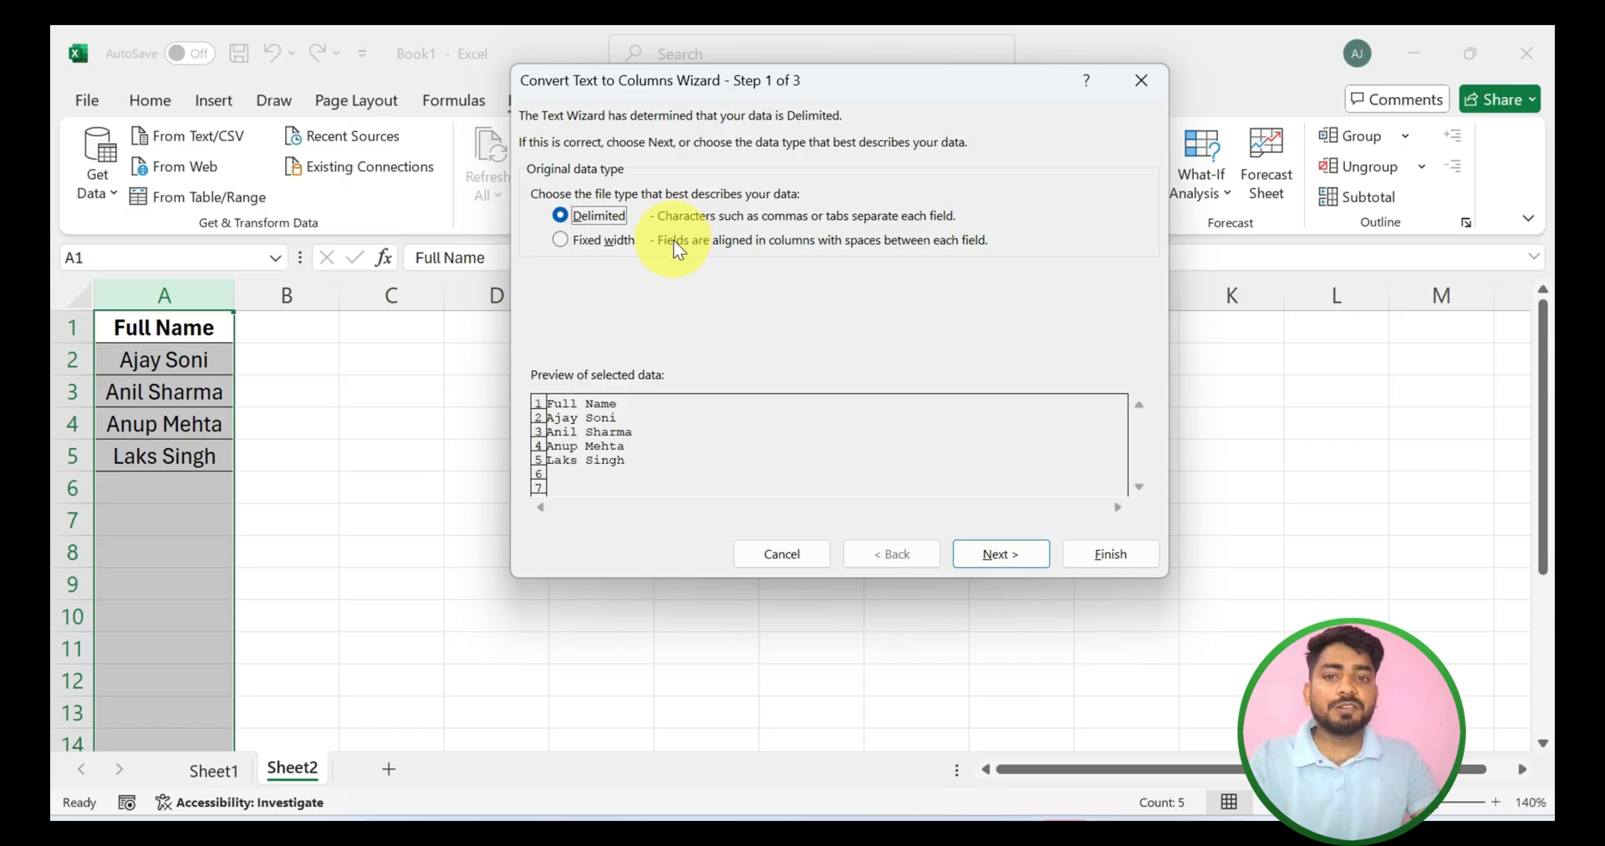
left_click(600, 247)
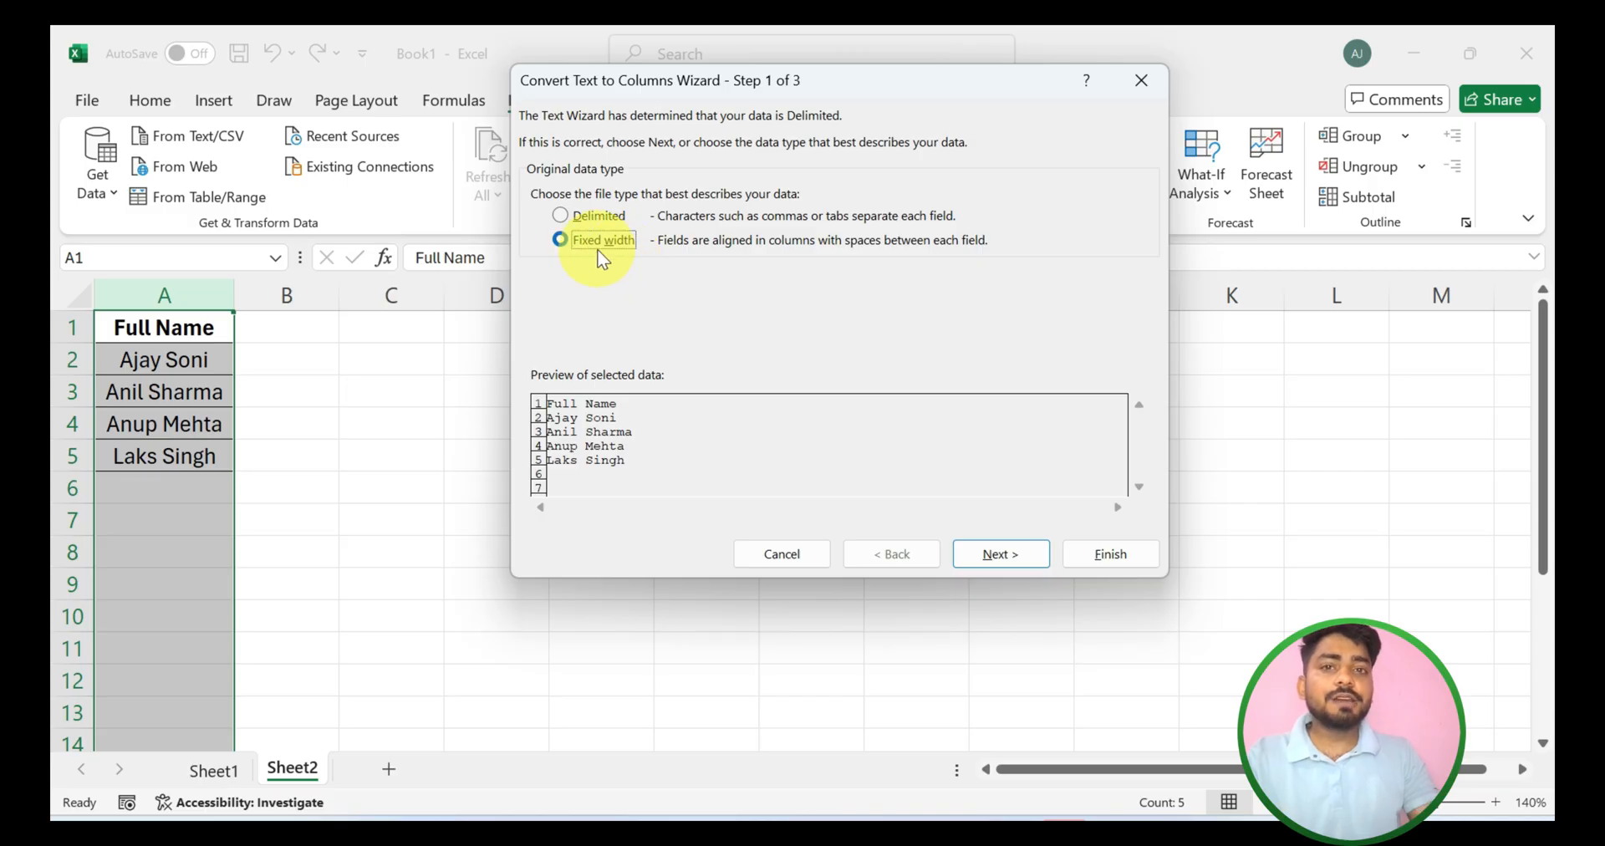
left_click(1010, 554)
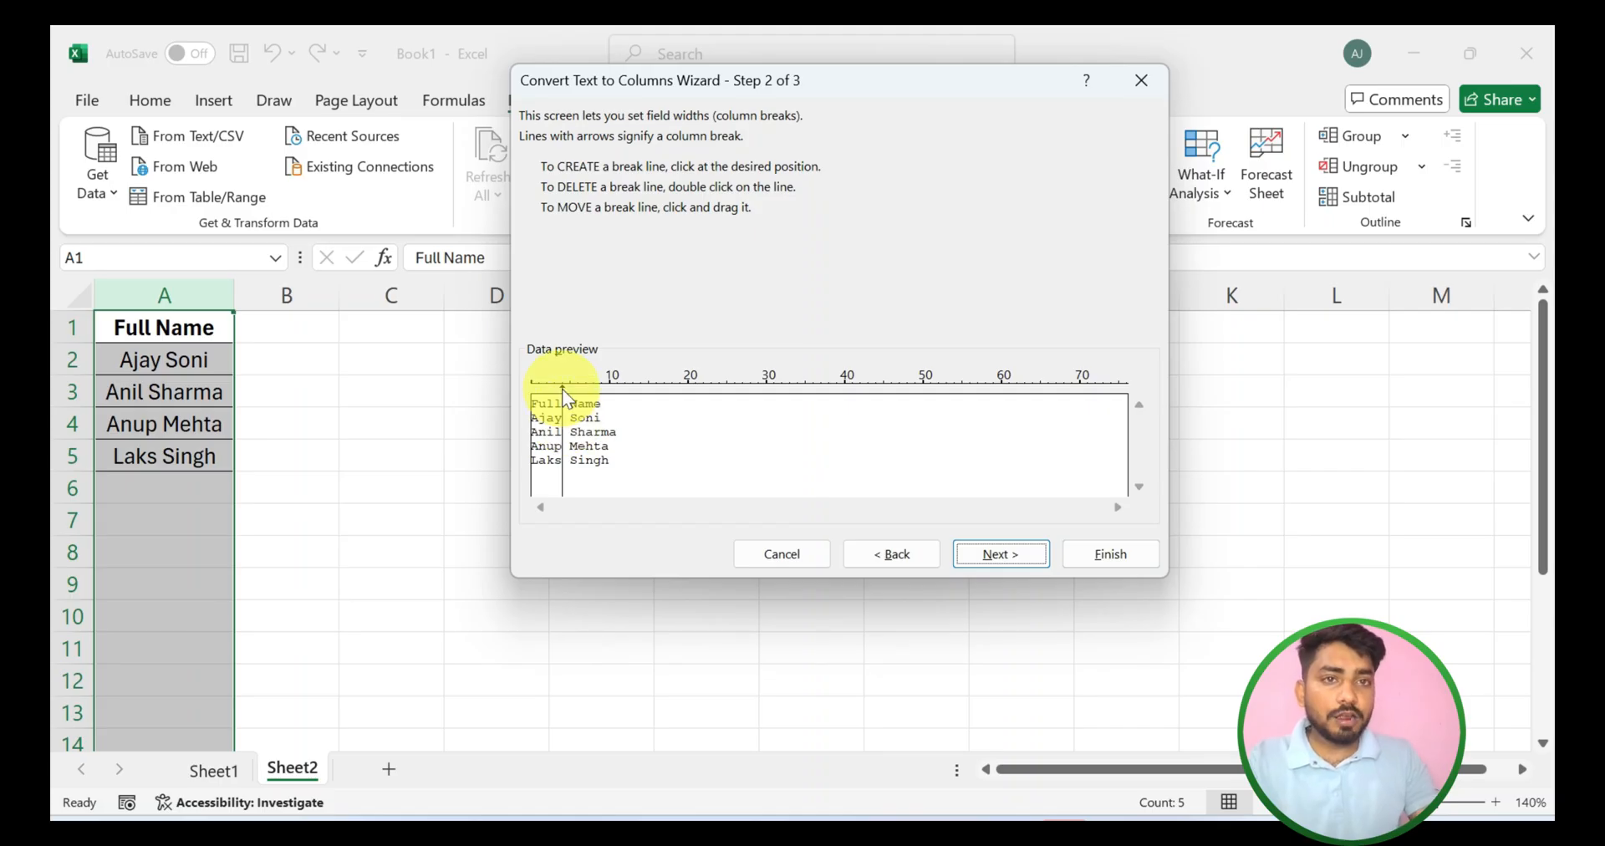
Remove the suggested column break and place a new one at position 5, just before the last names
left_click_drag(561, 389, 1213, 367)
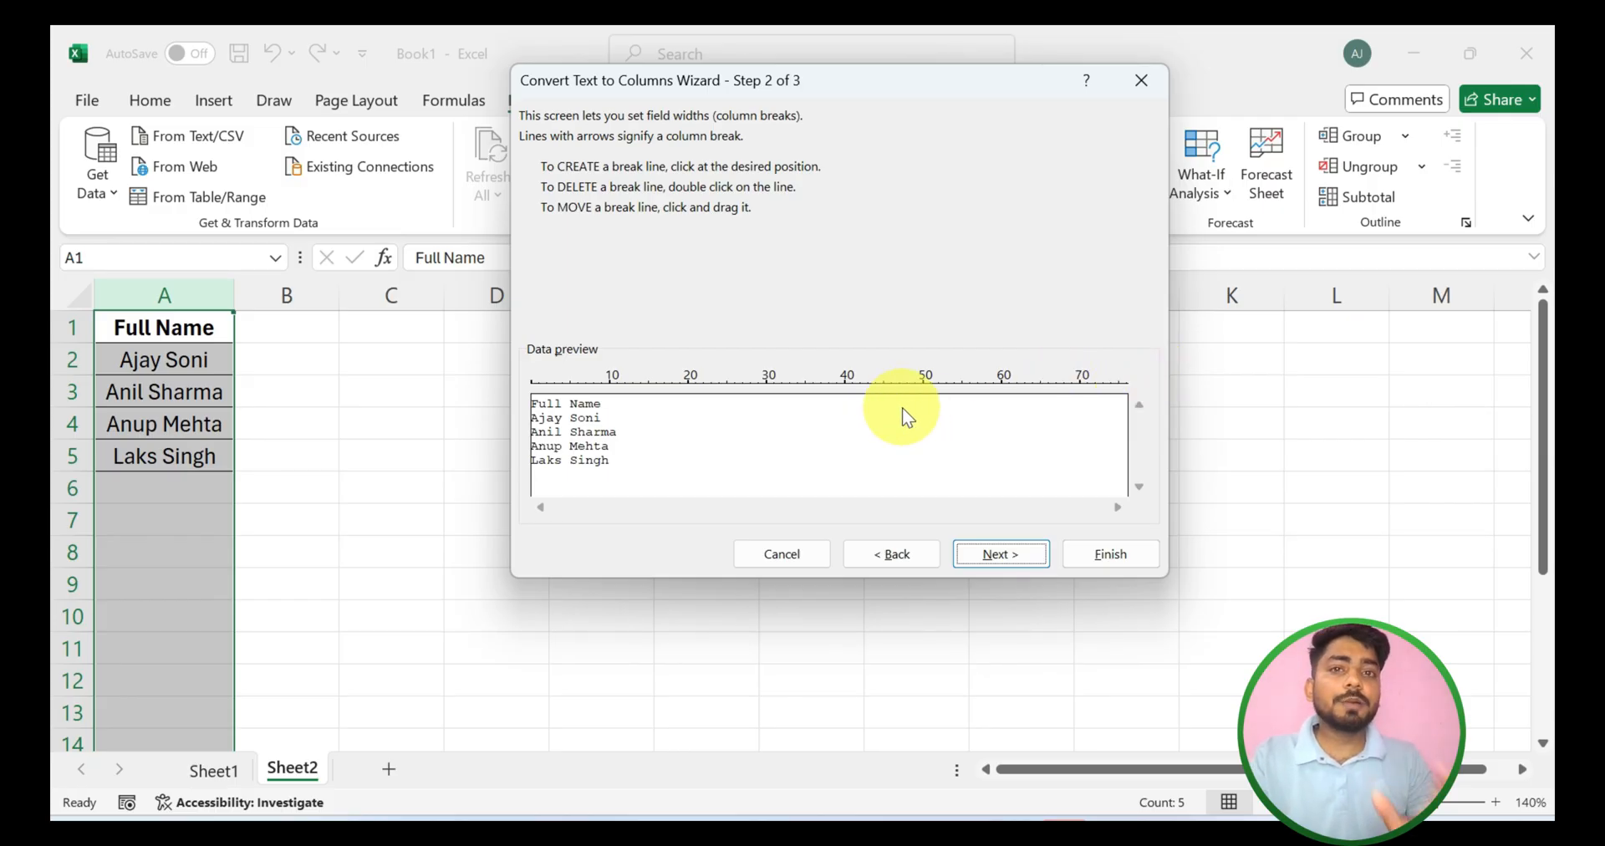
left_click(570, 382)
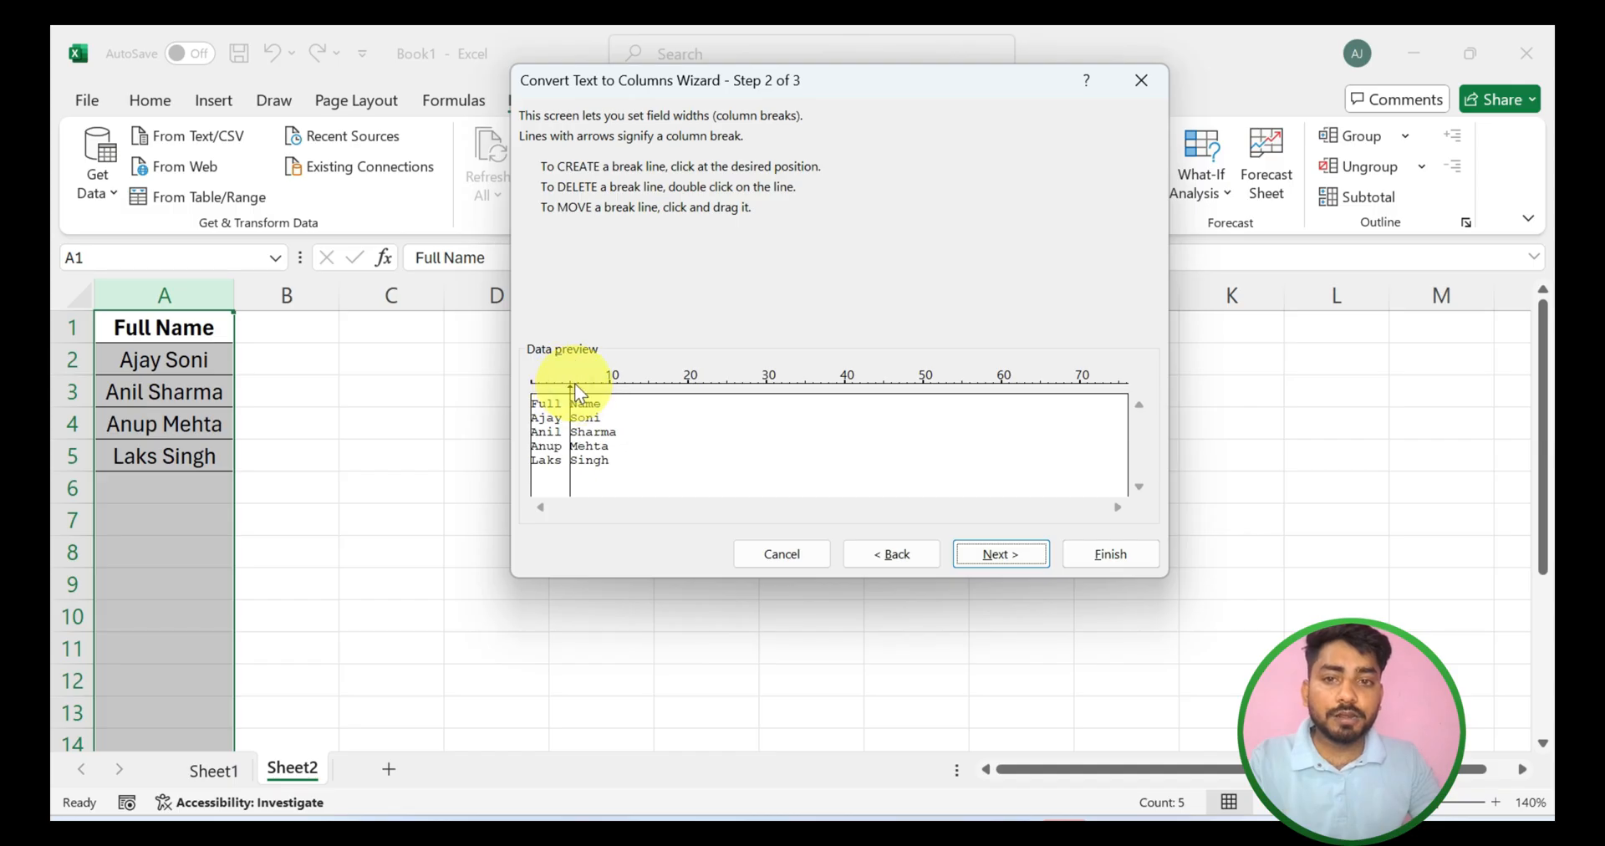
left_click(608, 494)
left_click_drag(608, 493, 568, 480)
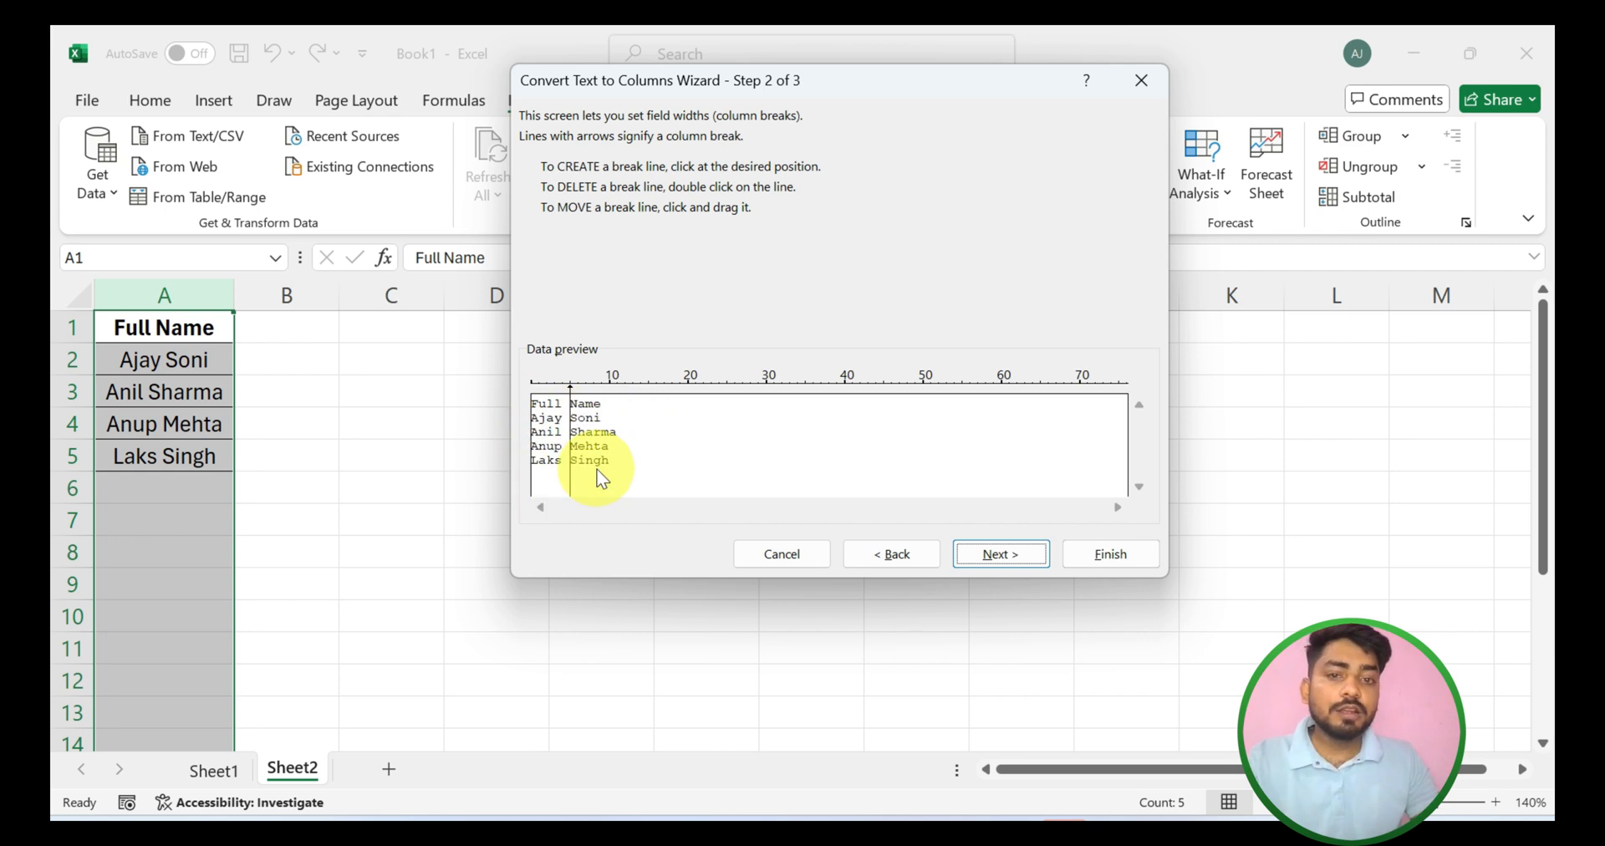
Try the YDM date format on the first column, set it back to General and complete the split at $A$1
left_click(1025, 553)
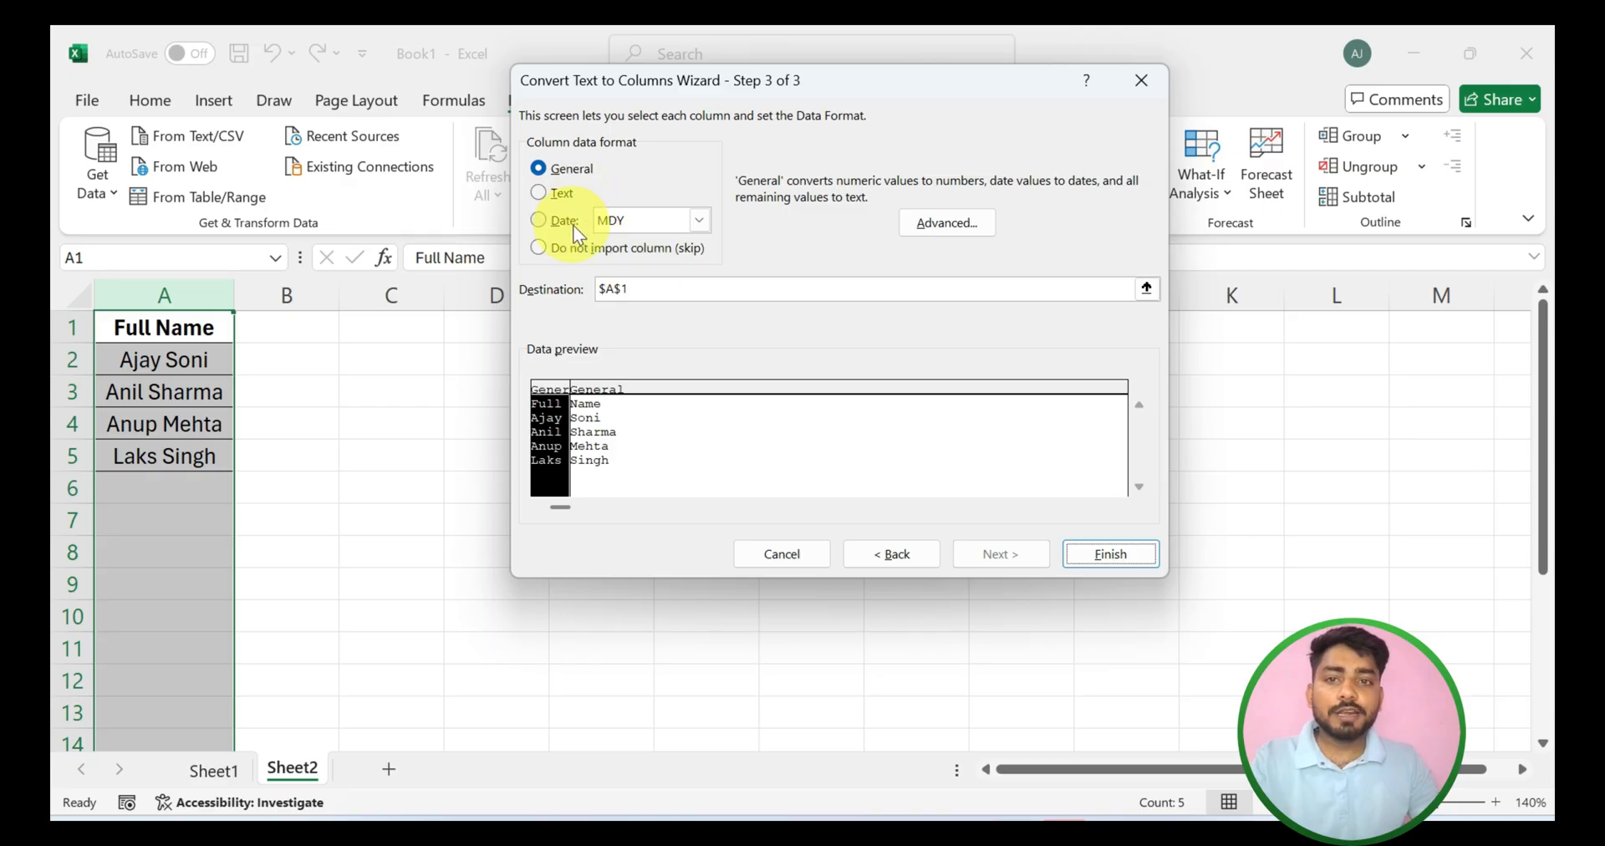
left_click(697, 218)
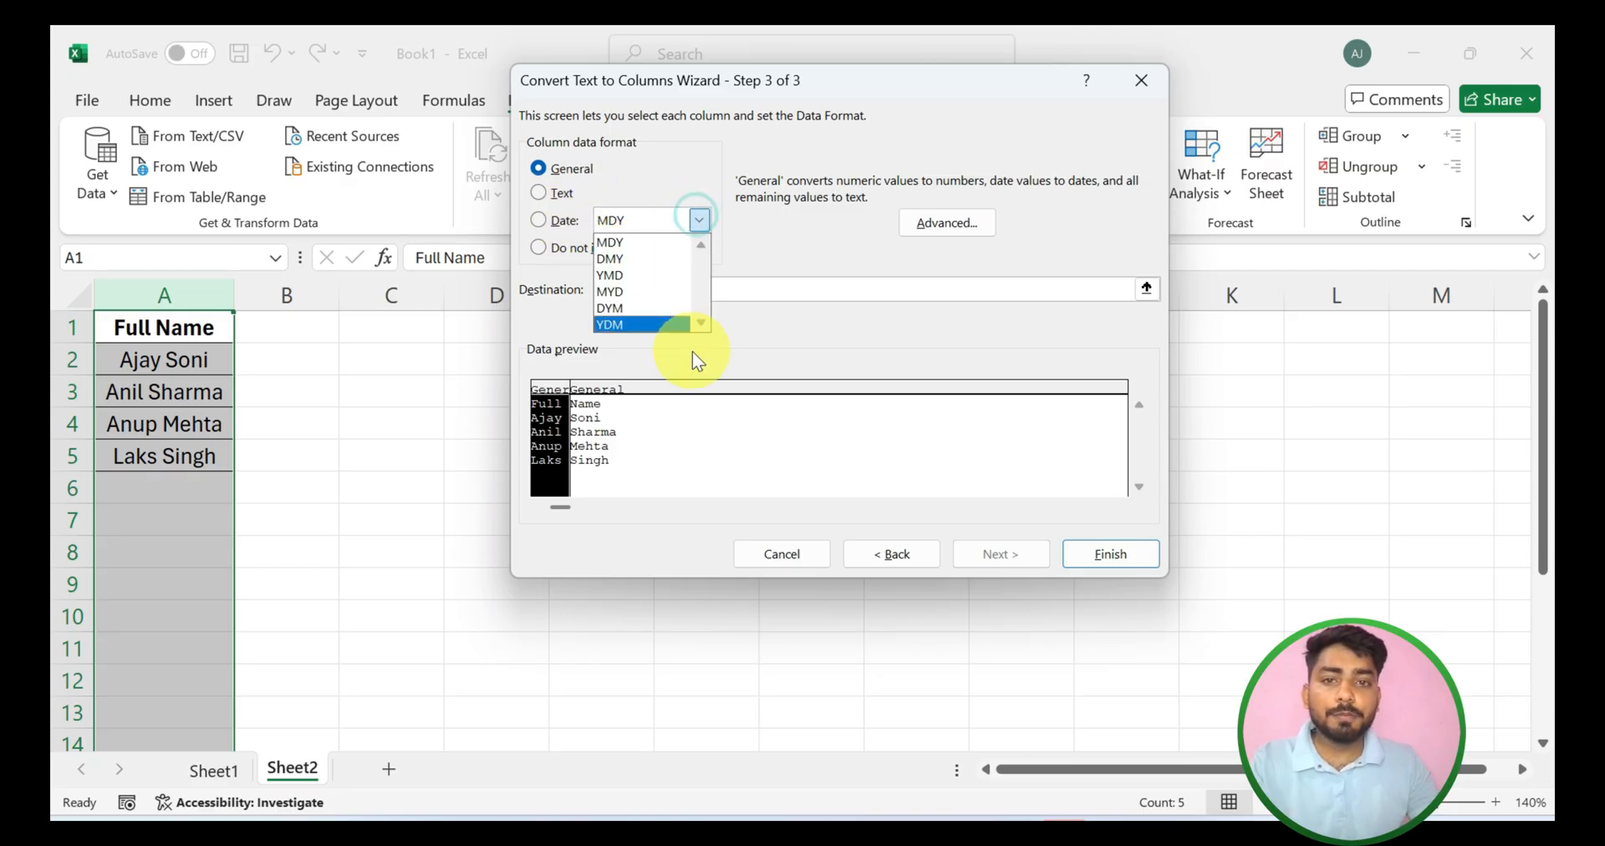
left_click(700, 324)
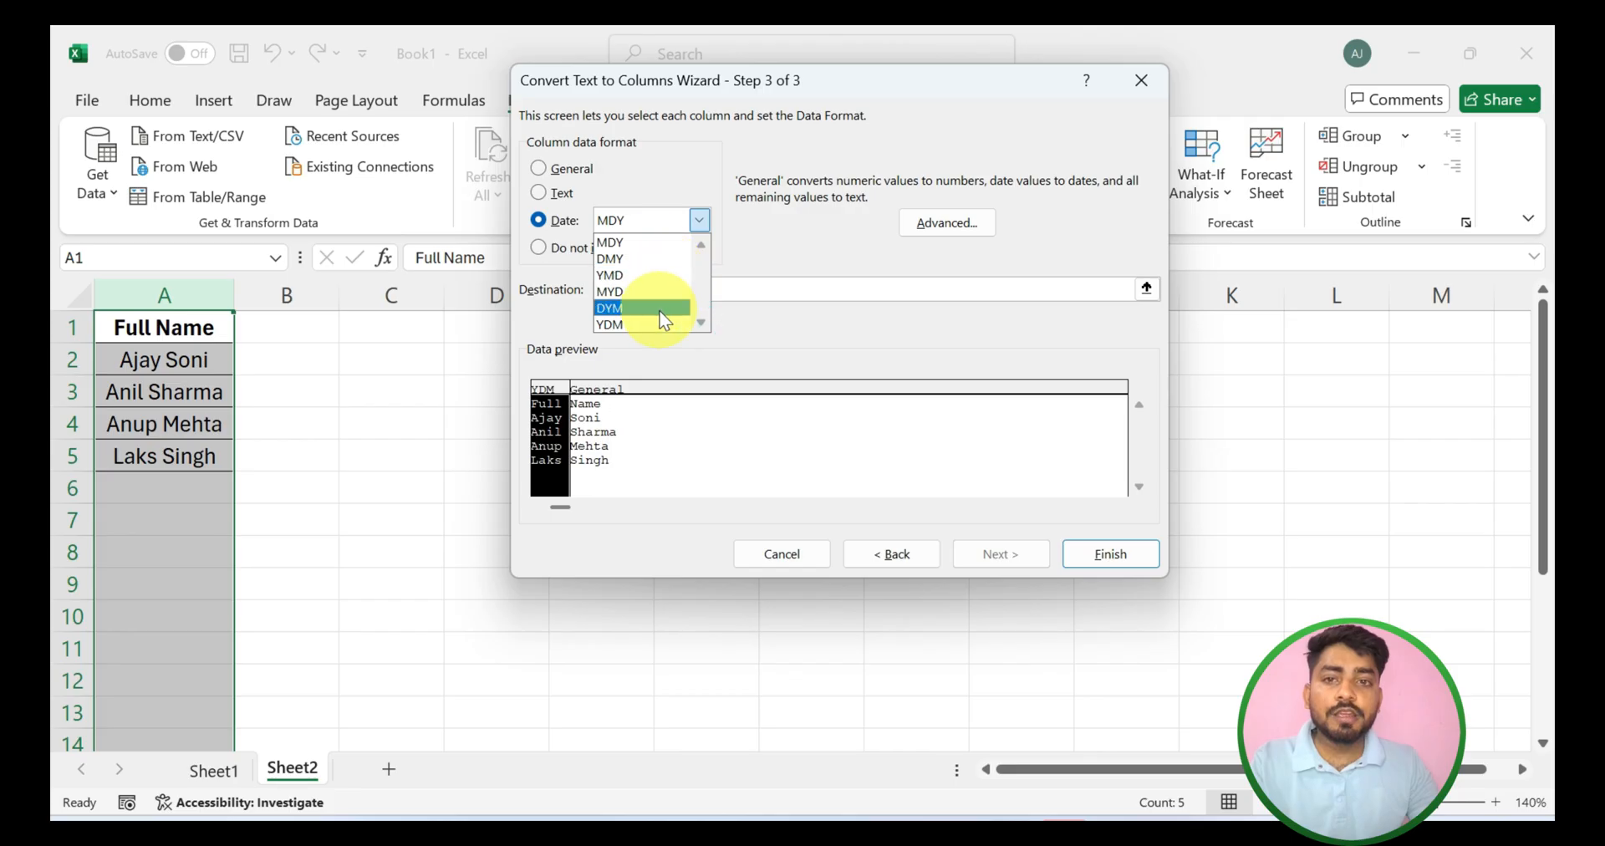
left_click(700, 215)
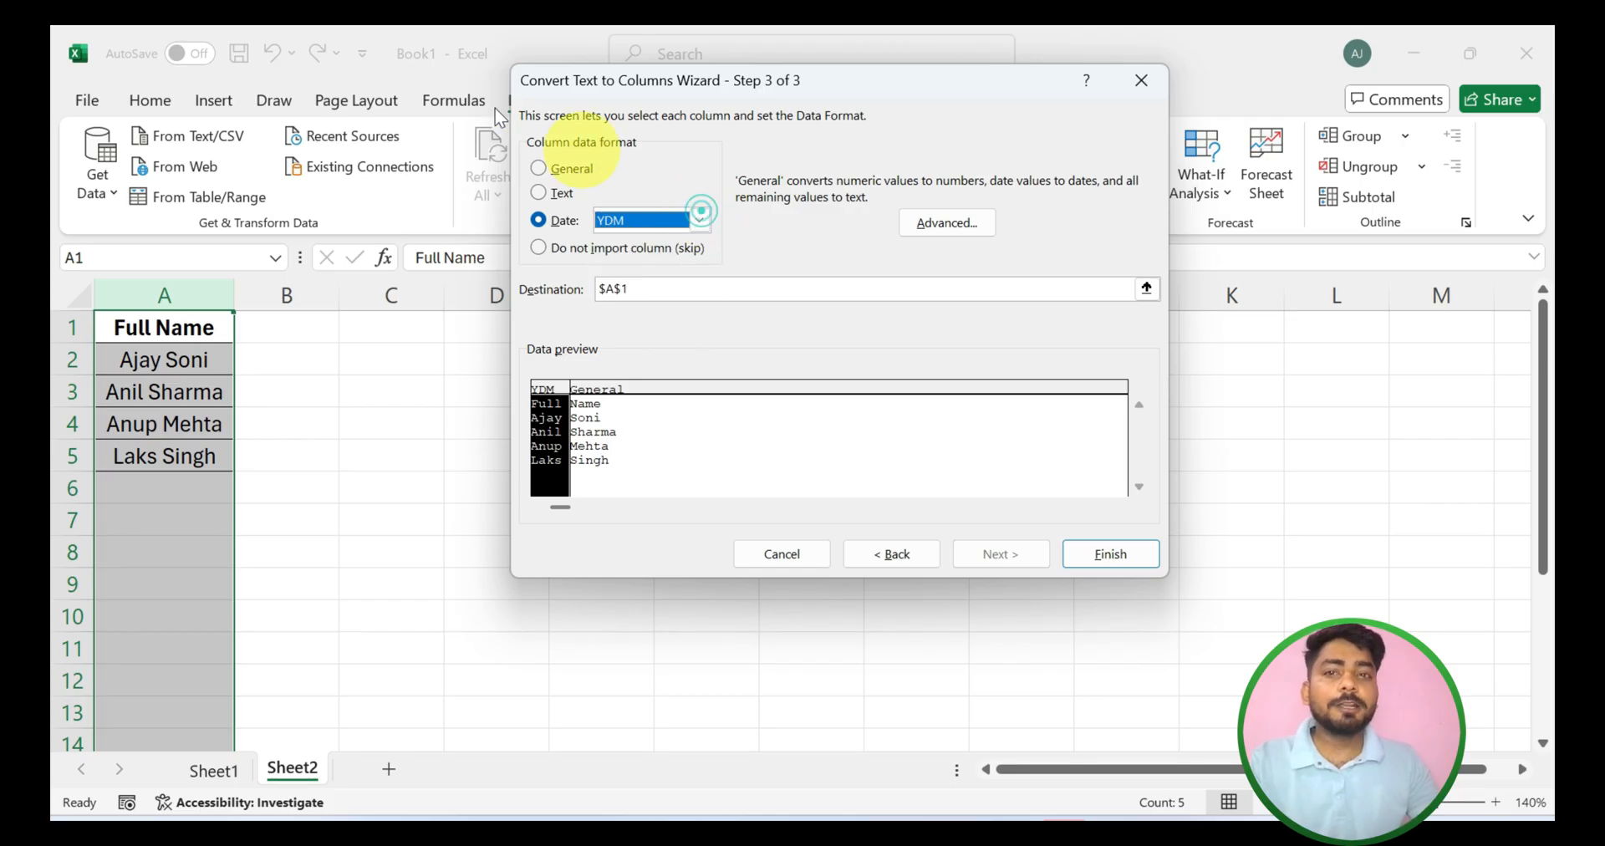
left_click(540, 168)
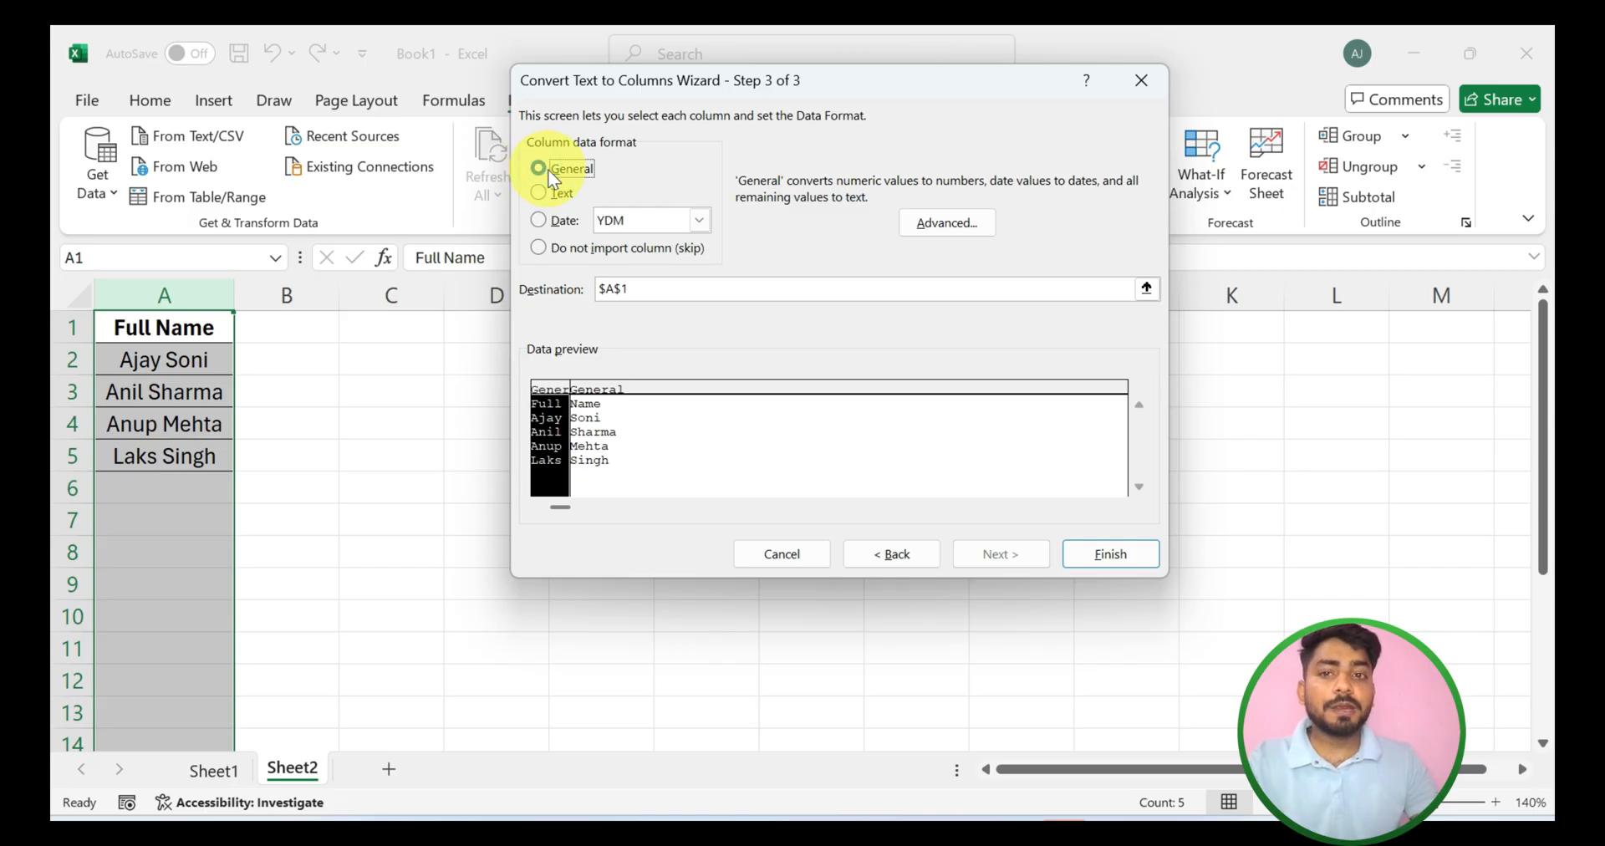
left_click(1095, 554)
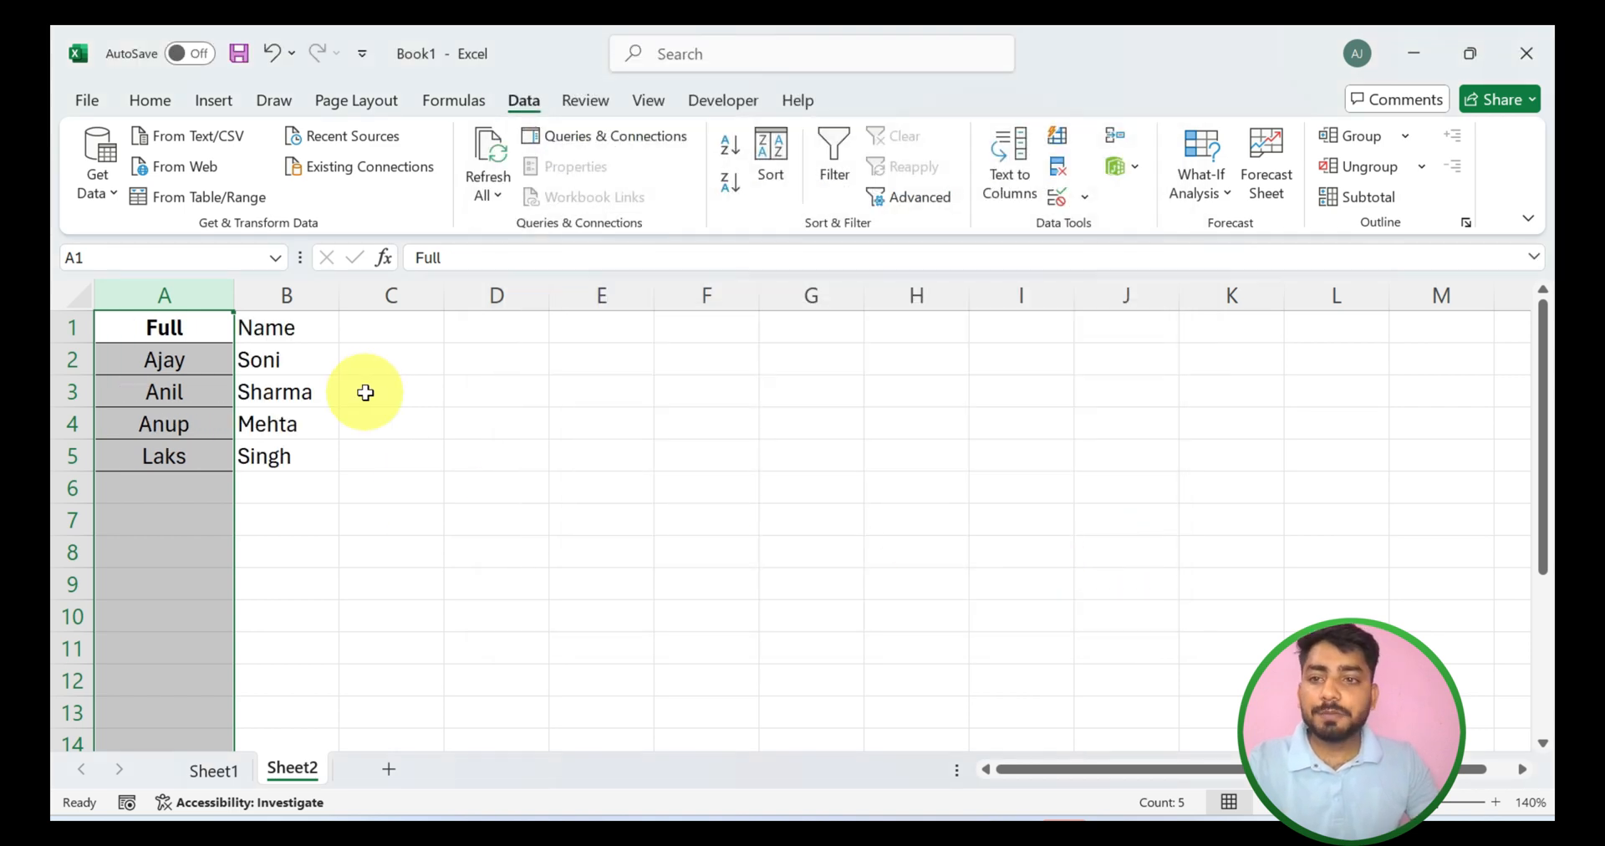
Check the split first and last names in columns A and B, and undo the Text to Columns conversion
left_click(313, 389)
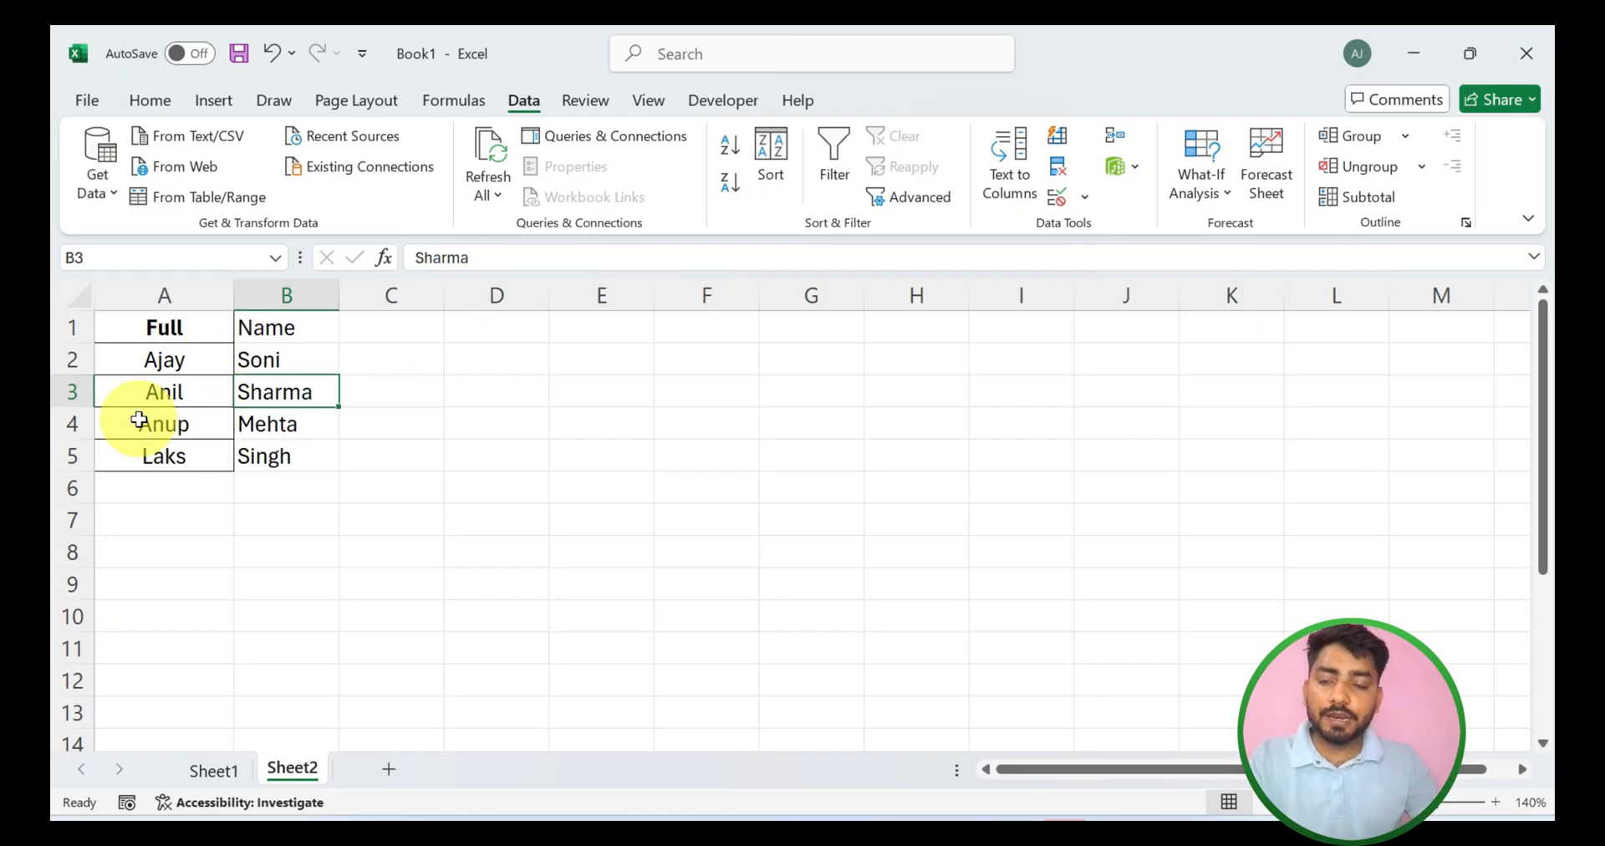
left_click(290, 287)
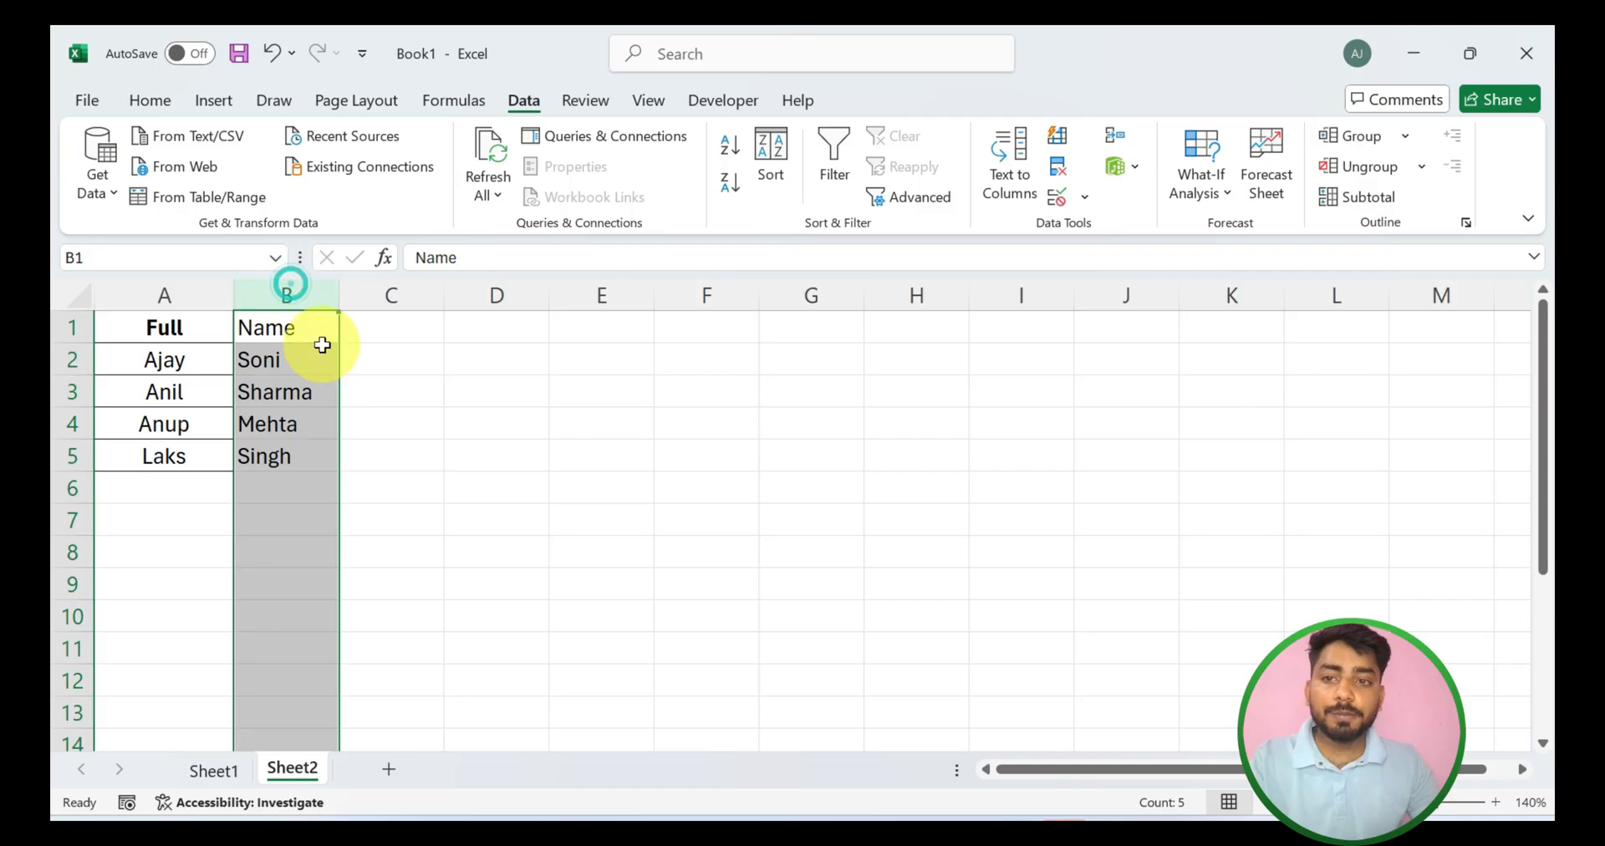
left_click(291, 393)
left_click(168, 420)
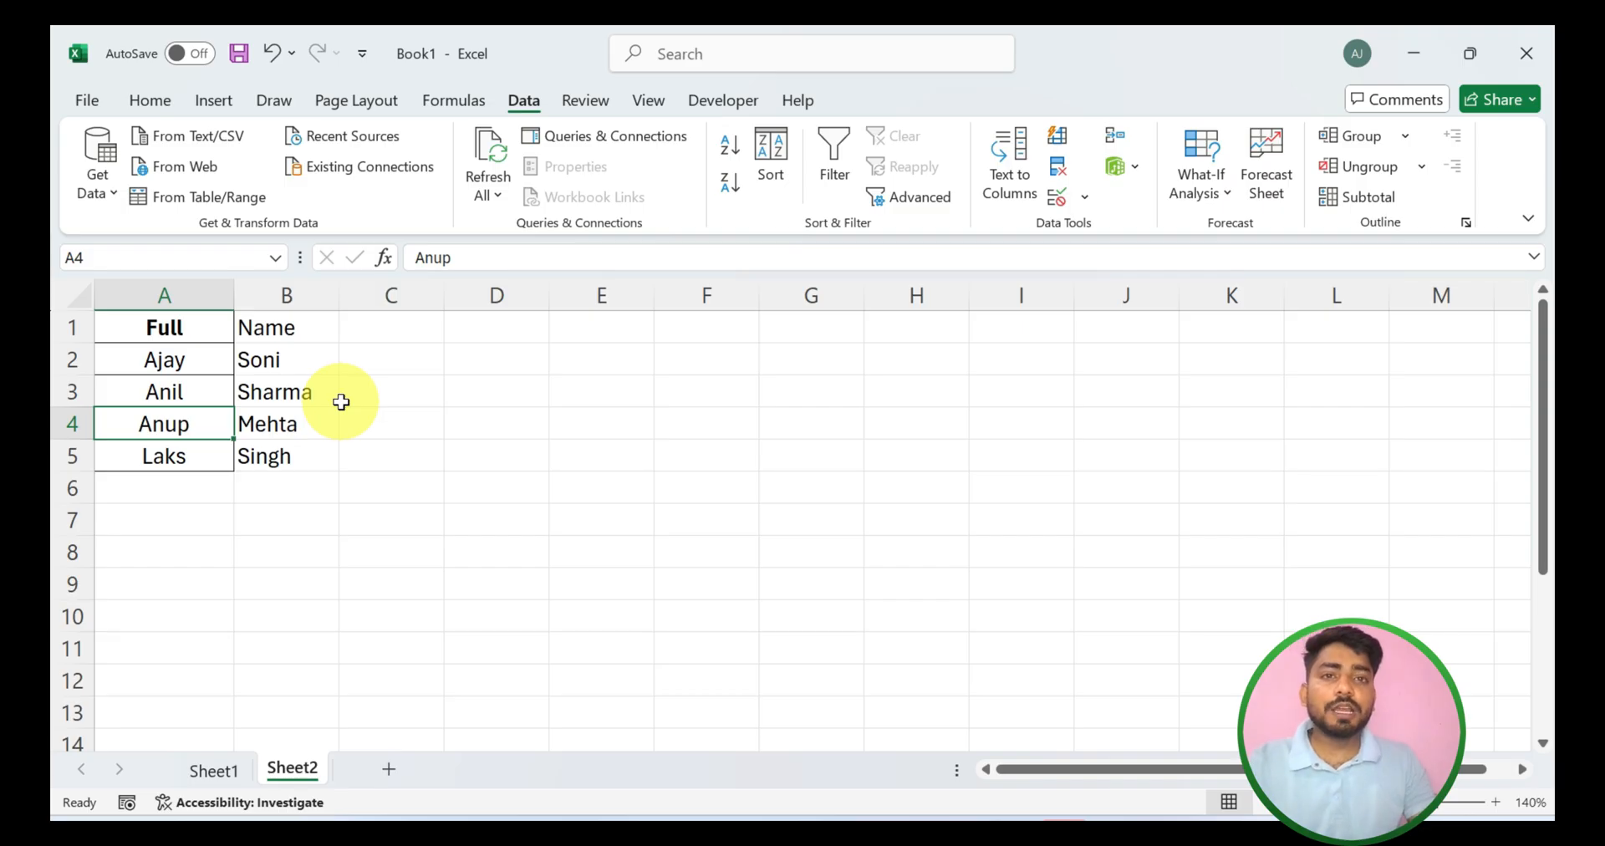
key("ctrl+z")
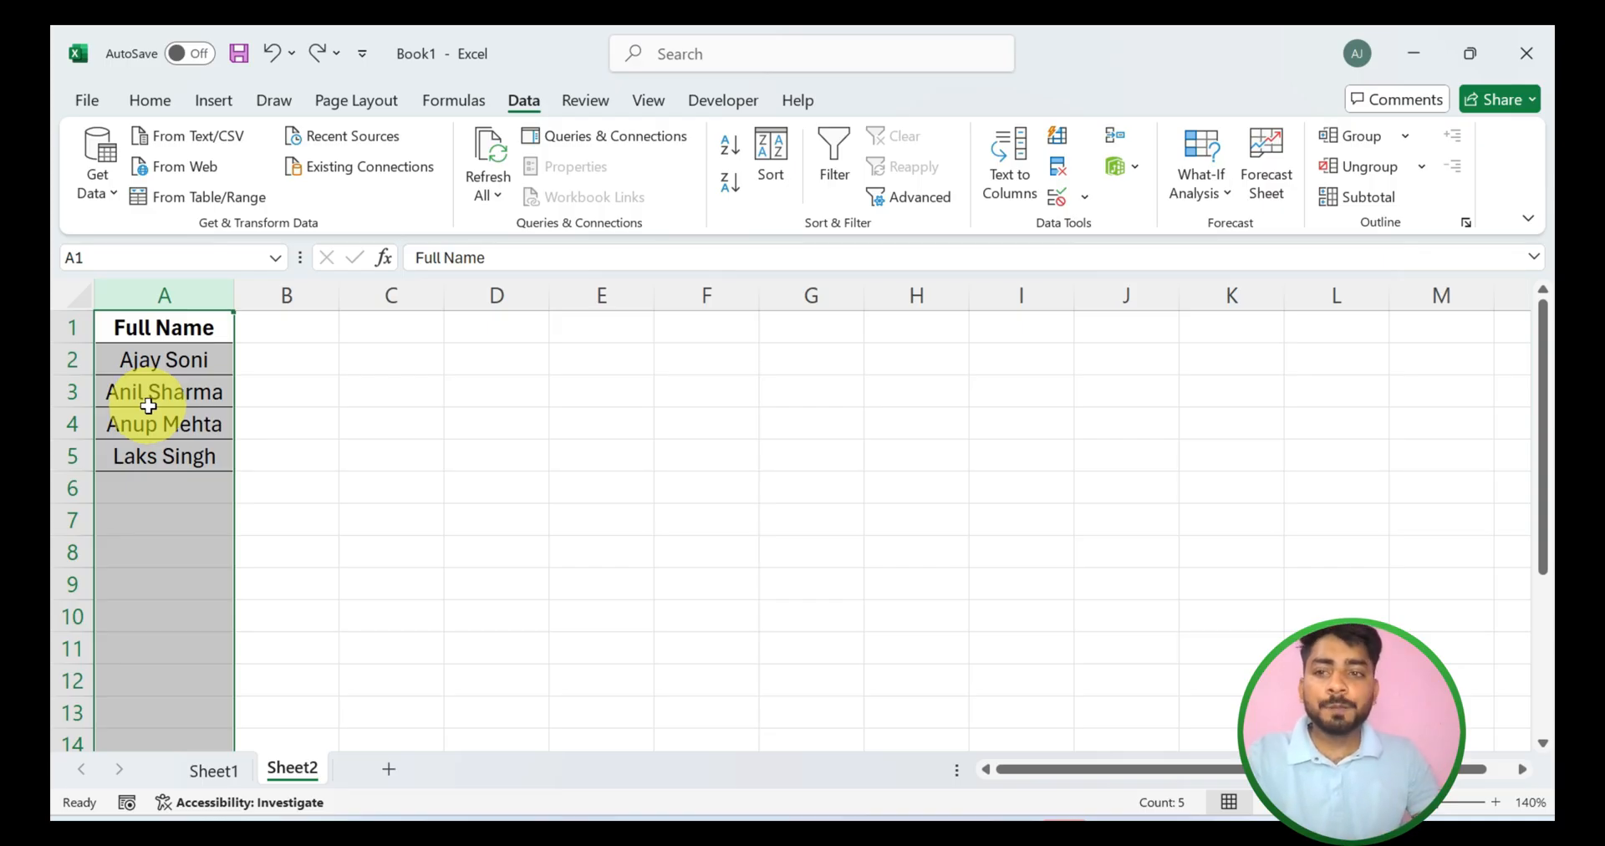
Run Text to Columns on the Full Name column again with Fixed width and the suggested break, up to the column format settings
left_click(1004, 186)
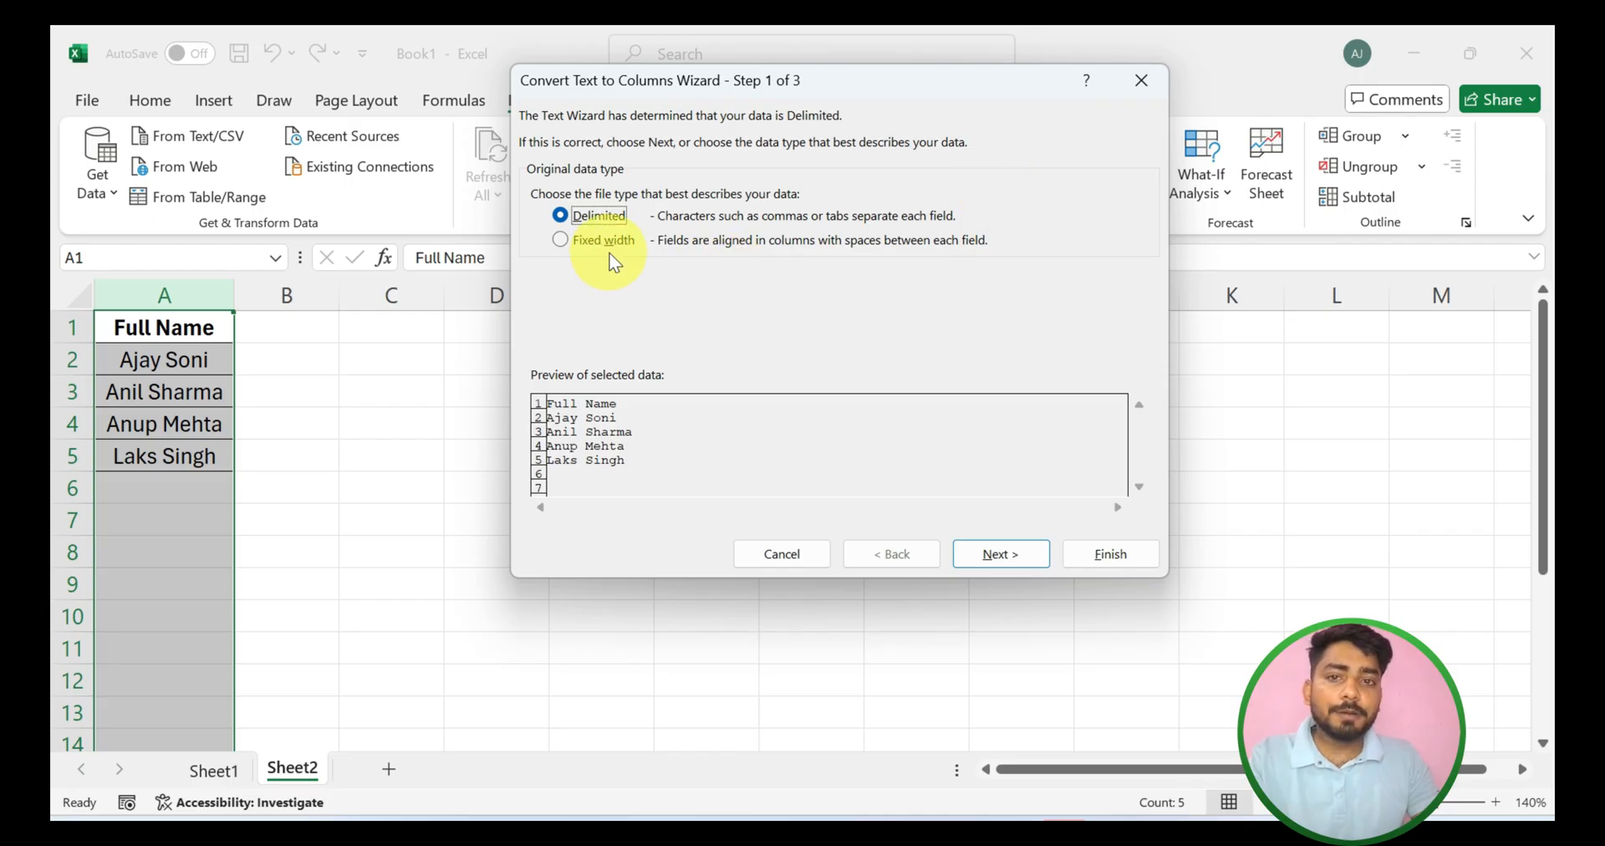
left_click(593, 242)
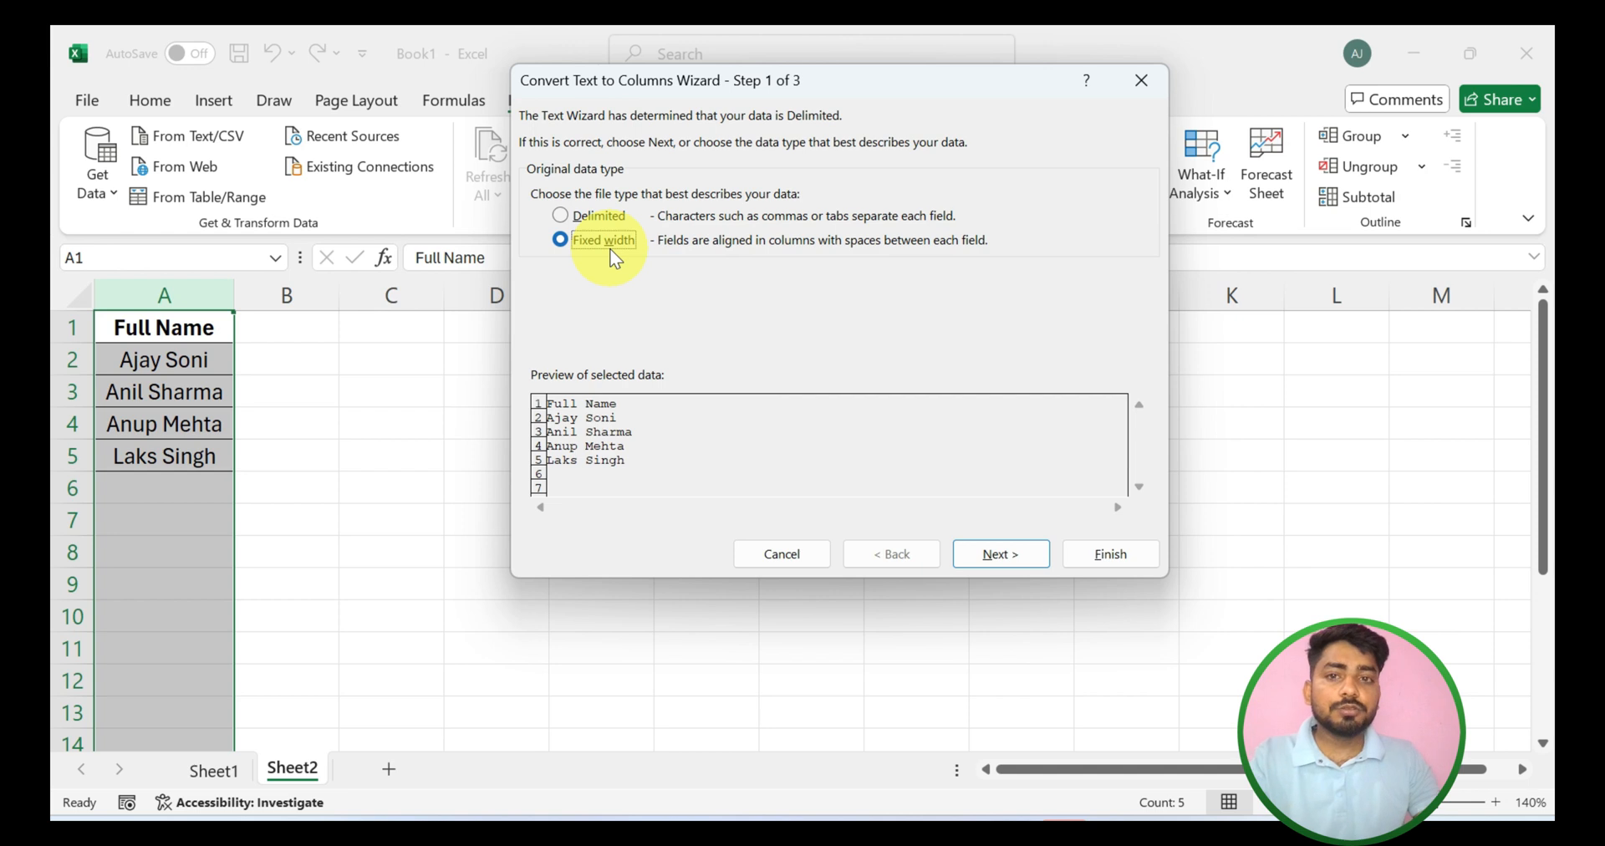
left_click(1013, 552)
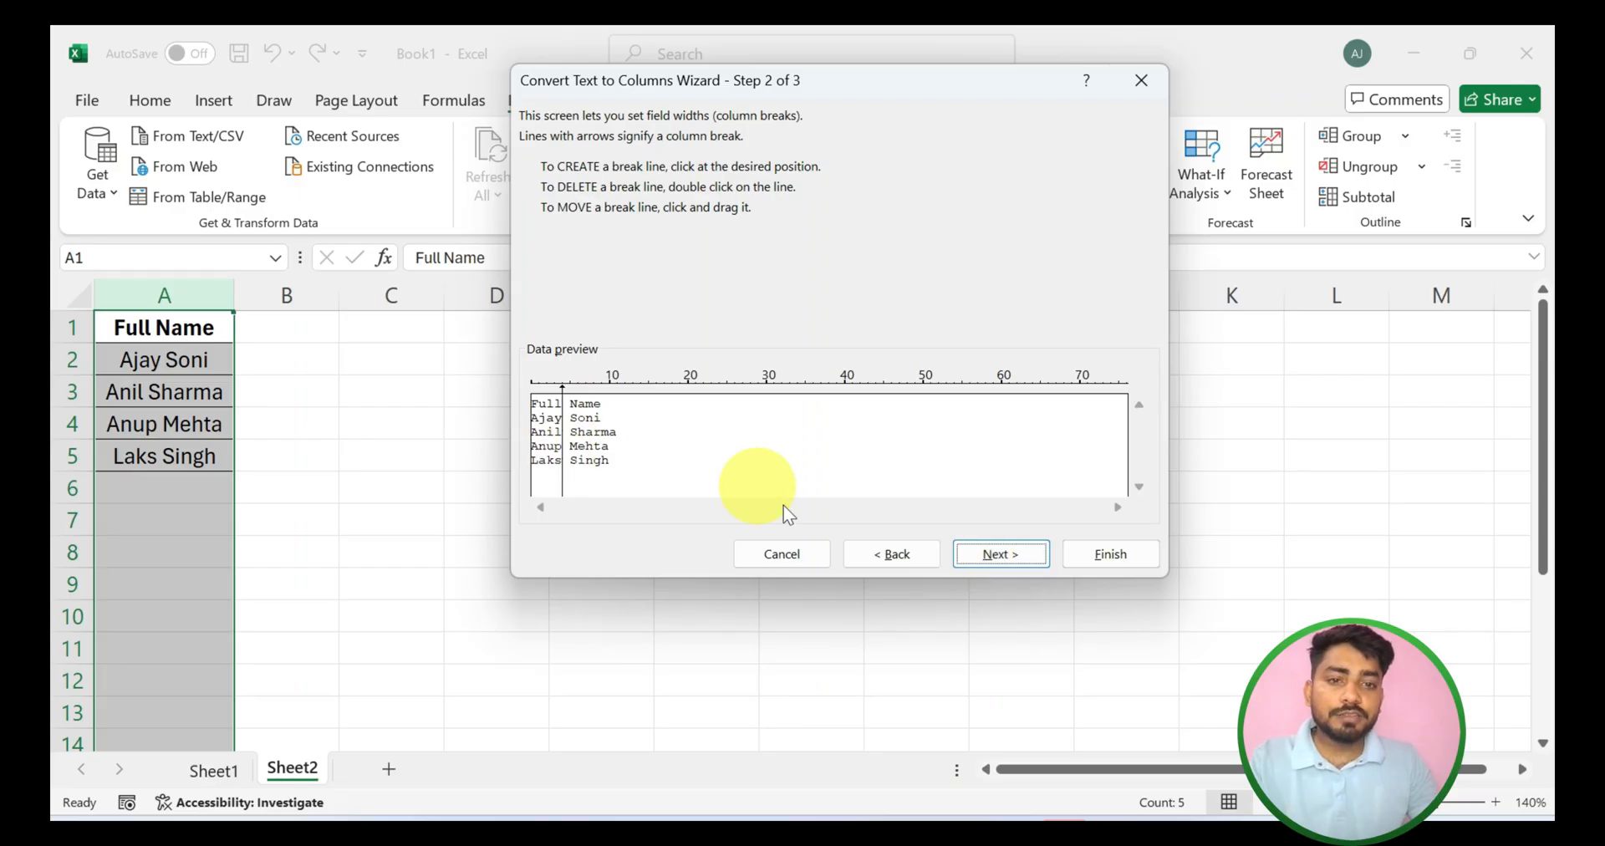
left_click(1016, 555)
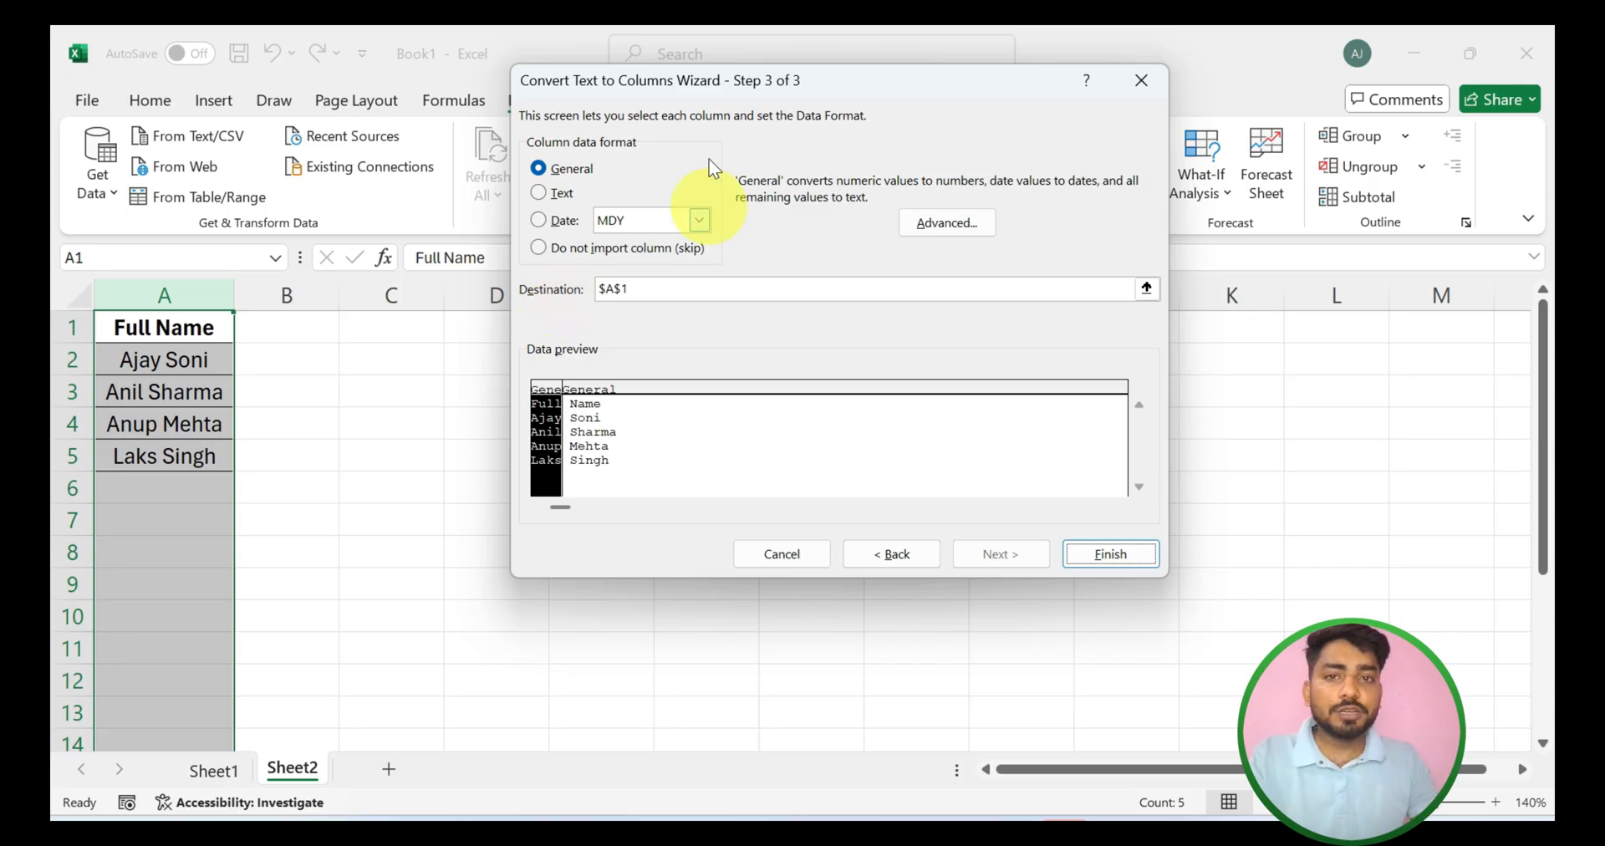
Set the destination of the split data to cell $B$1, moving the wizard aside to expose the sheet
left_click_drag(687, 67, 876, 62)
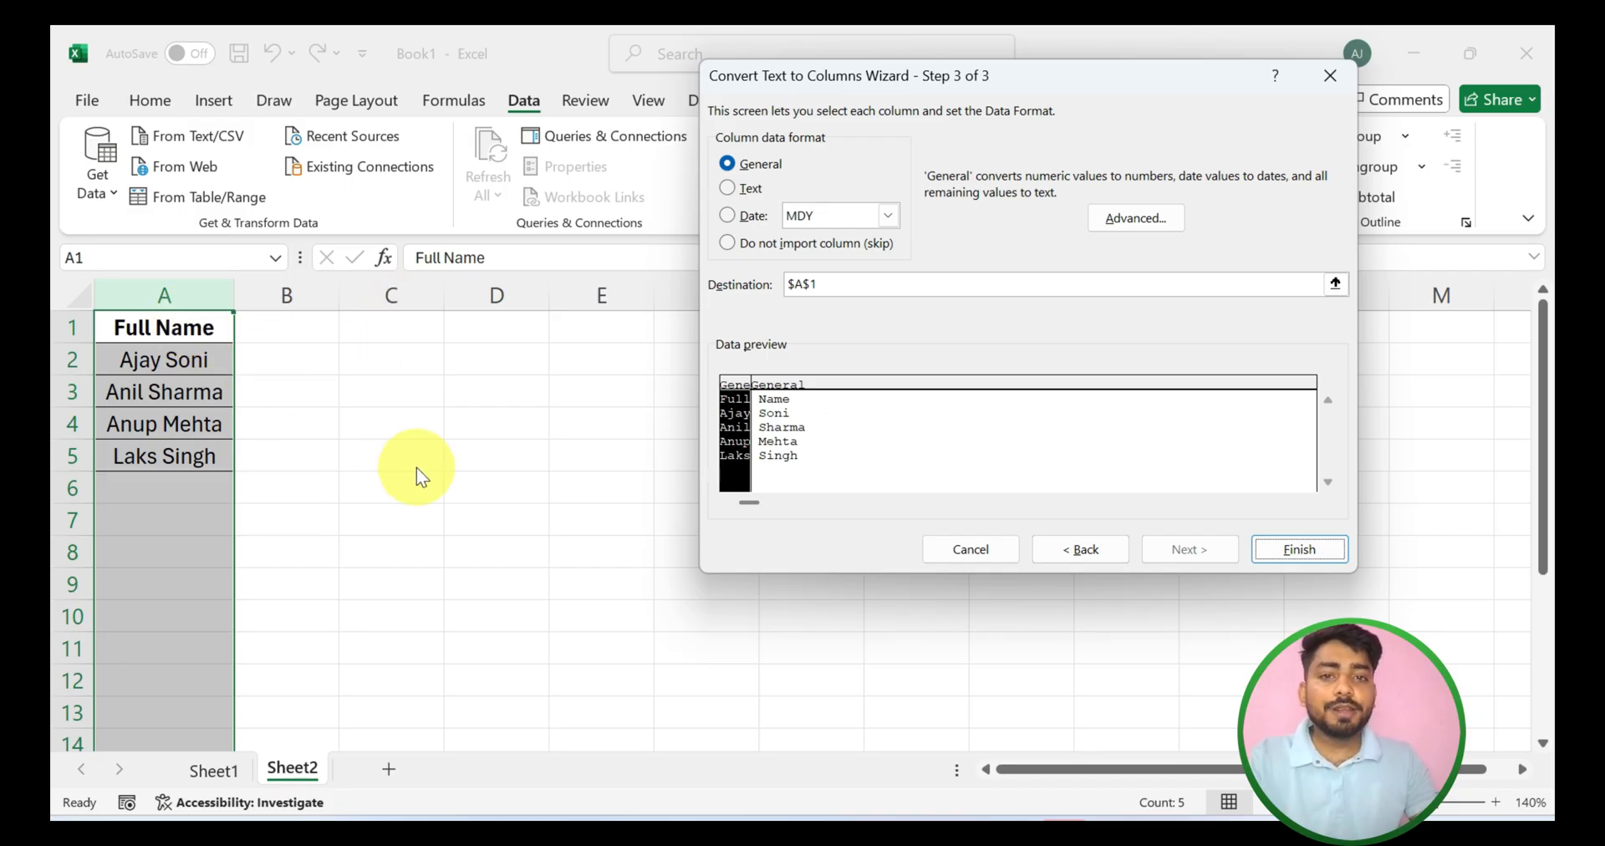
left_click(852, 285)
left_click_drag(802, 284, 750, 284)
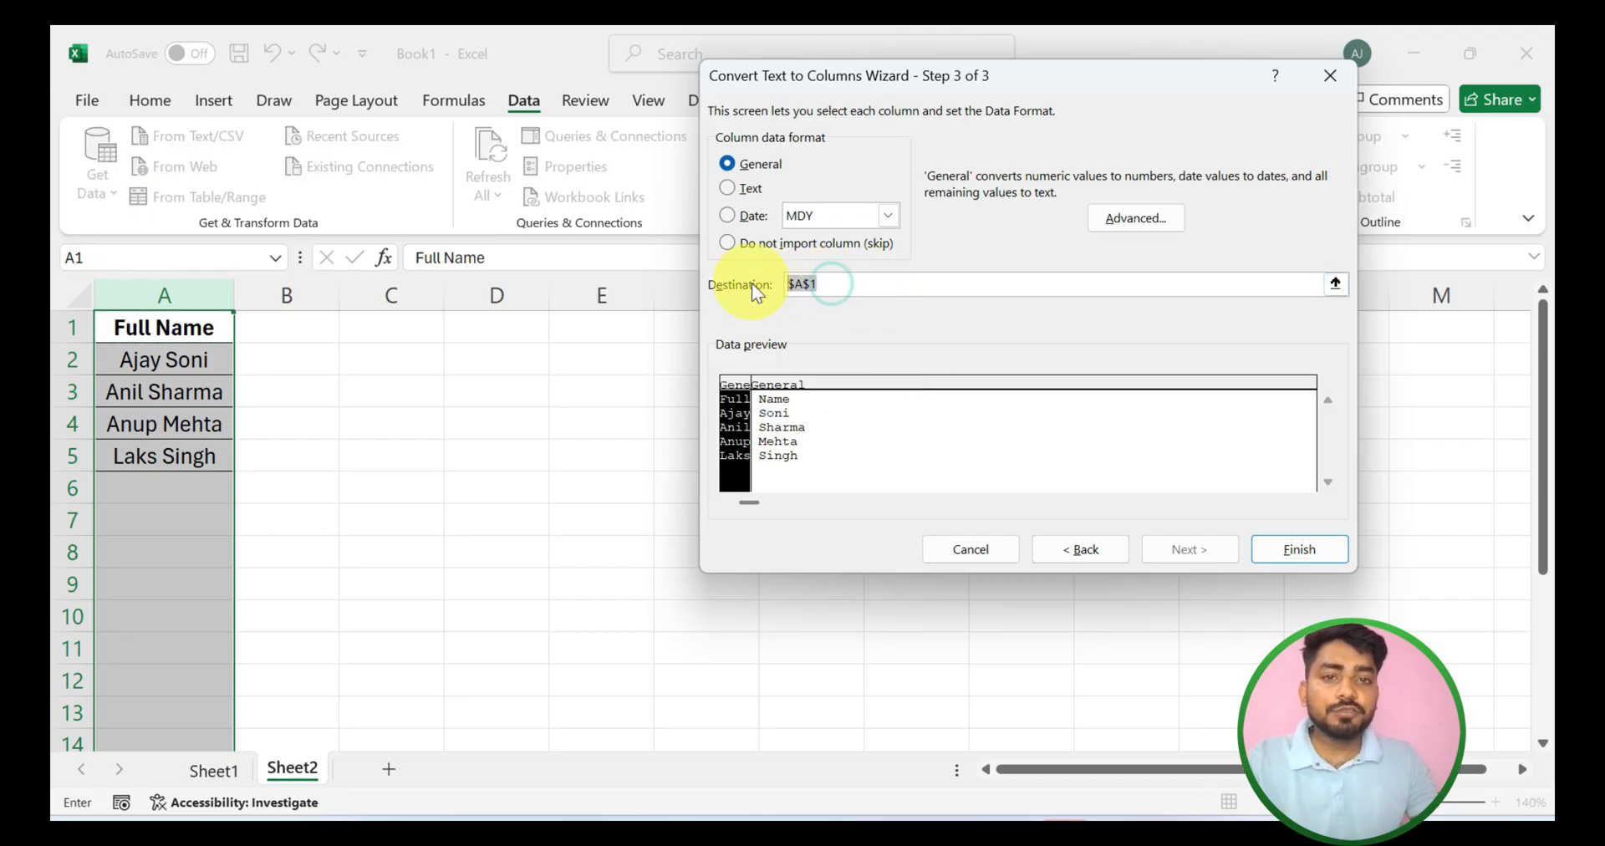
left_click(301, 326)
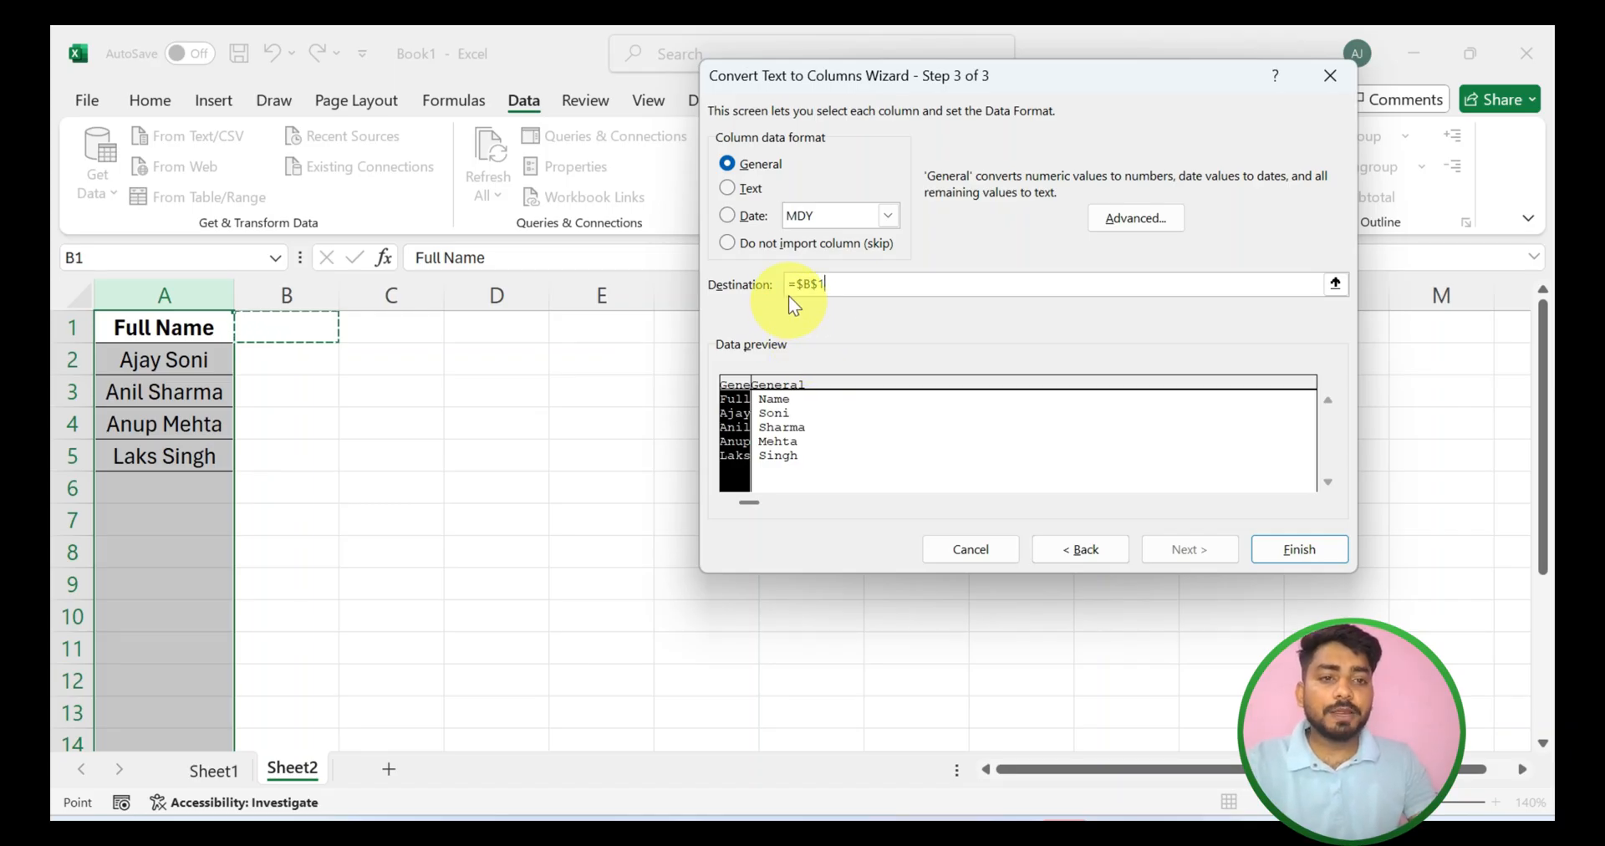
Complete the Fixed width split of the Full Name column on Sheet2 at the chosen destination
left_click(1281, 552)
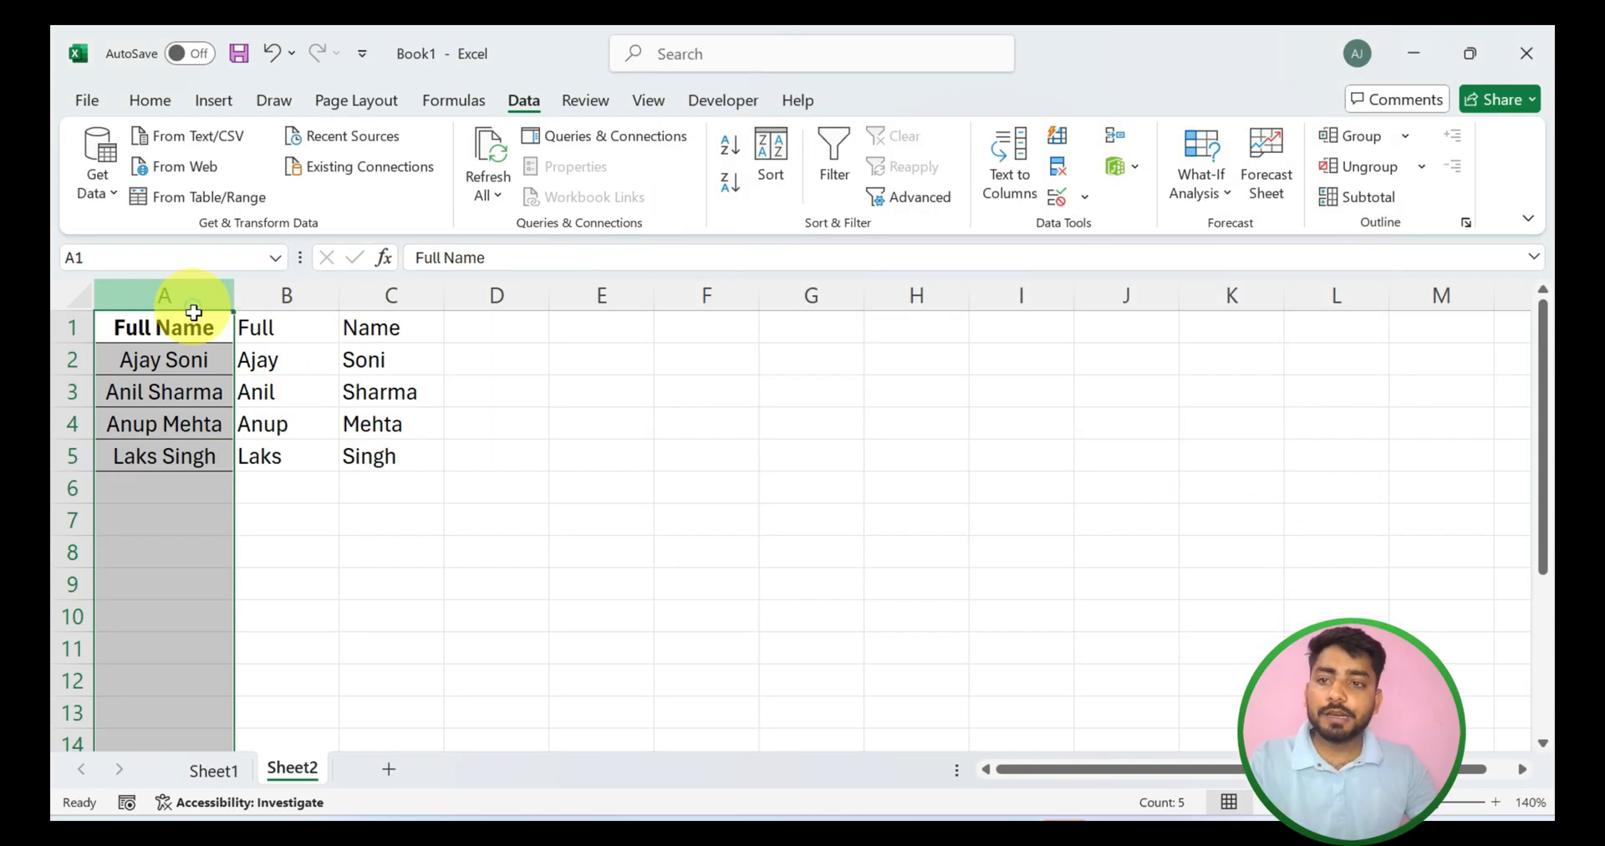
left_click(198, 385)
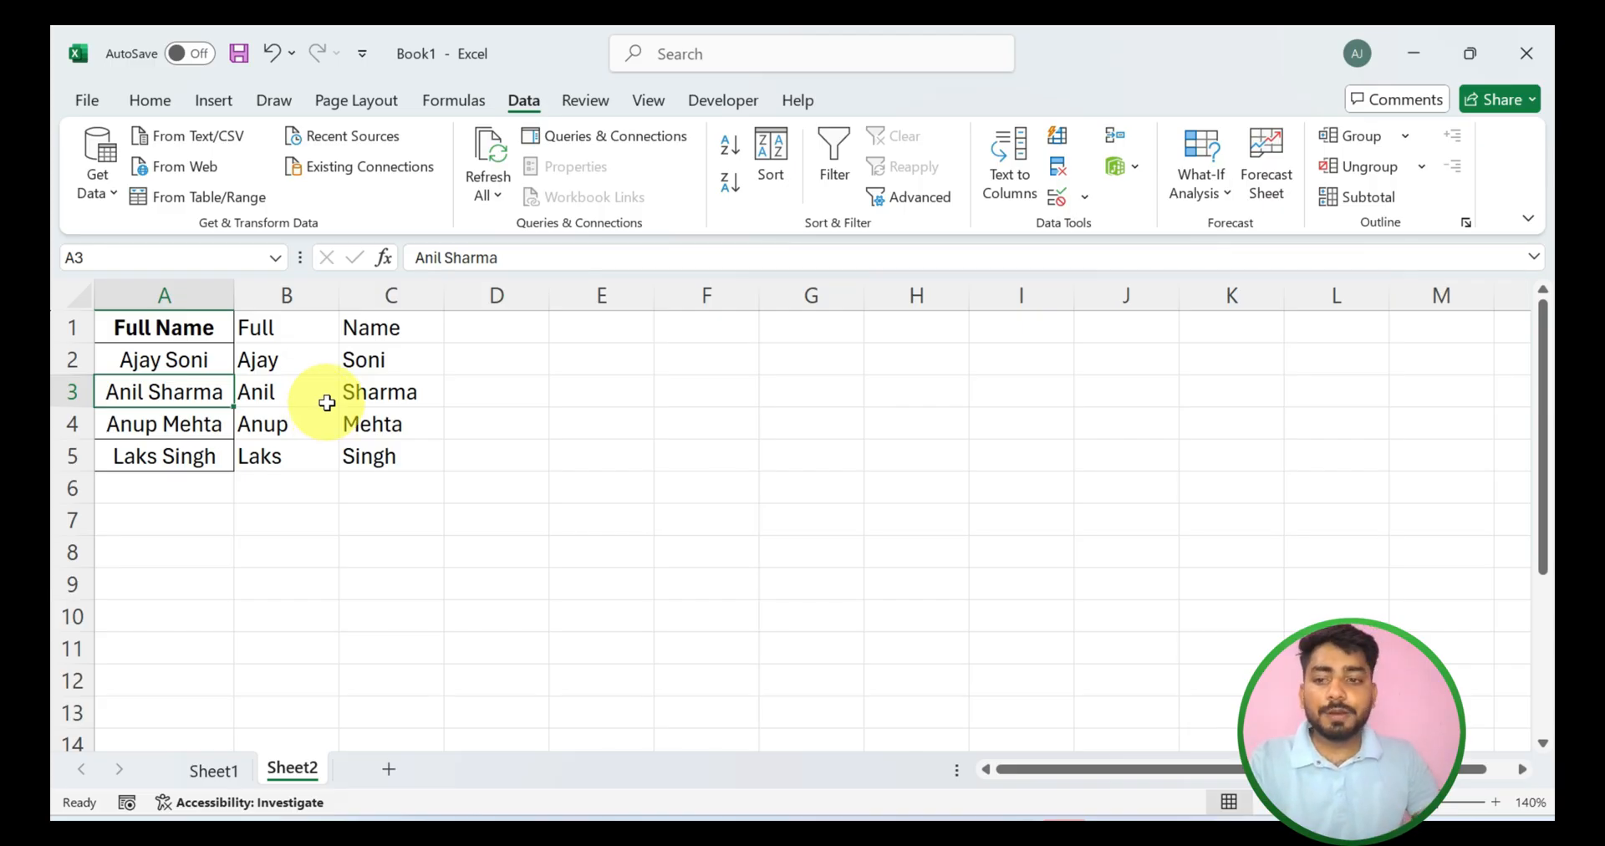
On Sheet1, start Text to Columns on the Full Name column with the Delimited data type, up to the delimiter settings
left_click(222, 772)
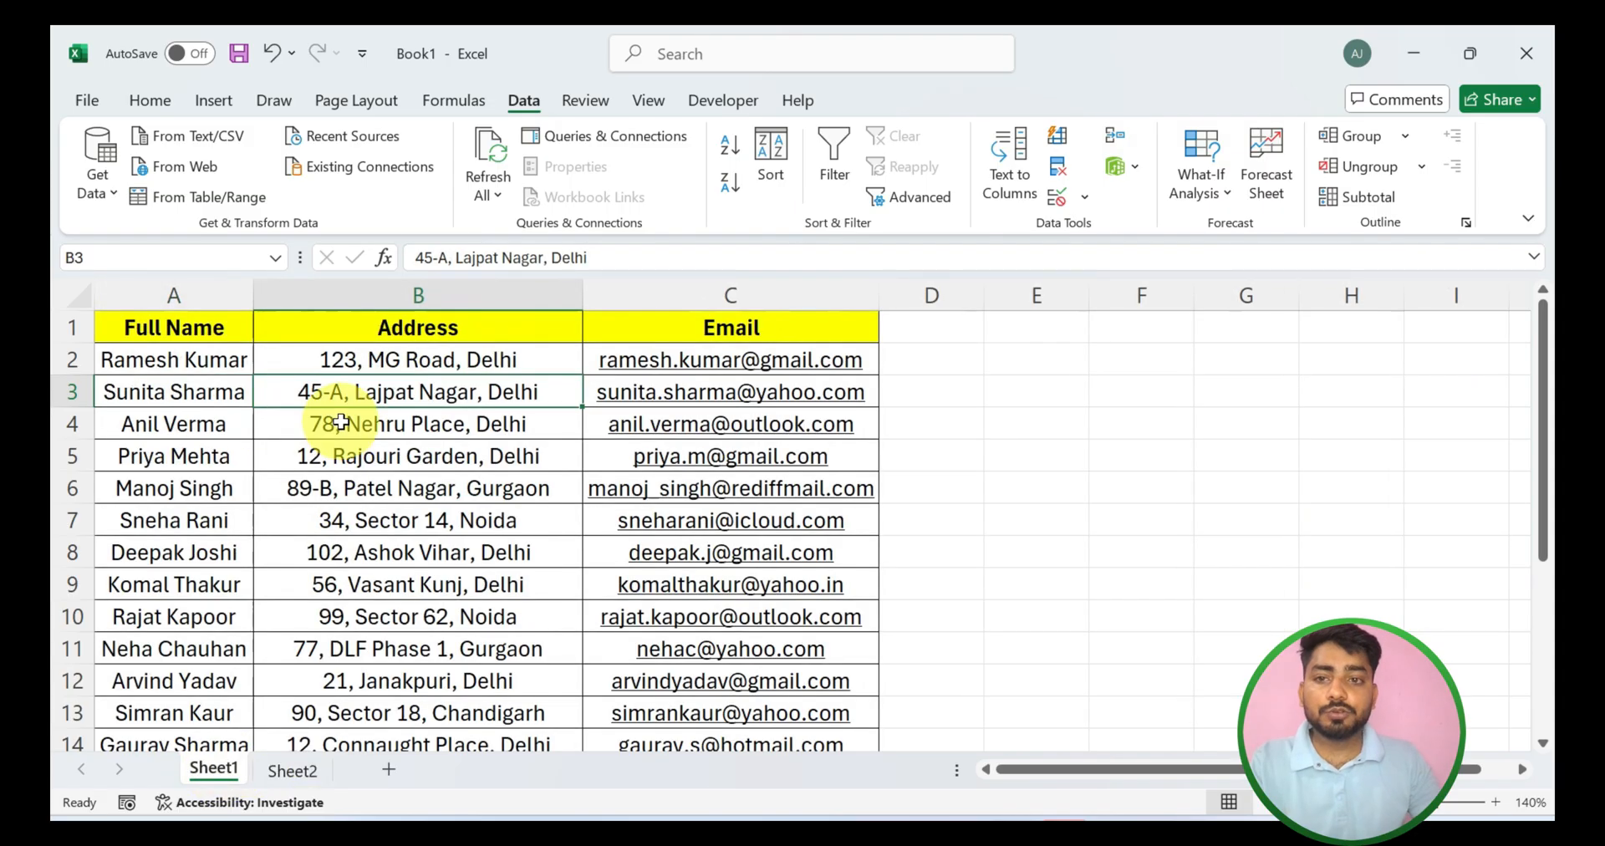
left_click(335, 430)
left_click(172, 293)
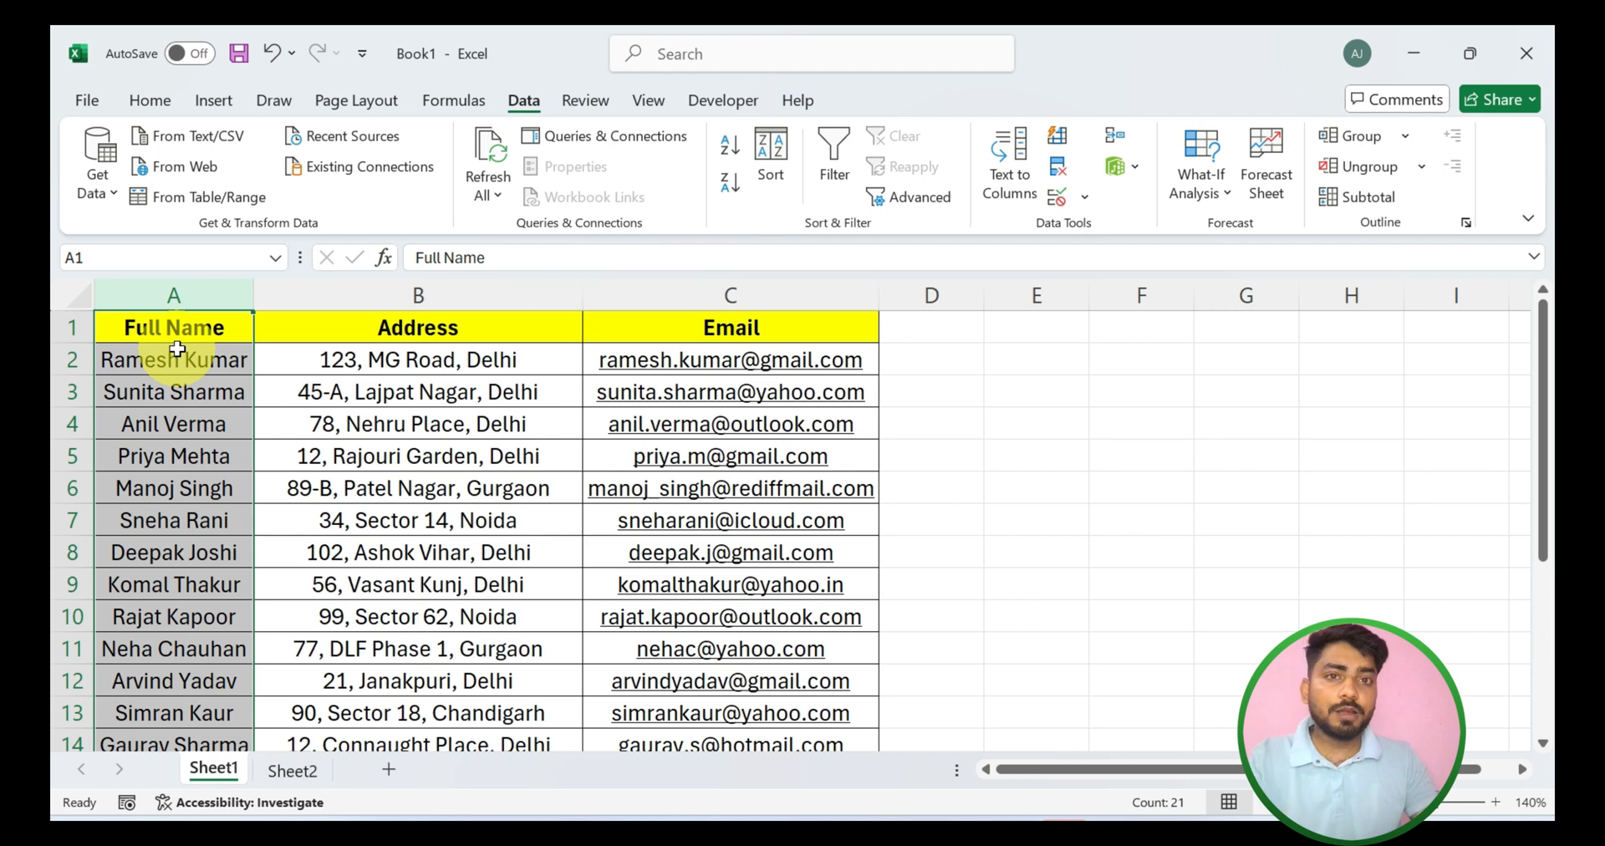
left_click(1016, 176)
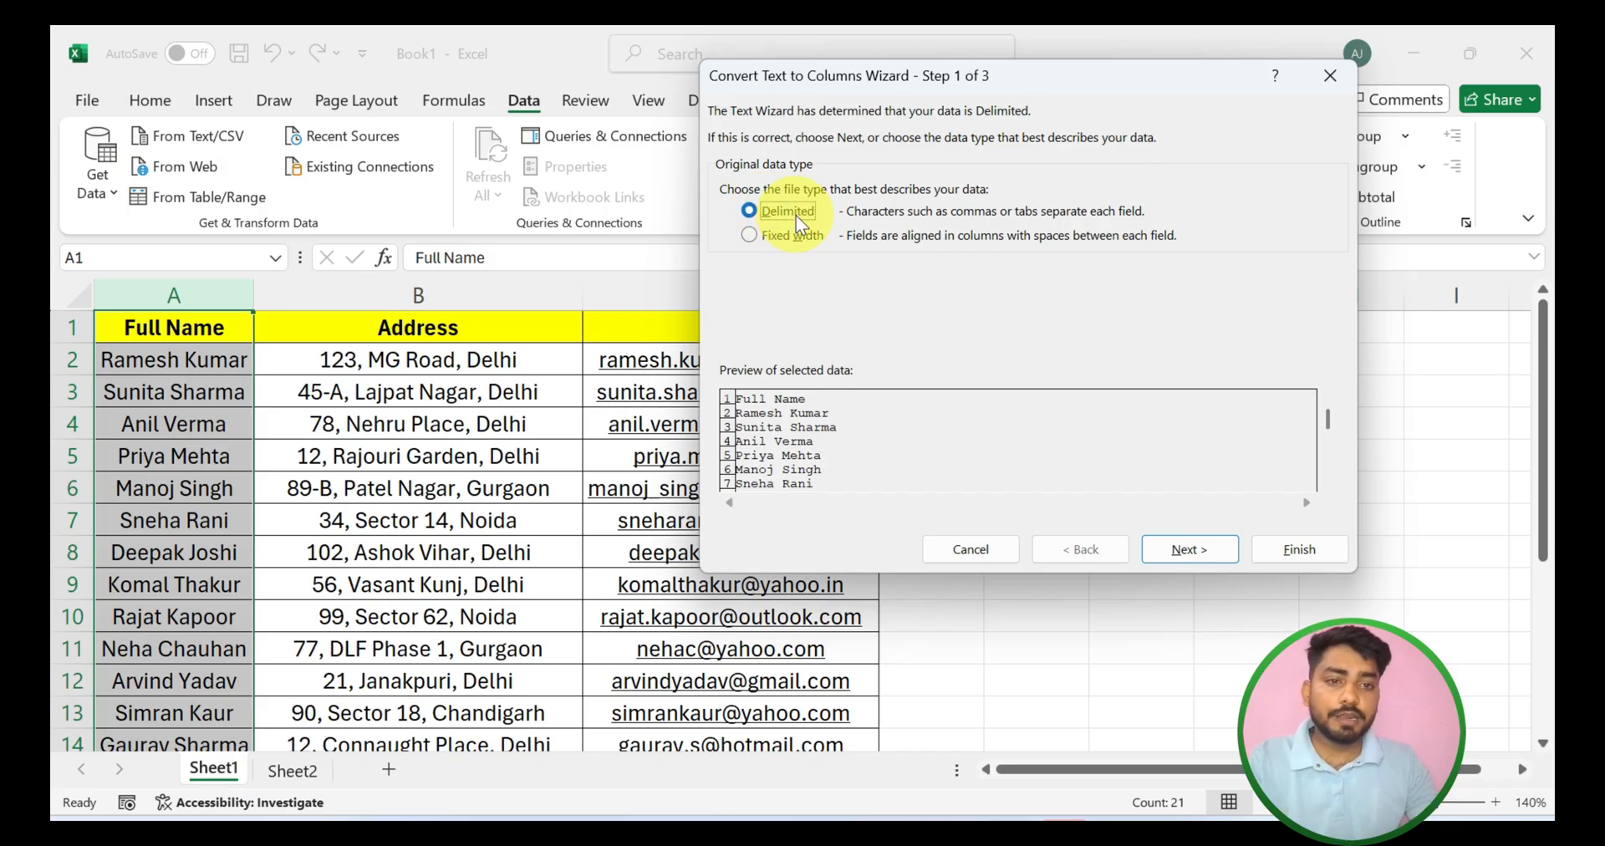
left_click(1191, 549)
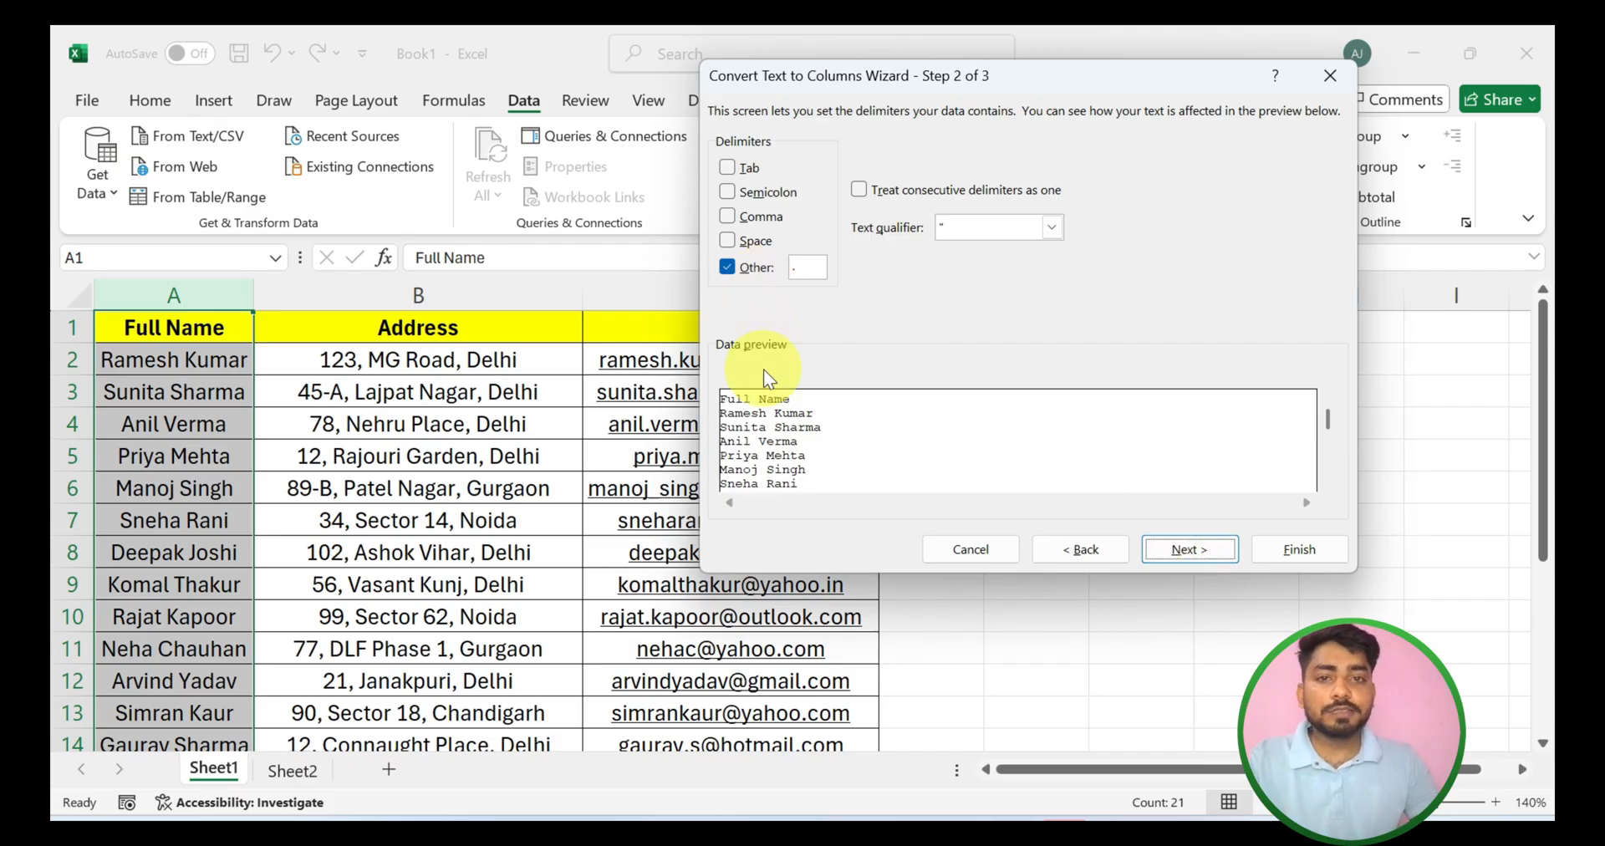
Turn off the Other delimiter and choose Space as the only delimiter for splitting the names
left_click(727, 167)
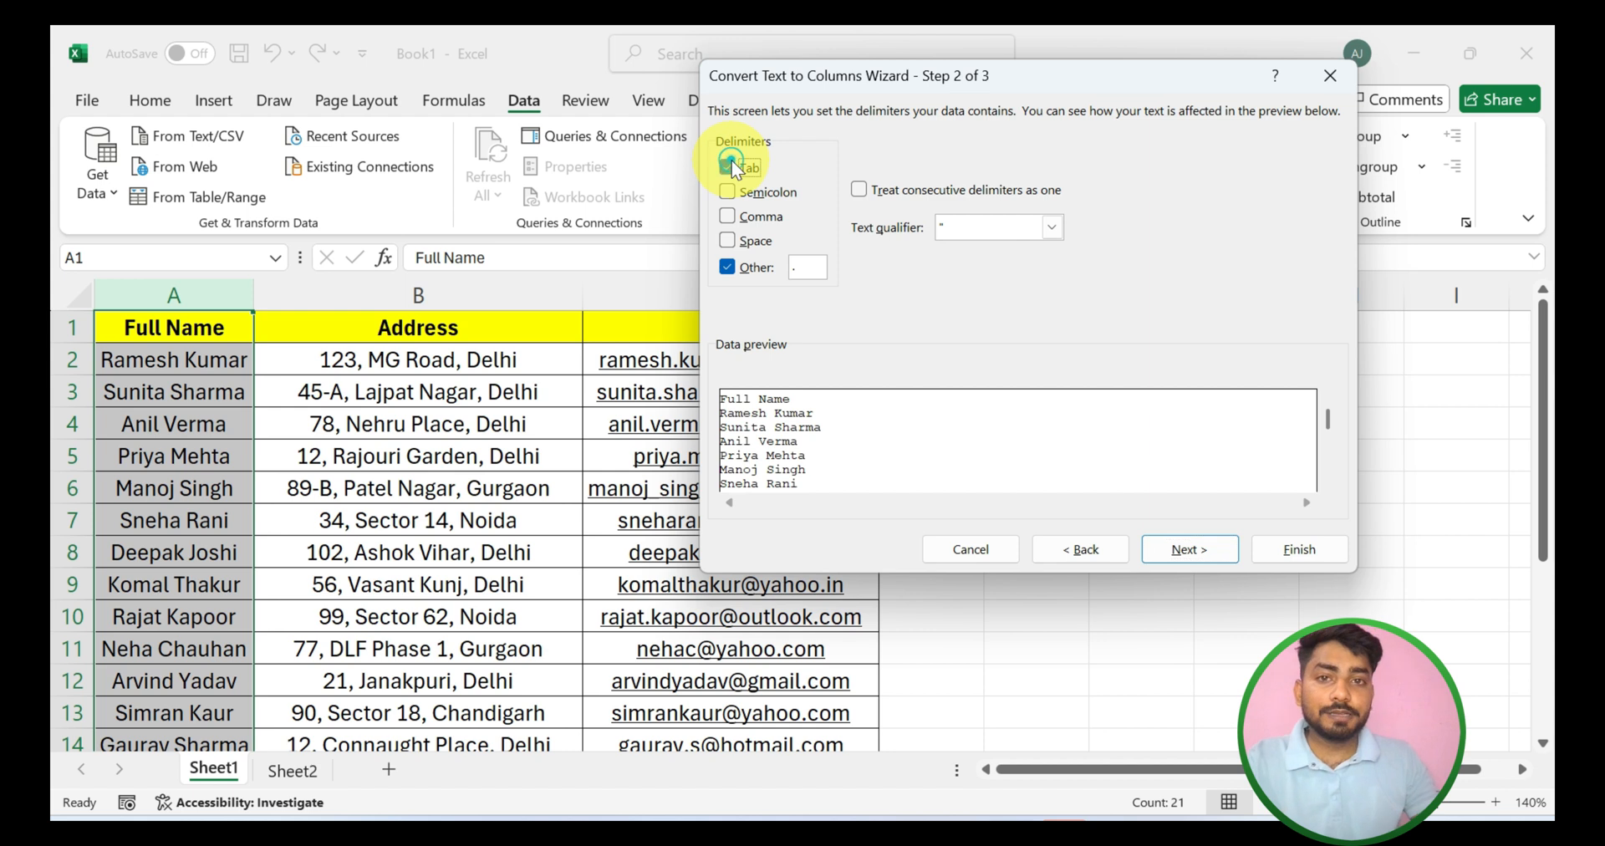
left_click(728, 165)
left_click(728, 267)
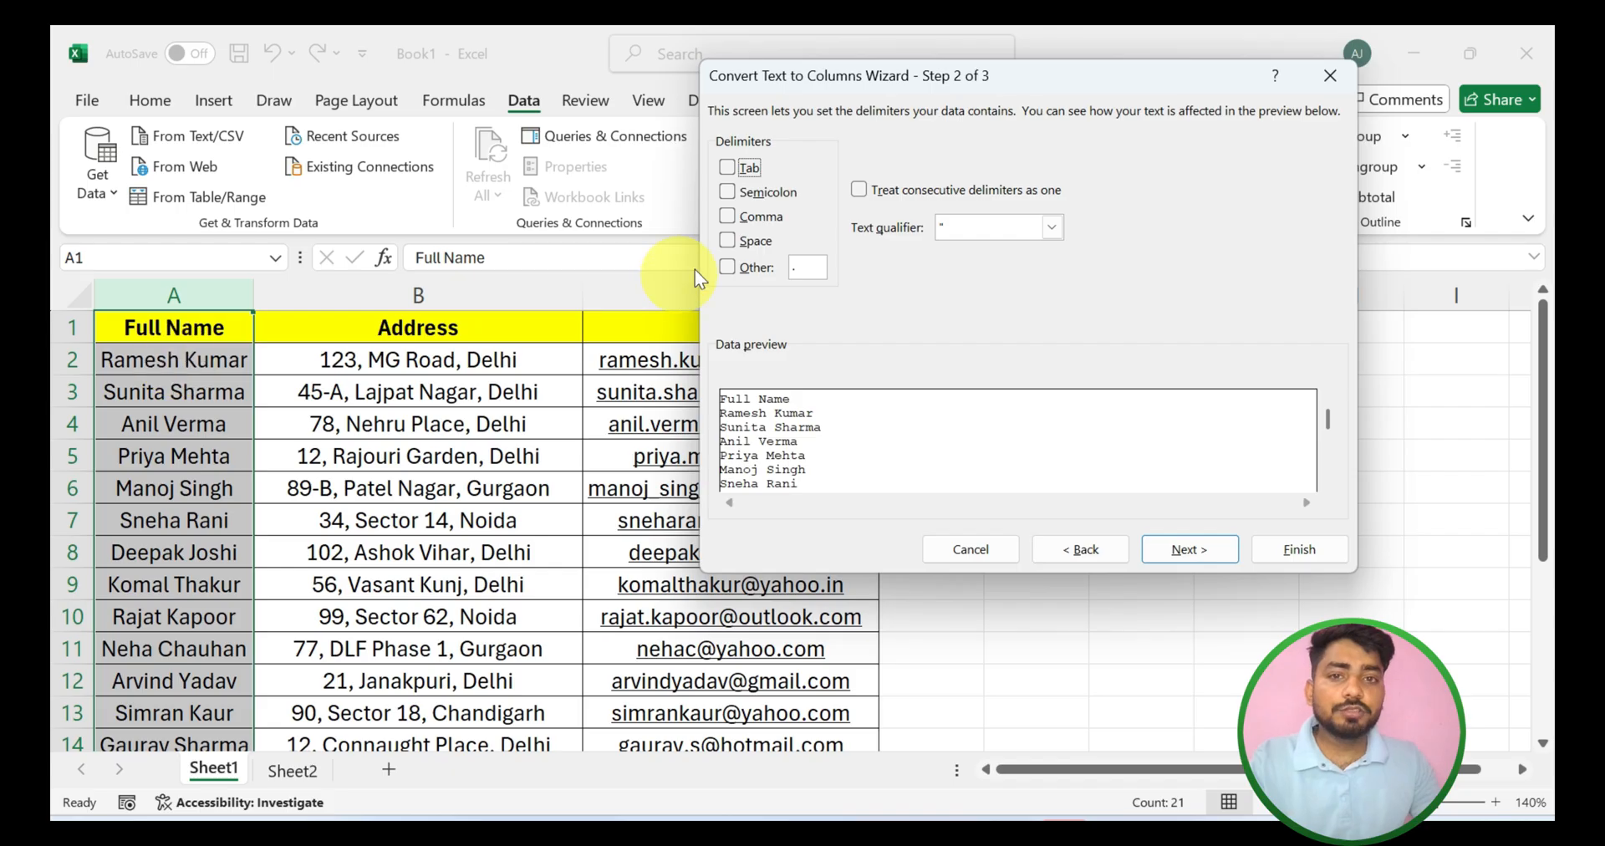
left_click(727, 240)
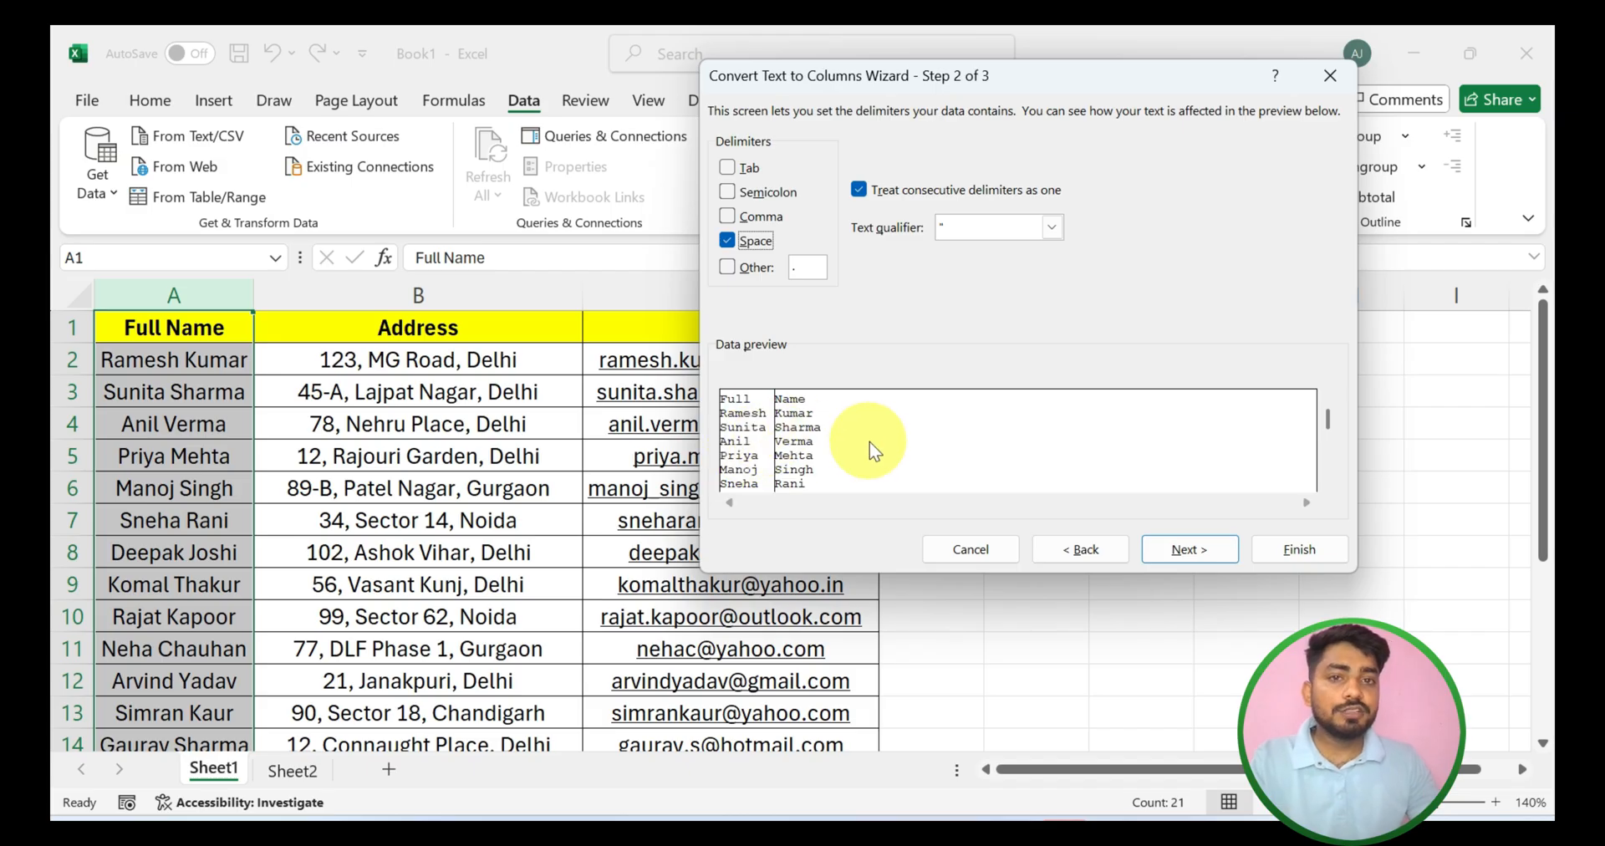
Complete the name split at $A$1, replacing the existing Address data, and undo the conversion
left_click(1186, 553)
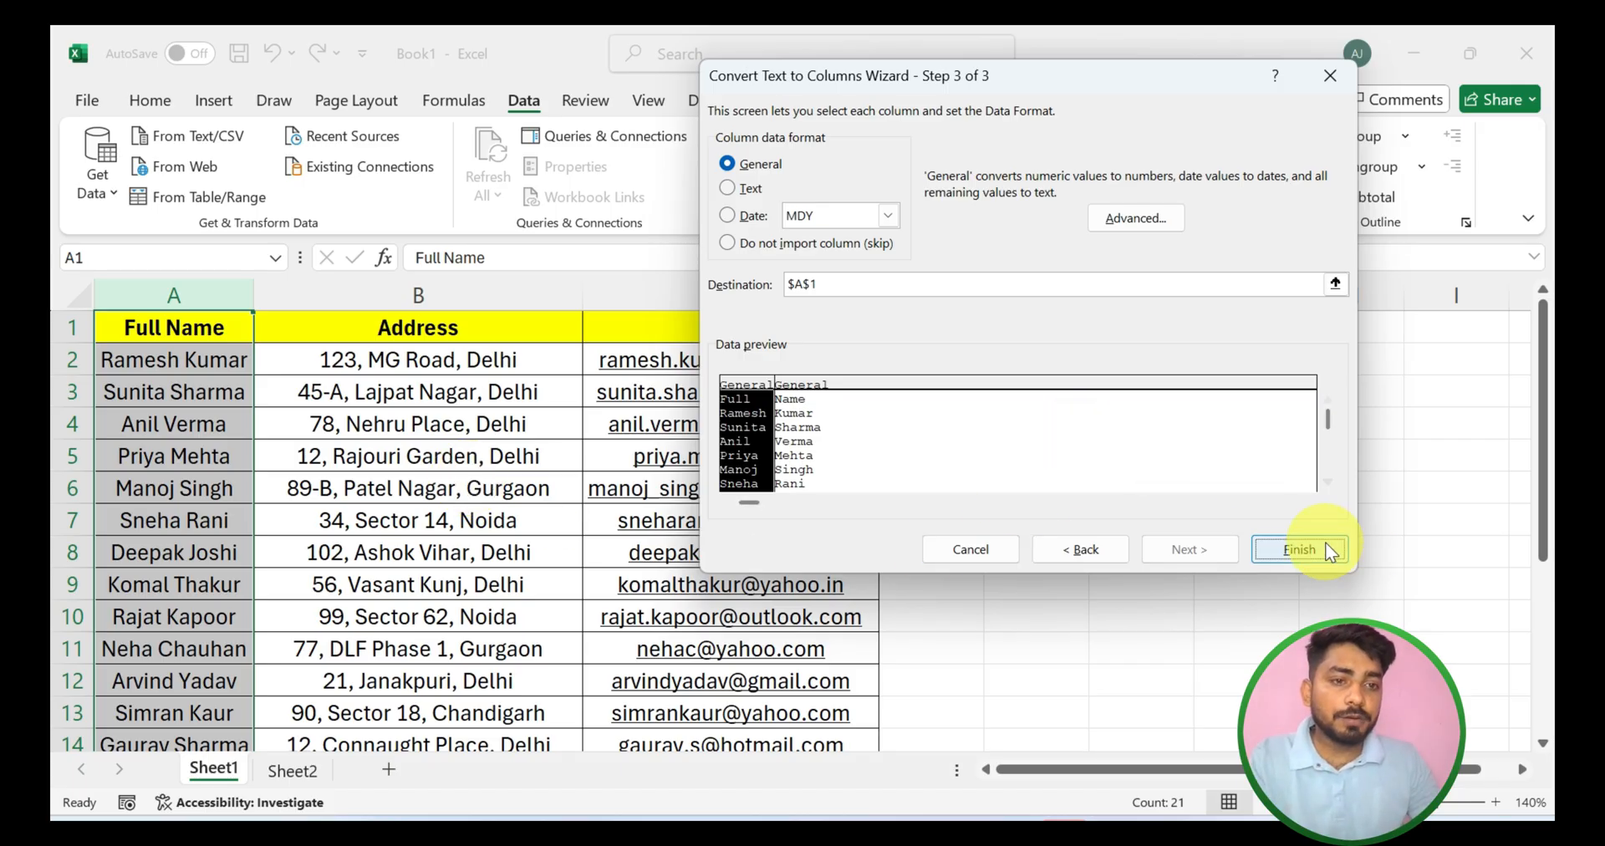
left_click(1301, 549)
left_click_drag(841, 403, 826, 318)
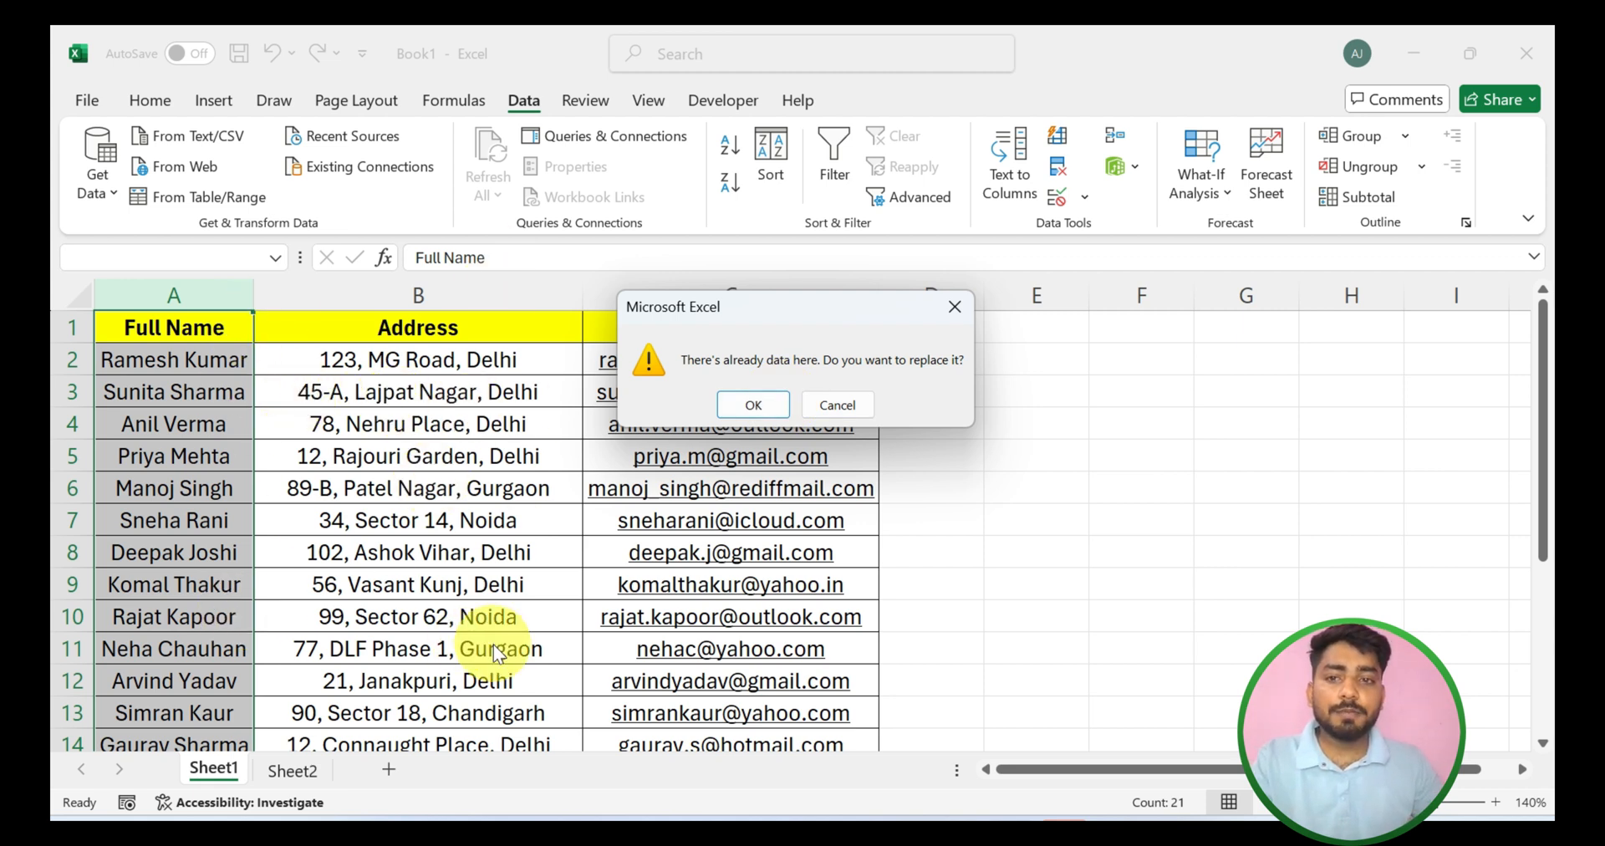
left_click(752, 406)
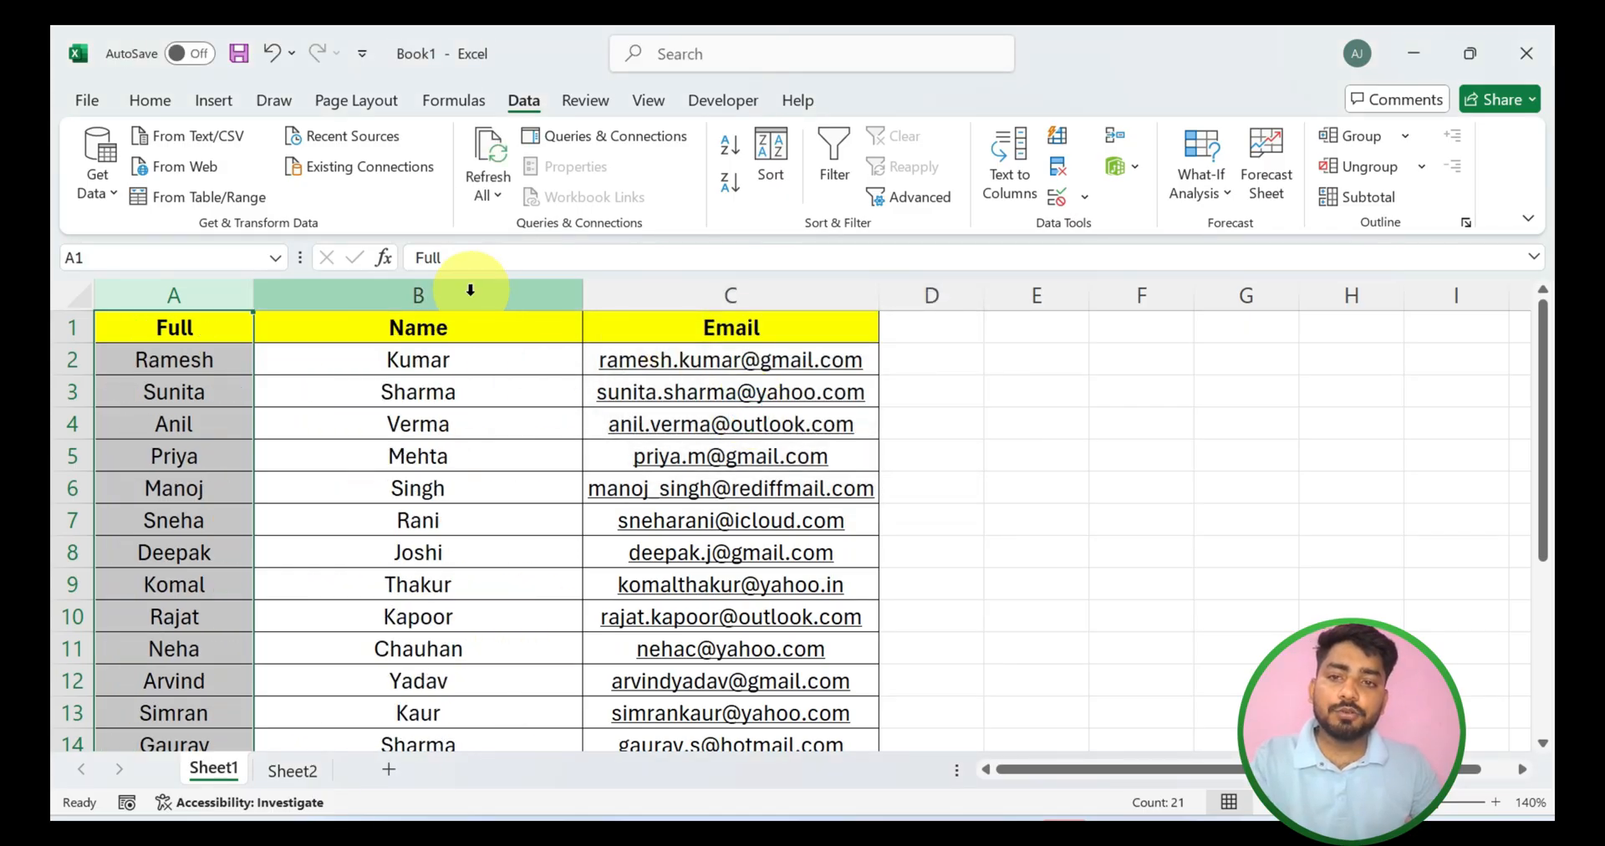
left_click(466, 485)
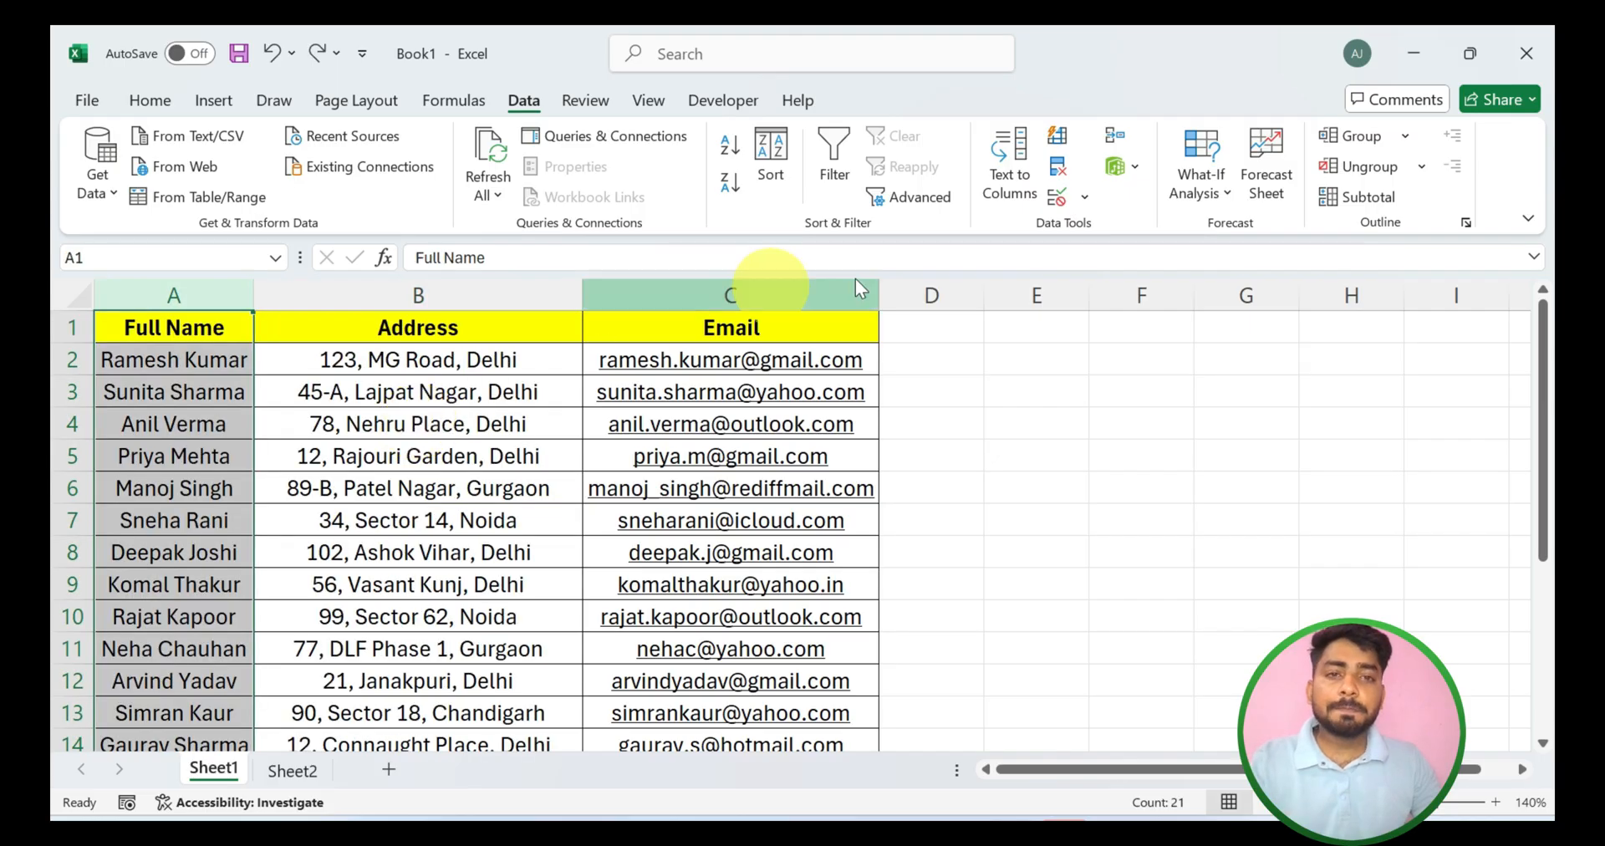
Split the Full Name column again with Text to Columns, Delimited by Space, with the output starting at $E$1
left_click(1010, 170)
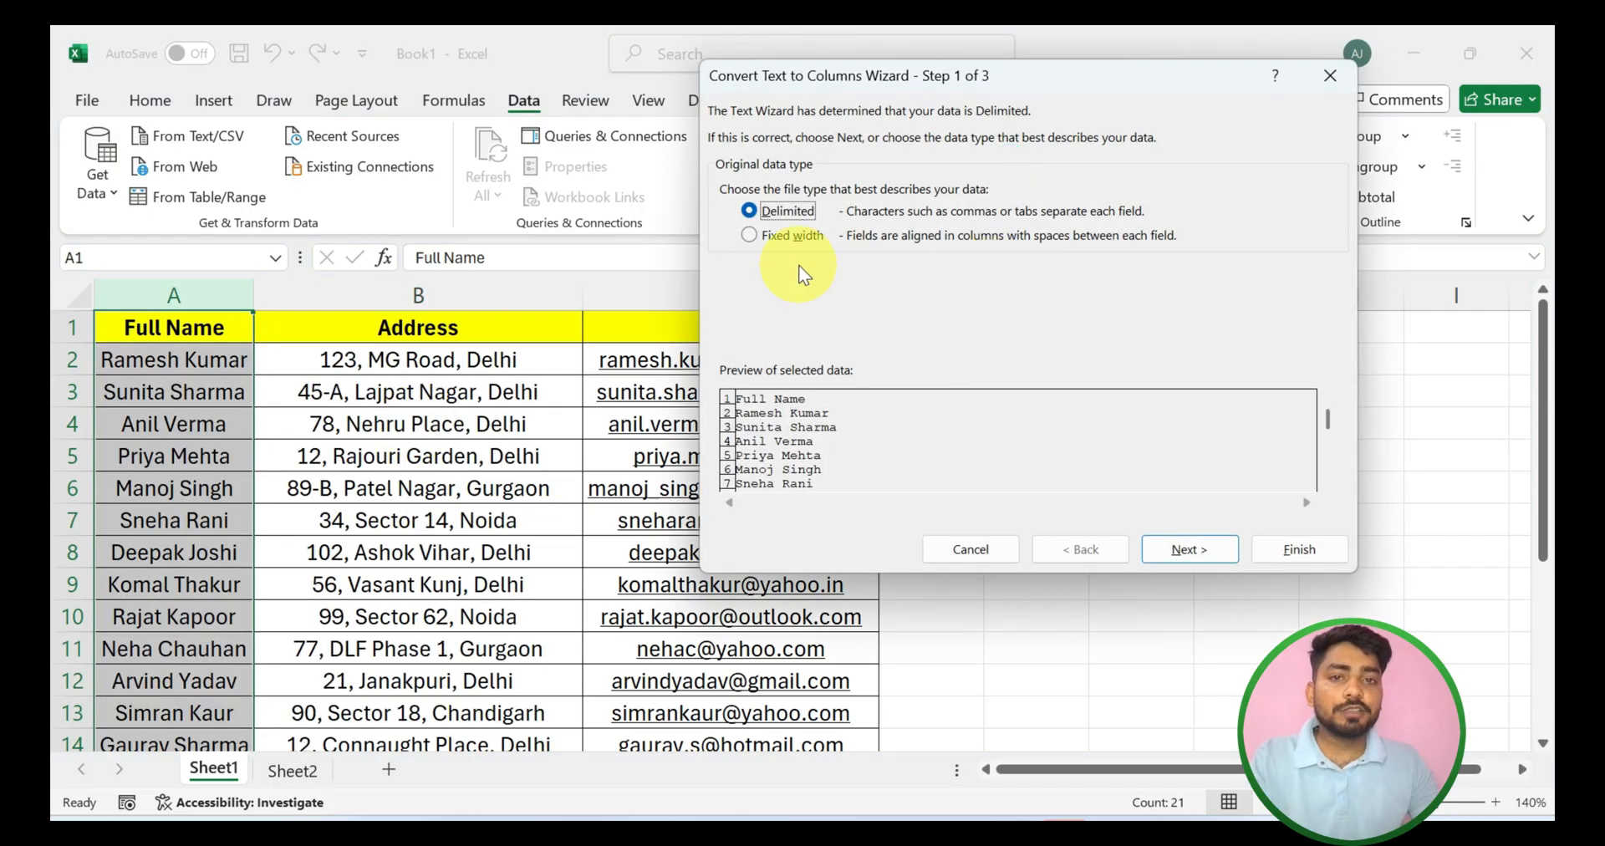
left_click(1192, 550)
left_click_drag(1006, 78, 691, 80)
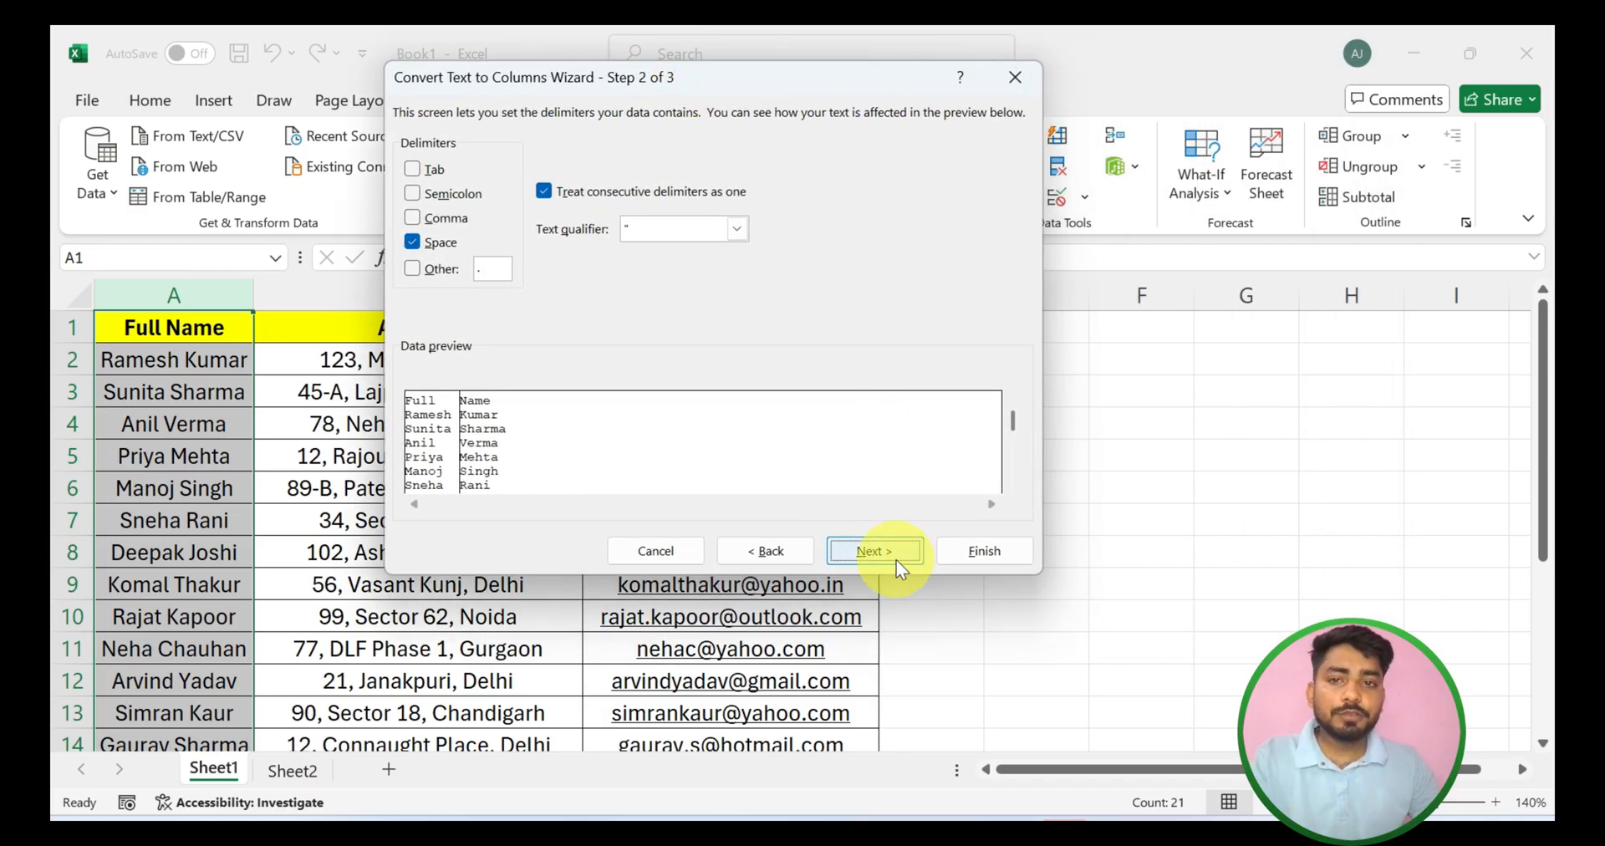
left_click(874, 551)
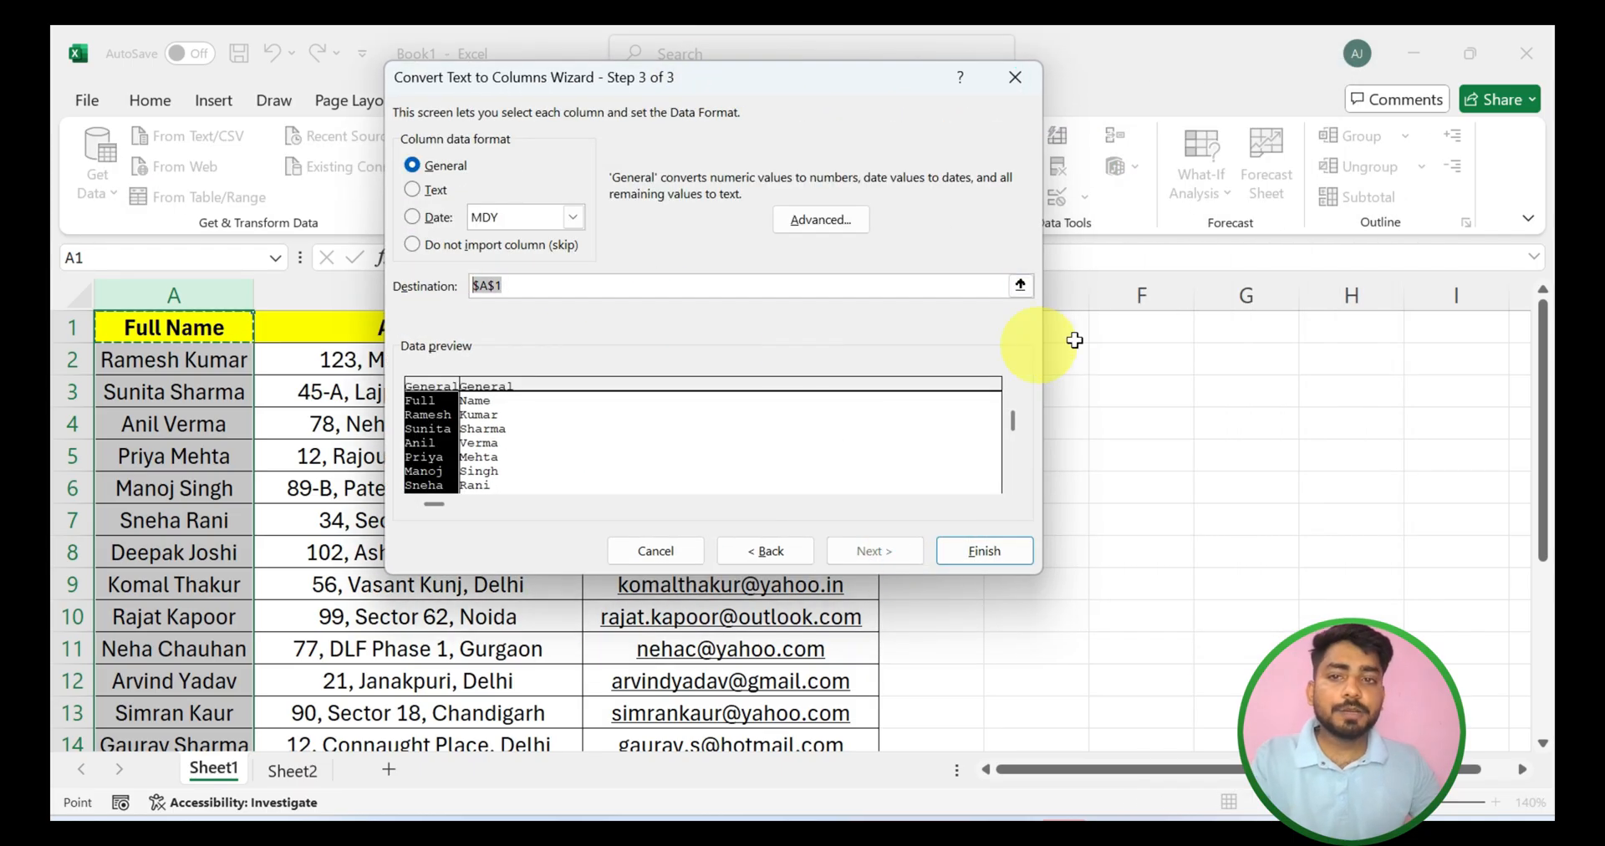
left_click_drag(831, 74, 680, 69)
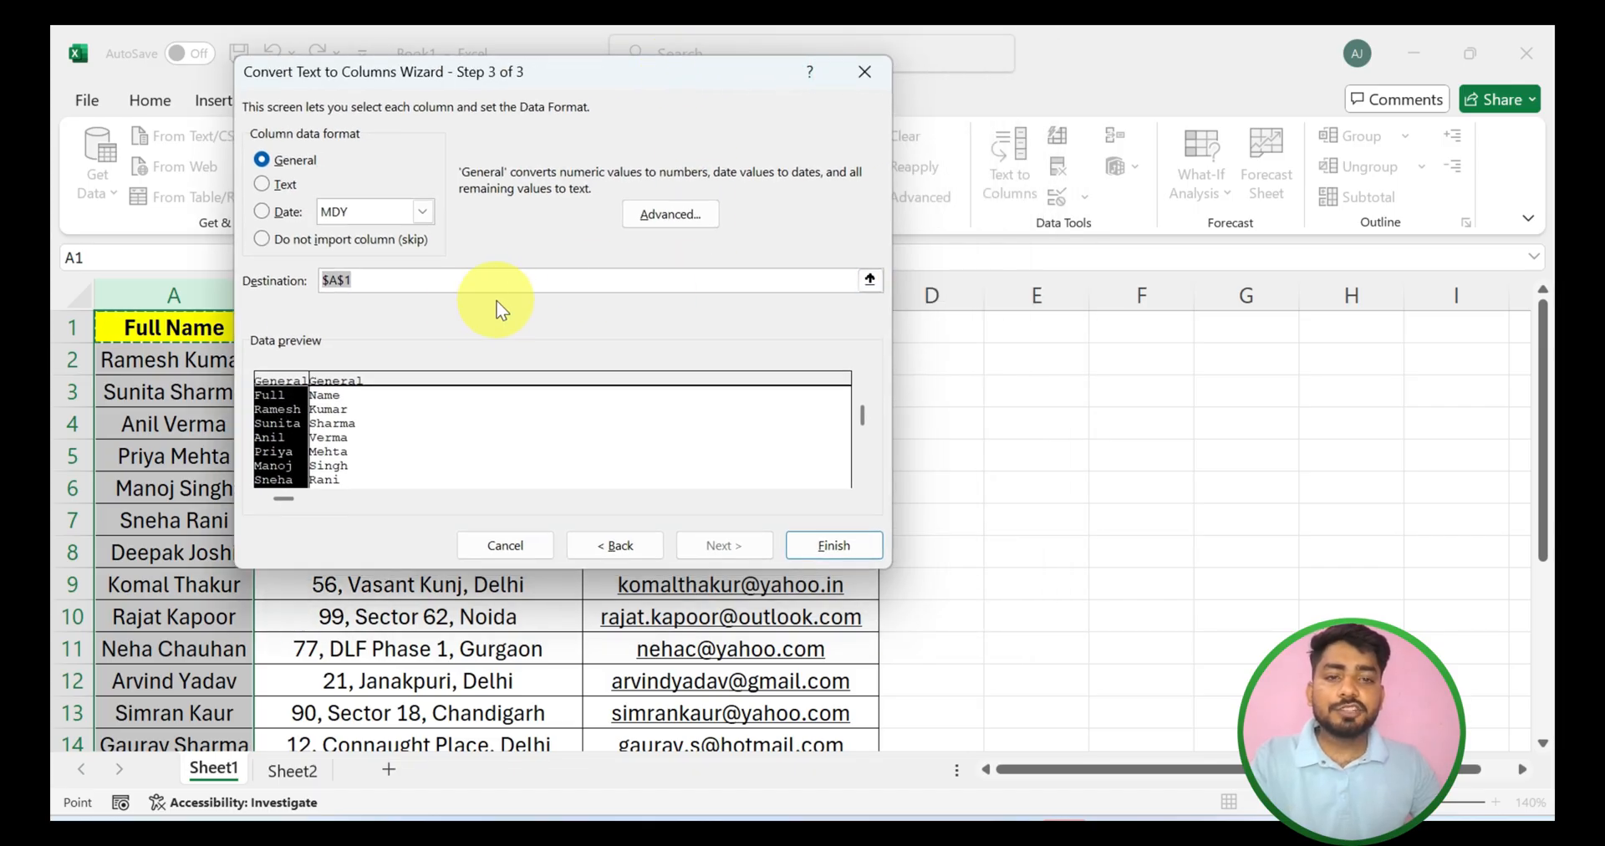
left_click(1037, 326)
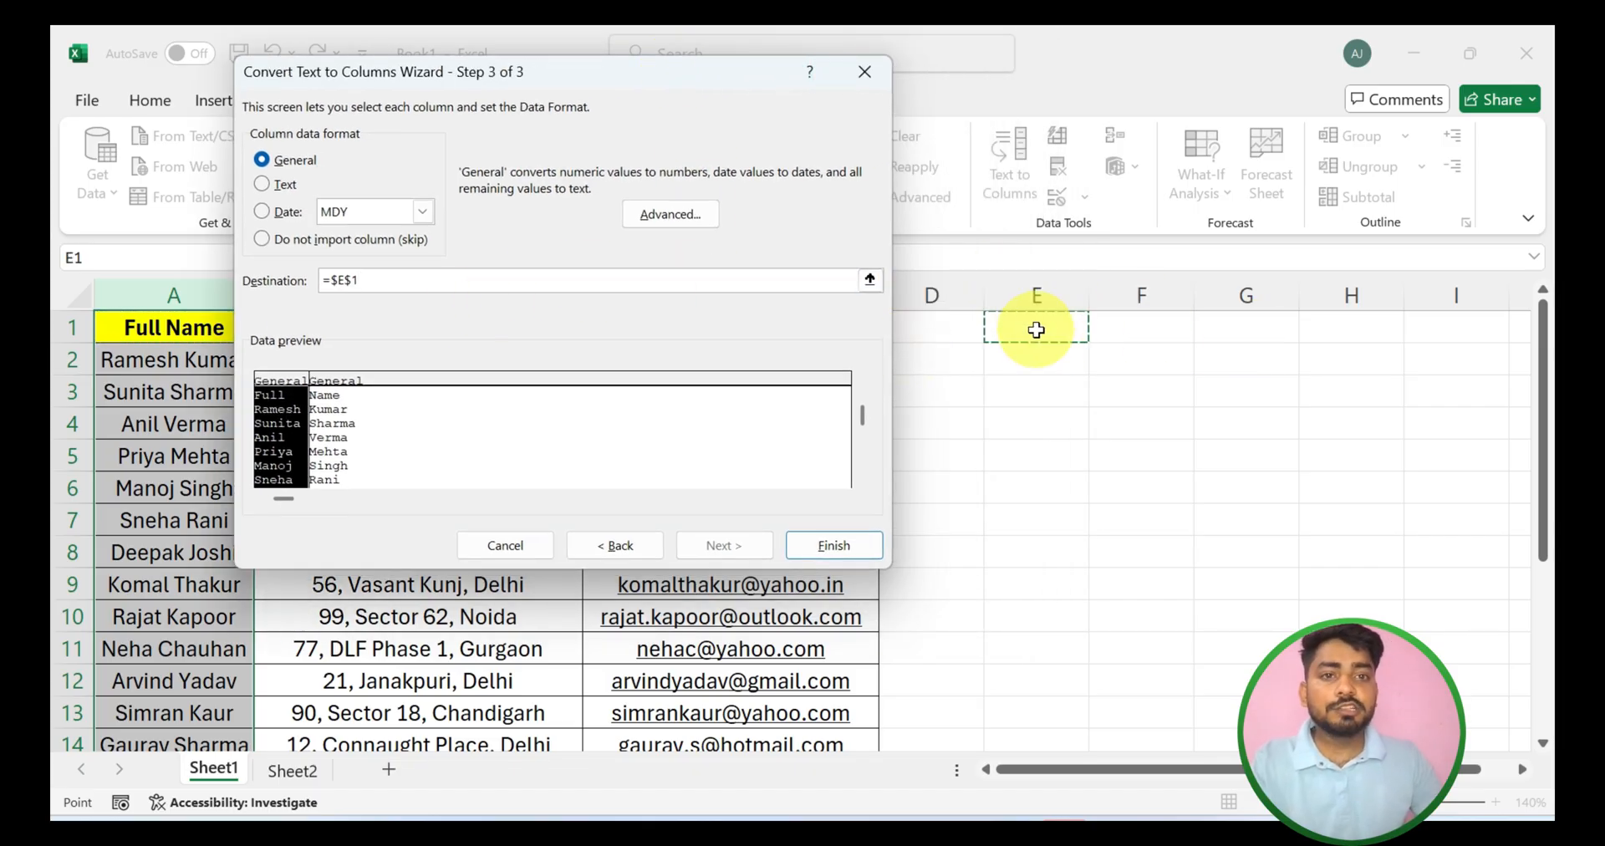
left_click(864, 540)
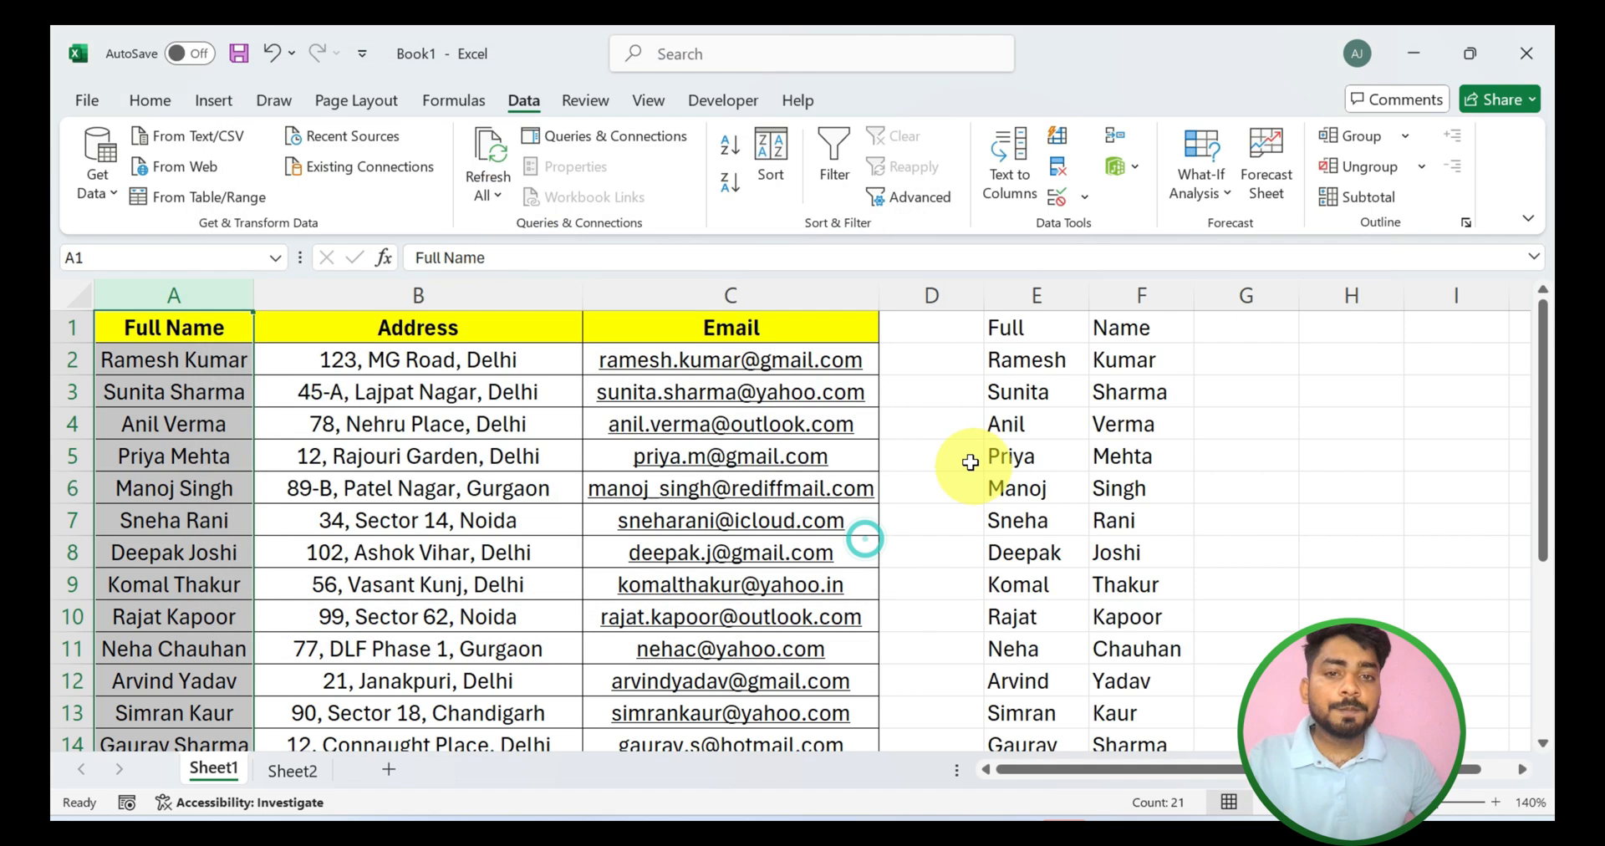
Look over the split names, and clear the contents of columns E and F
scroll(1120, 477, "down", 3)
scroll(1112, 477, "up", 3)
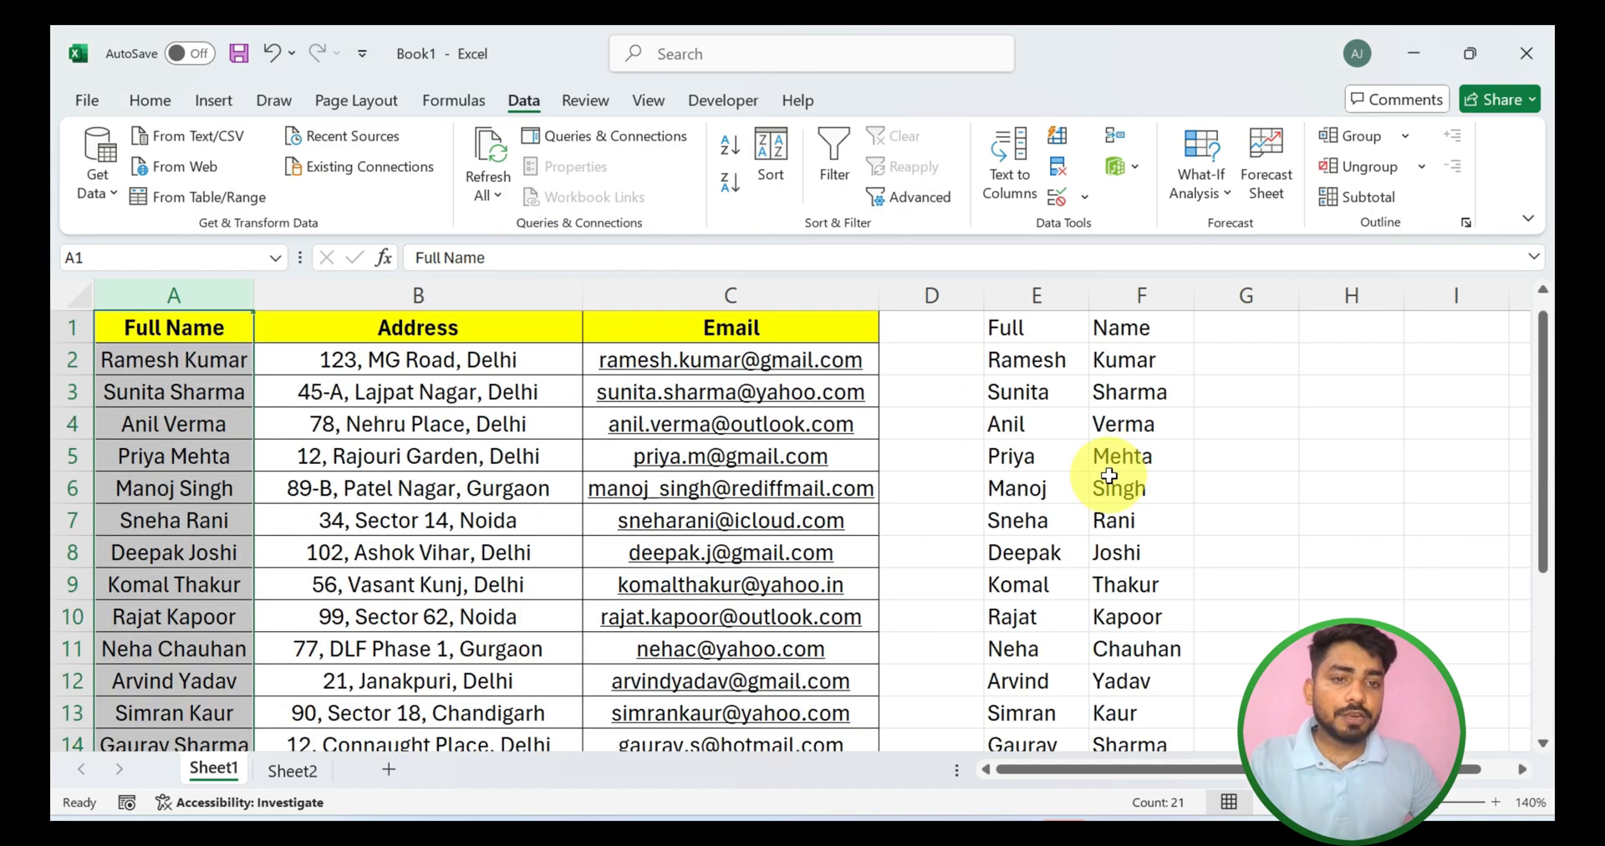
left_click_drag(1037, 295, 1132, 288)
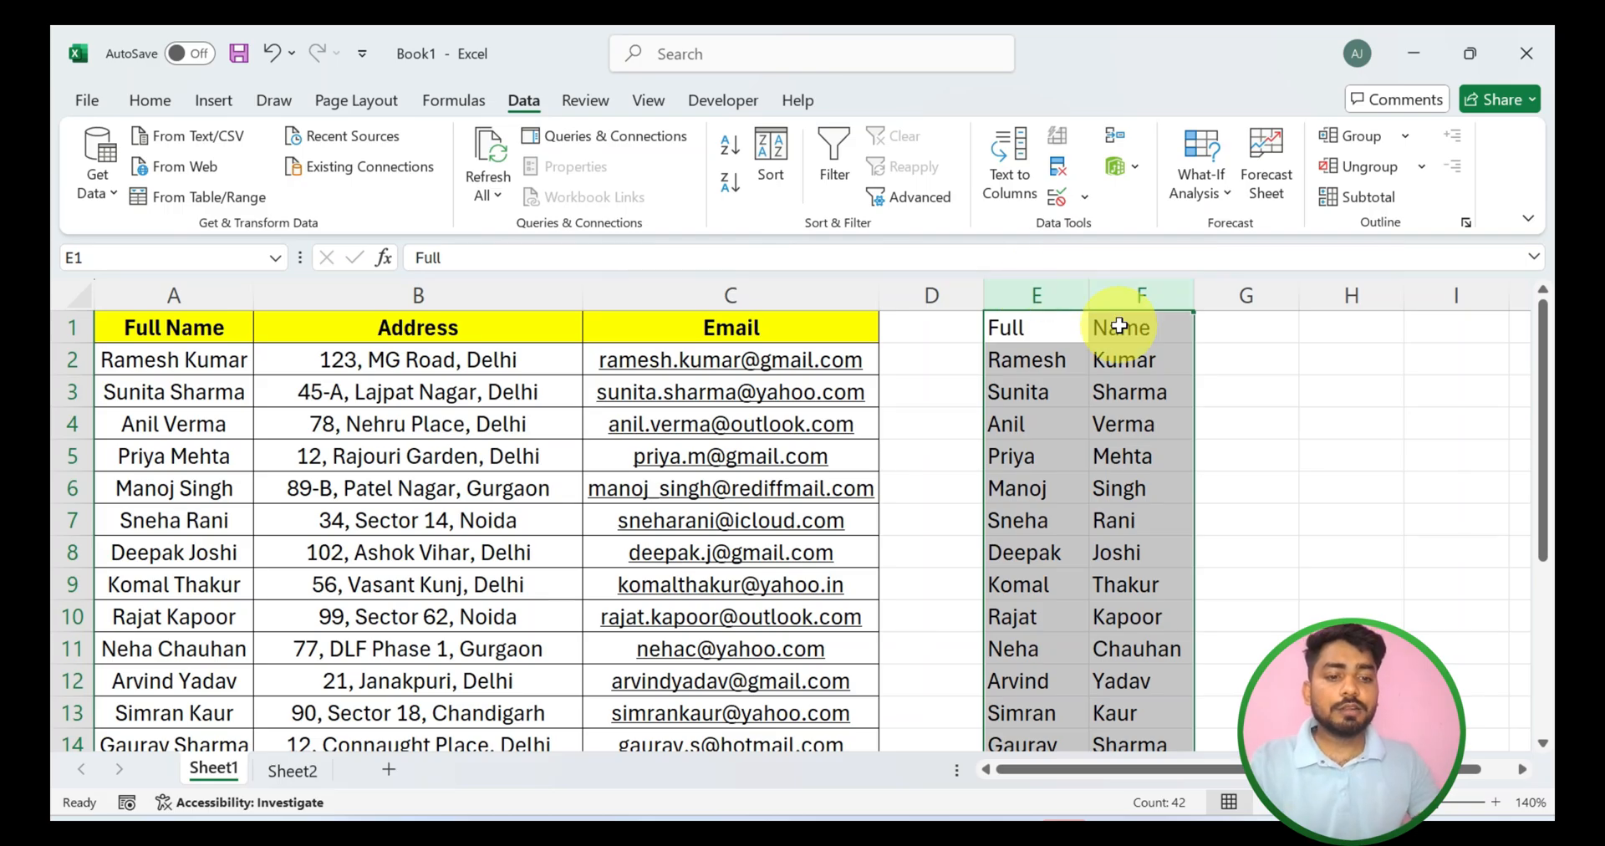
key("Delete")
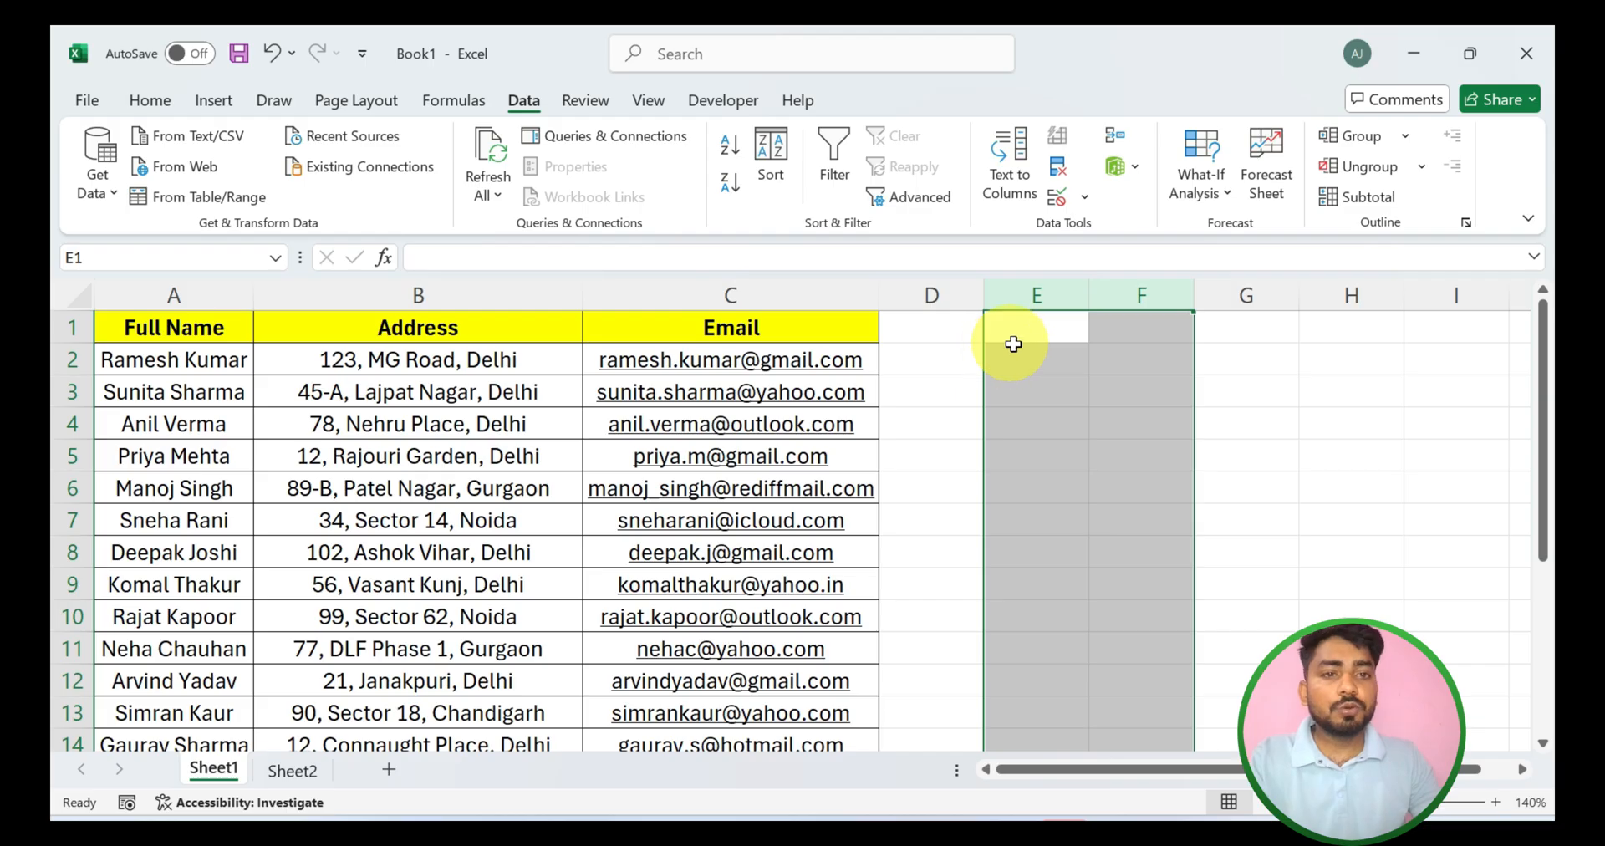
left_click(956, 353)
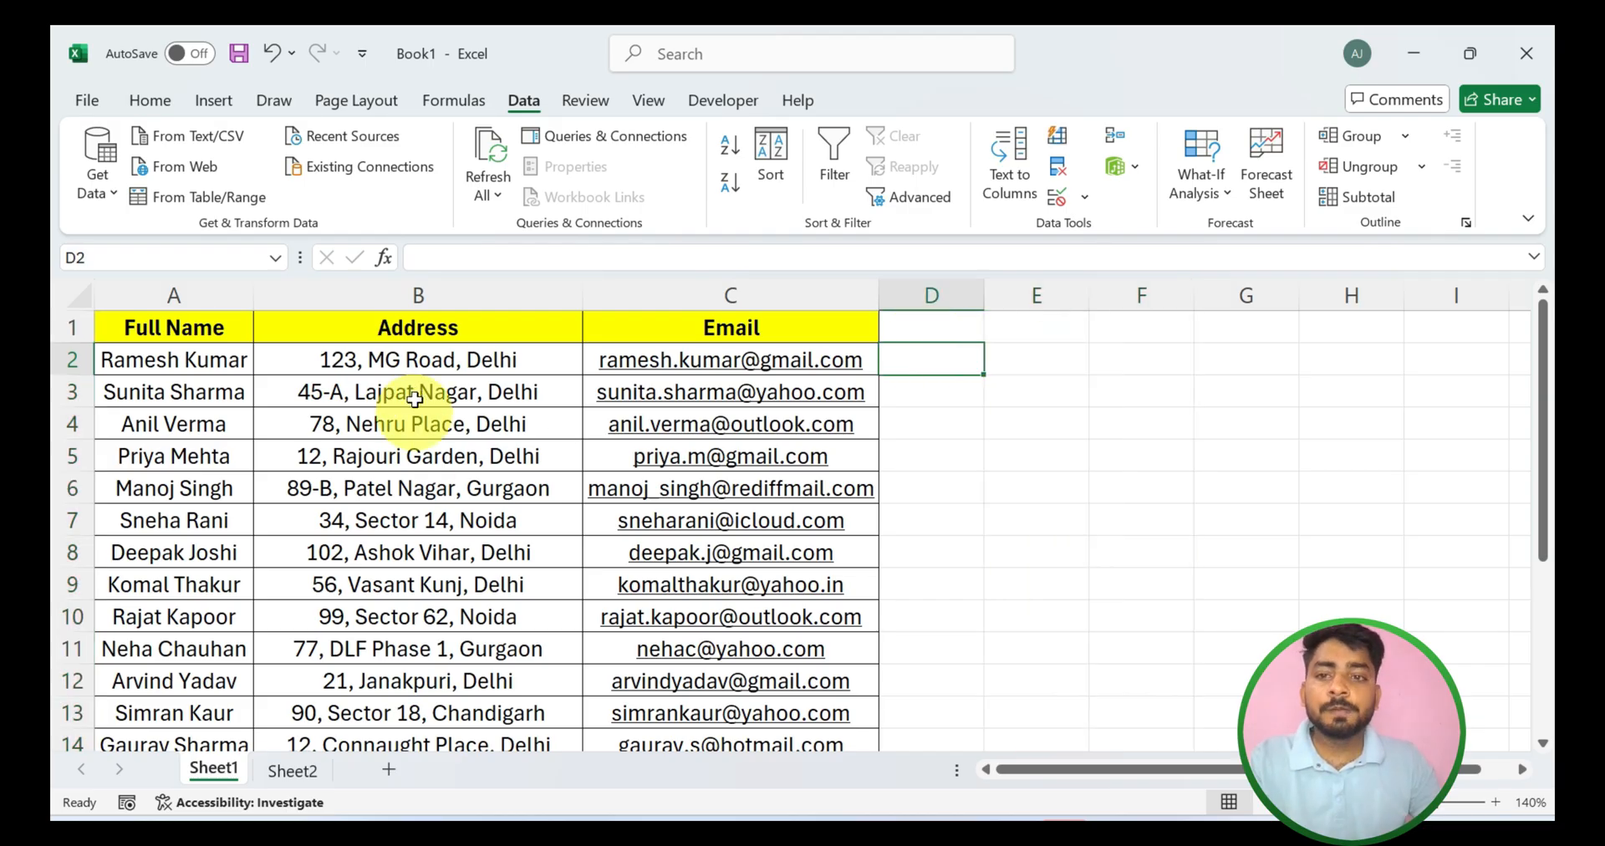
Check the address entries, and insert two blank columns between the Address and Email columns
left_click(483, 403)
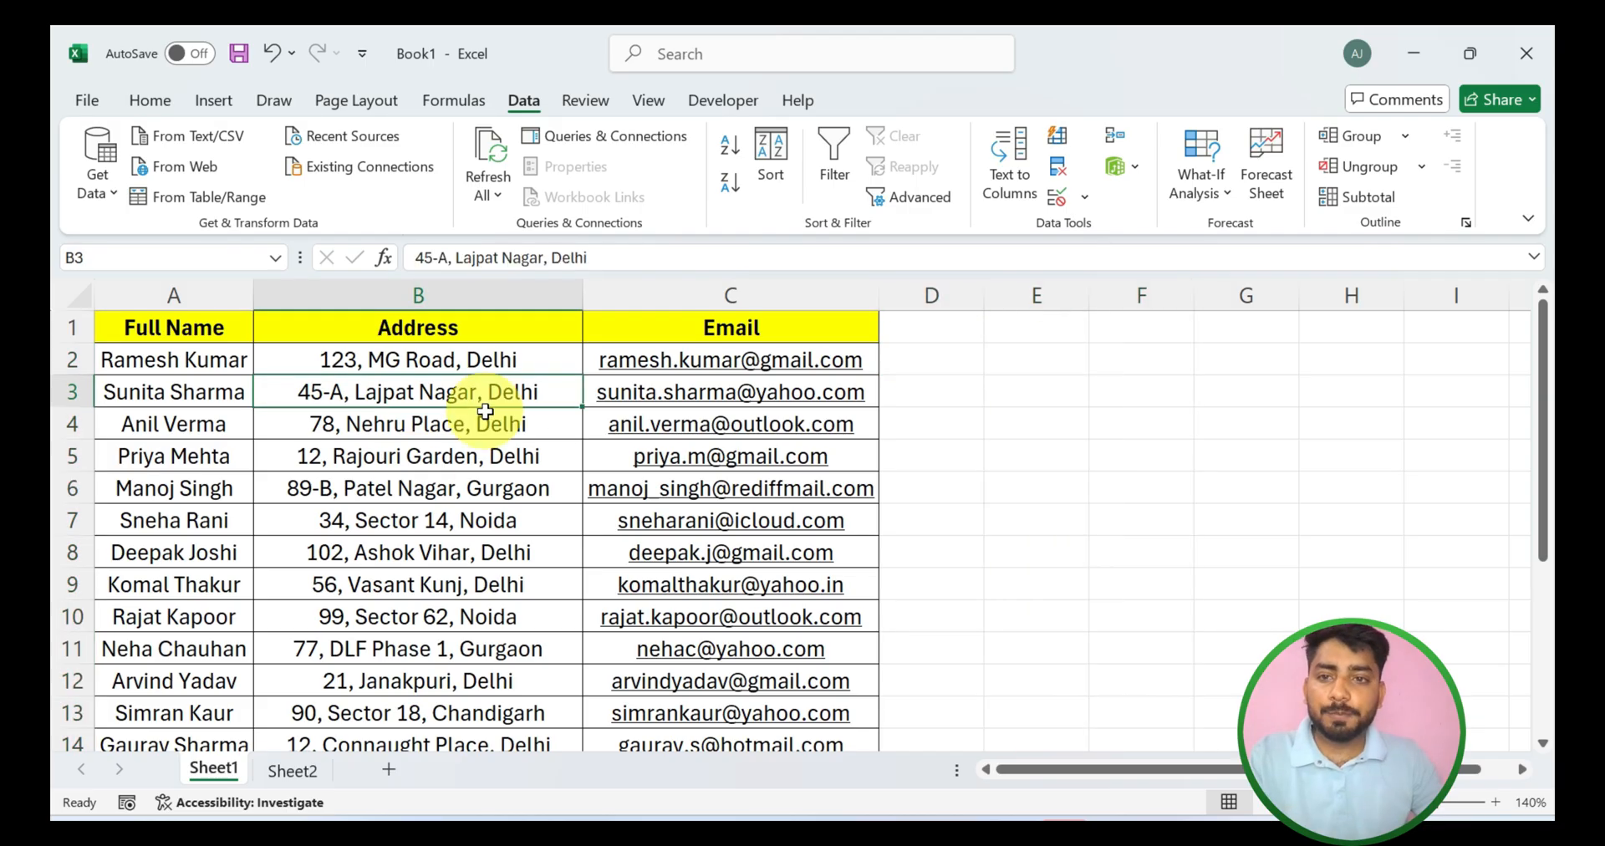
left_click(433, 335)
left_click(437, 298)
left_click(436, 359)
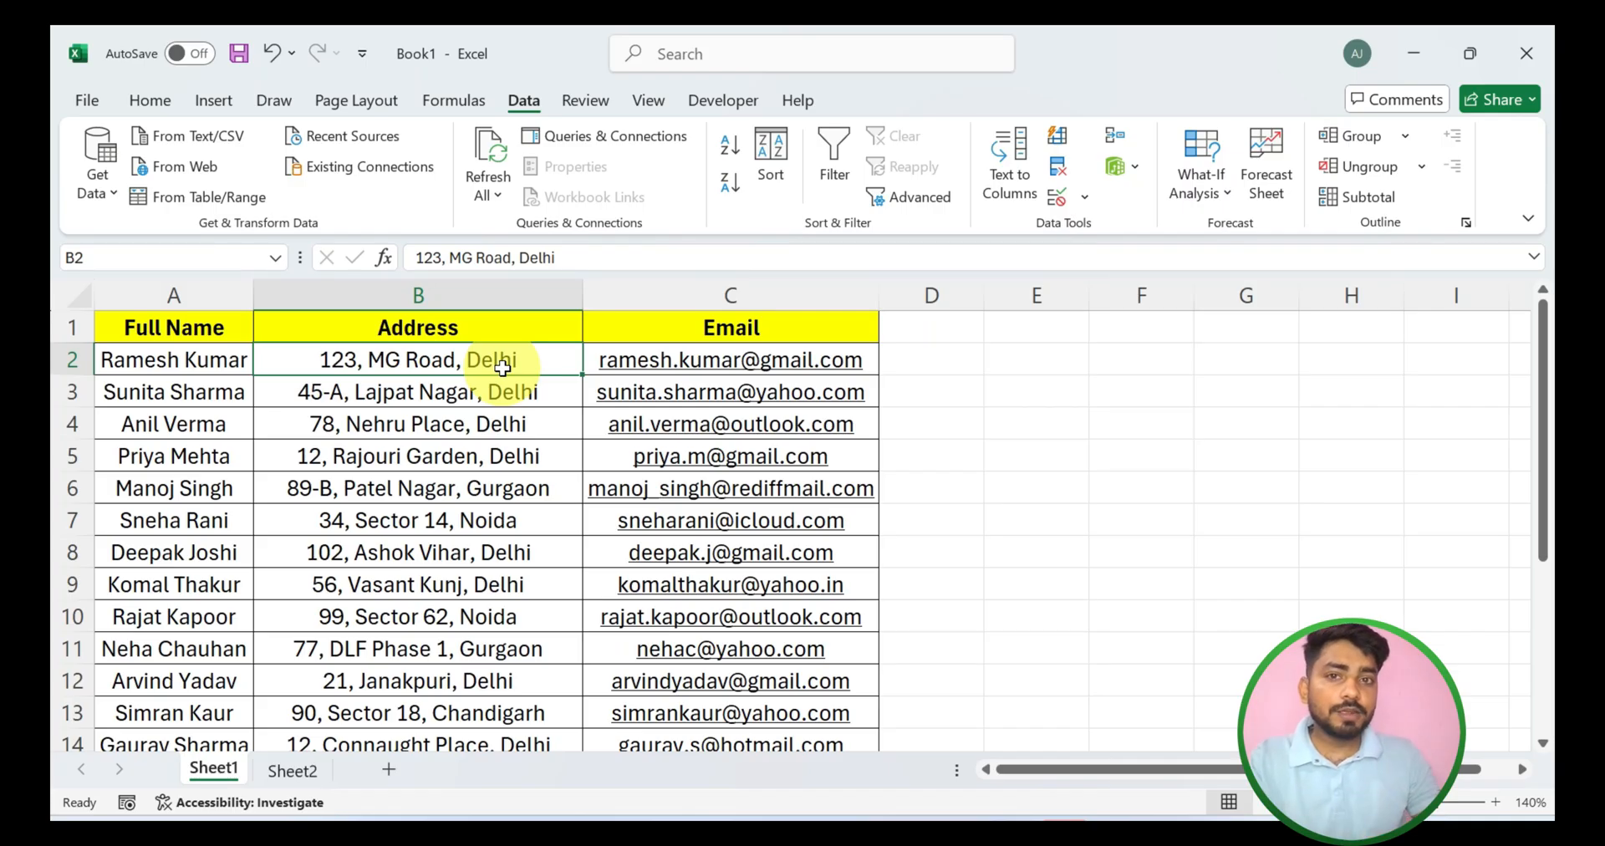
left_click(668, 298)
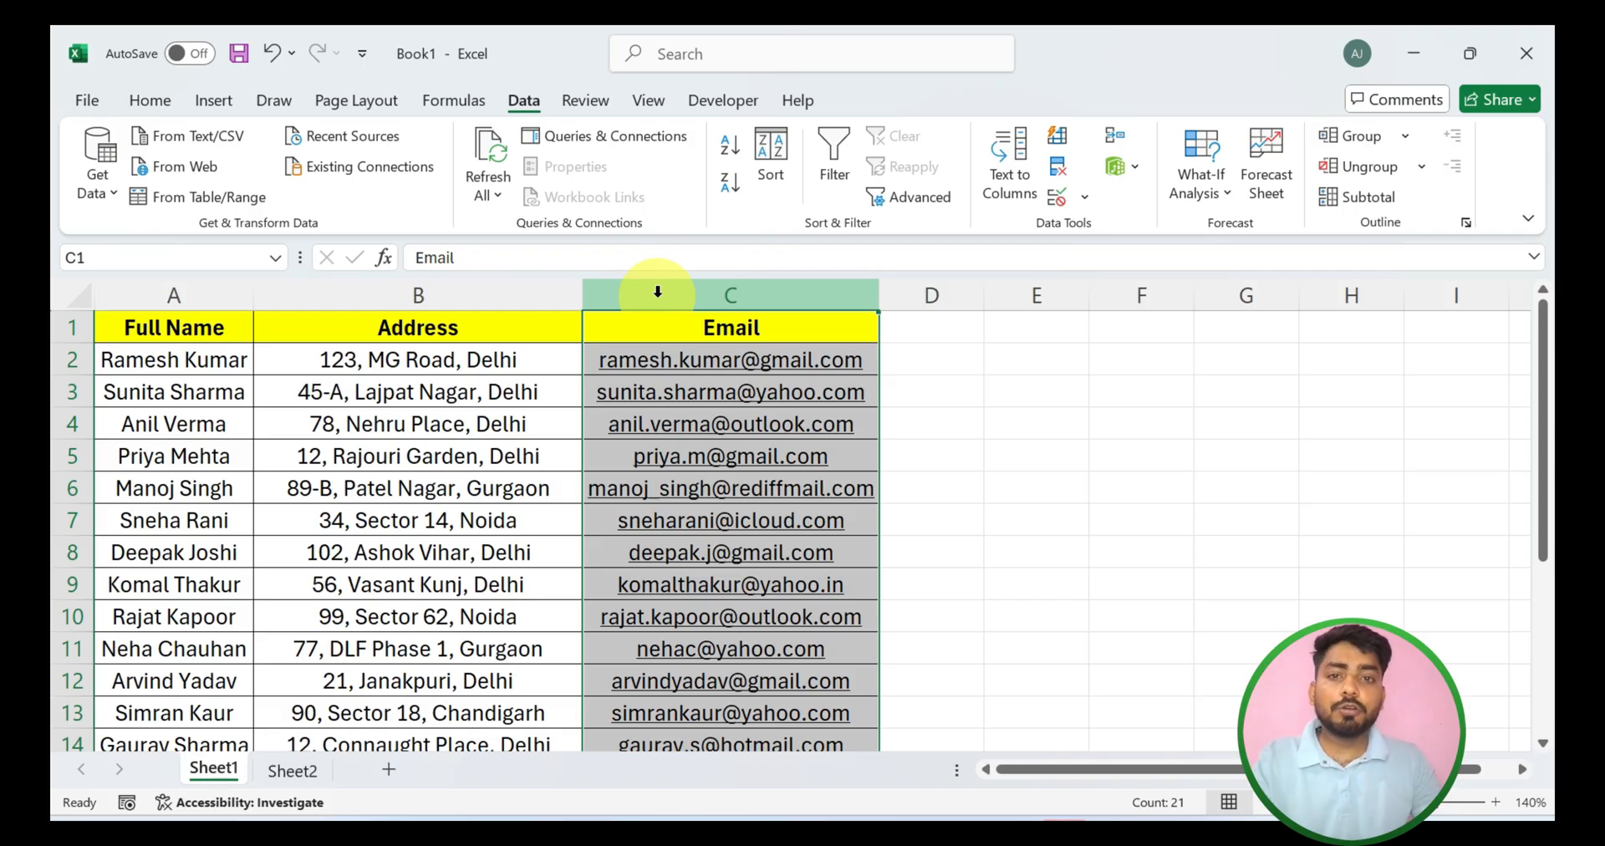
key("ctrl+shift+plus")
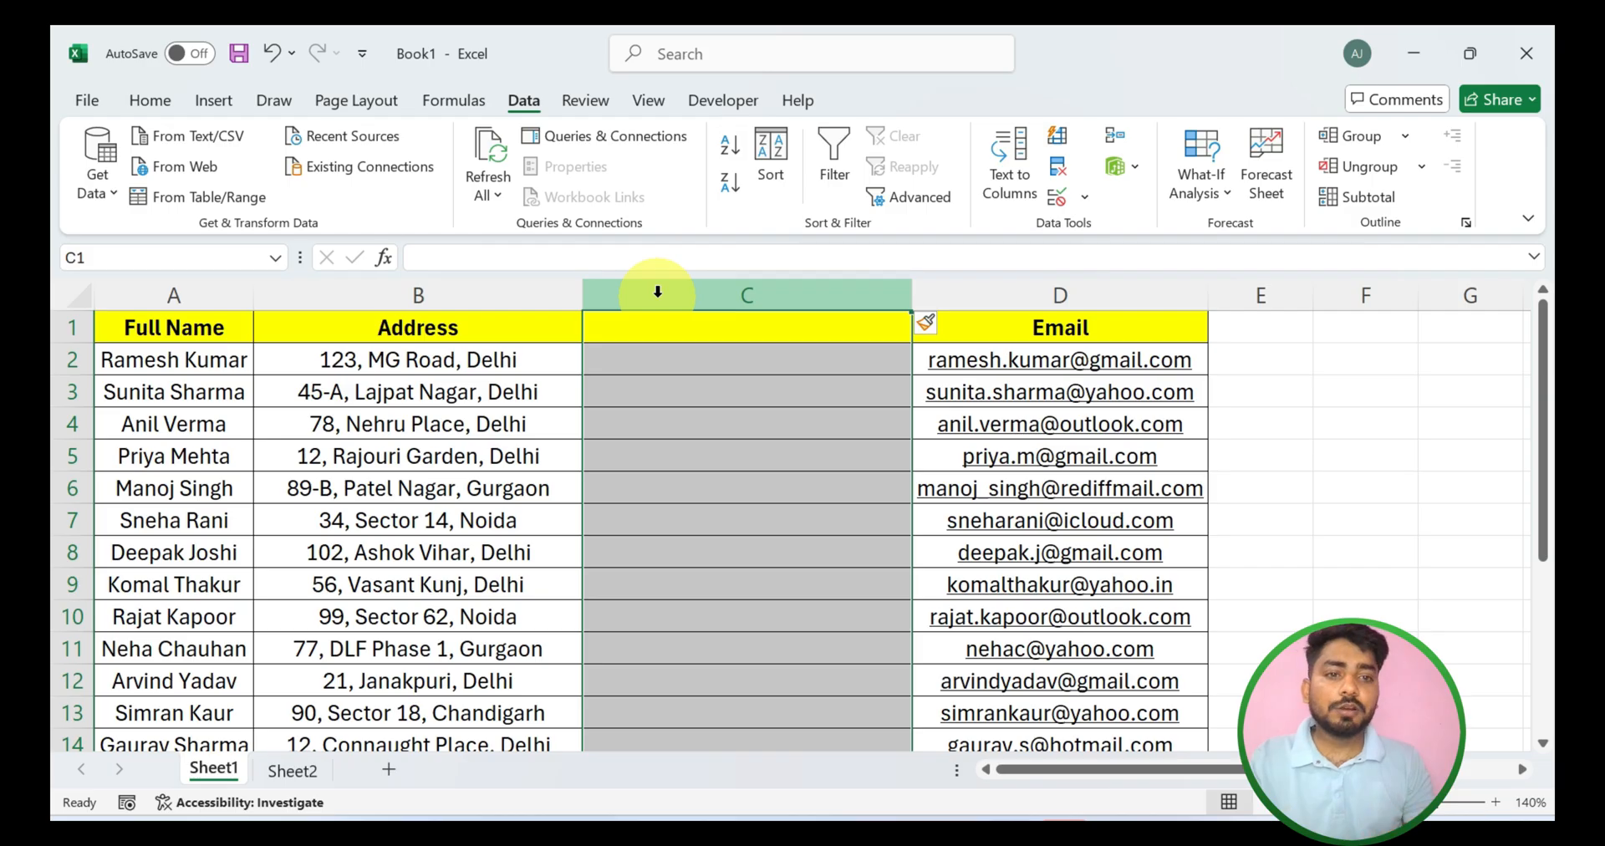
key("ctrl+shift+plus")
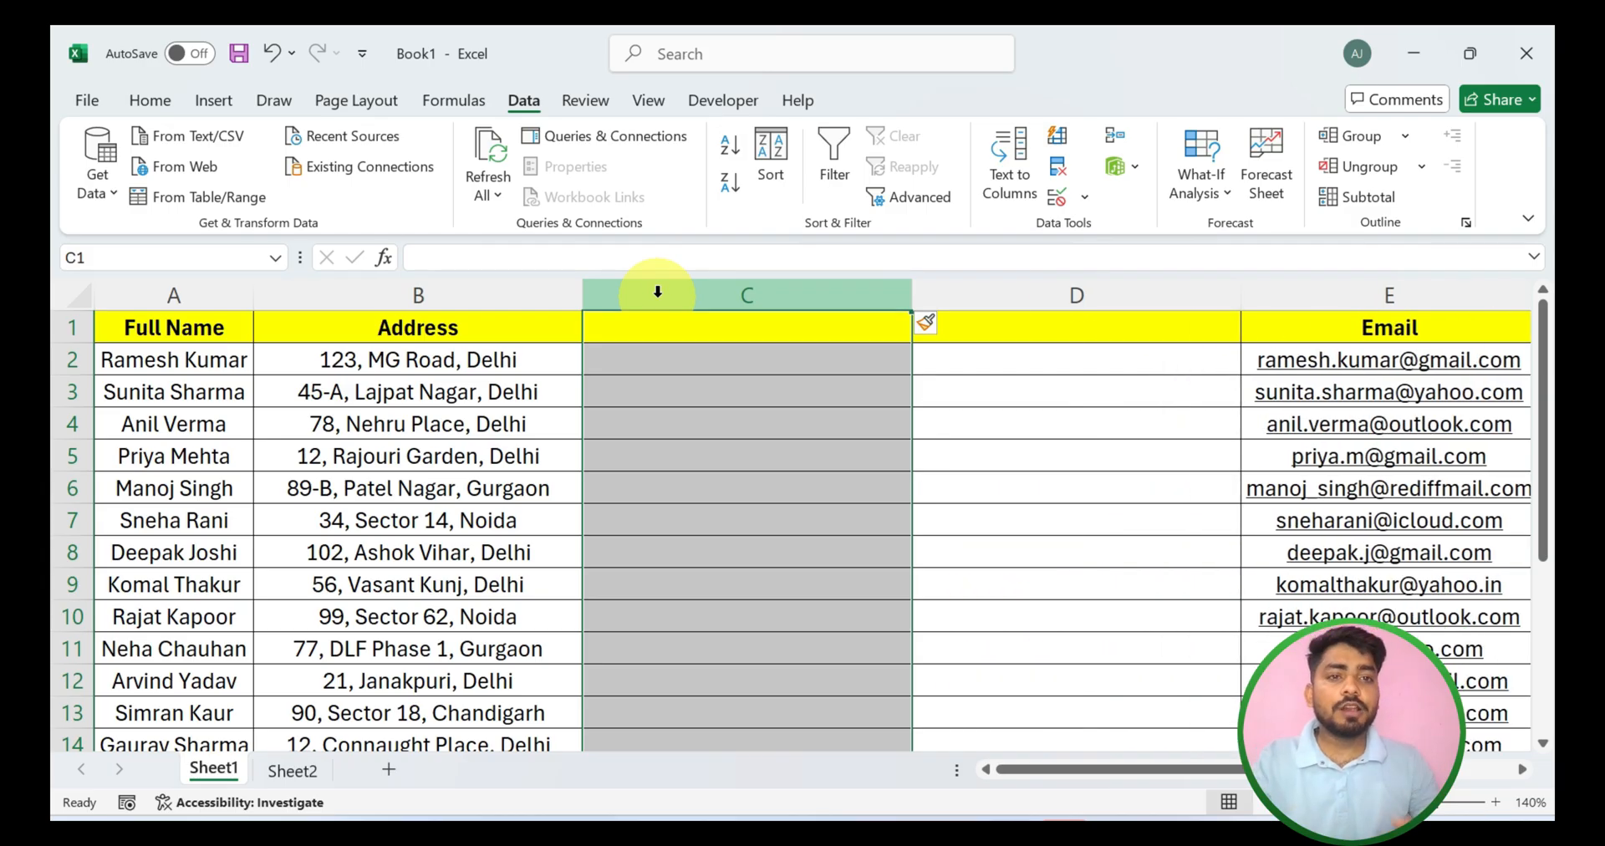
Narrow the two new blank columns C and D to about two thirds of their width
left_click_drag(909, 293, 798, 301)
left_click_drag(1128, 295, 1014, 304)
left_click(763, 393)
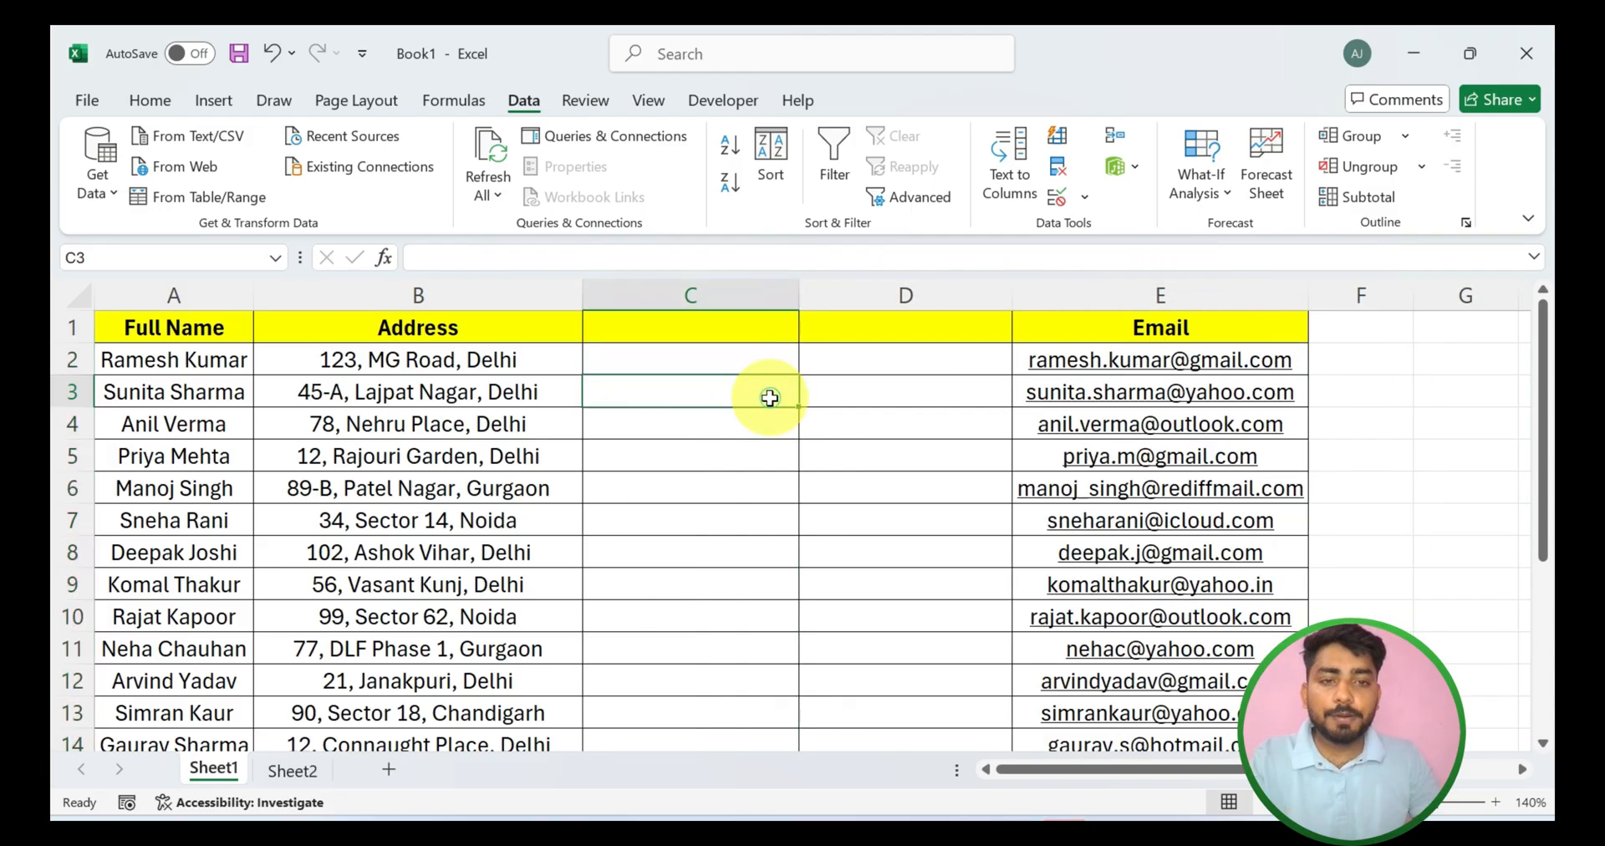
Split the Address column with Text to Columns, Delimited by Comma instead of Space, with the output at $B$1 replacing existing data
left_click(468, 291)
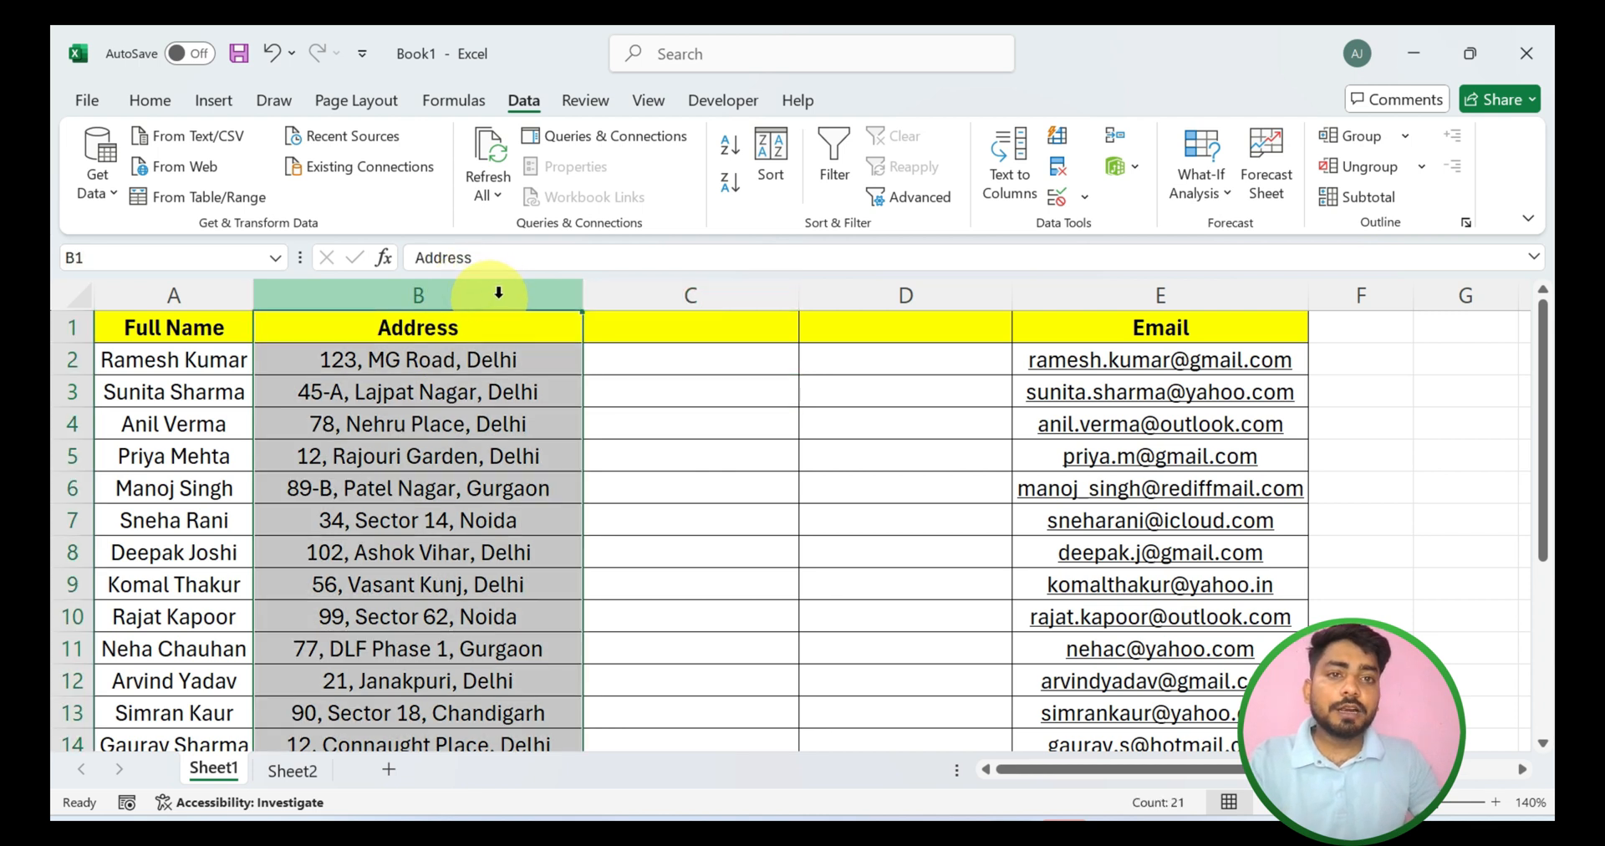
left_click(1005, 178)
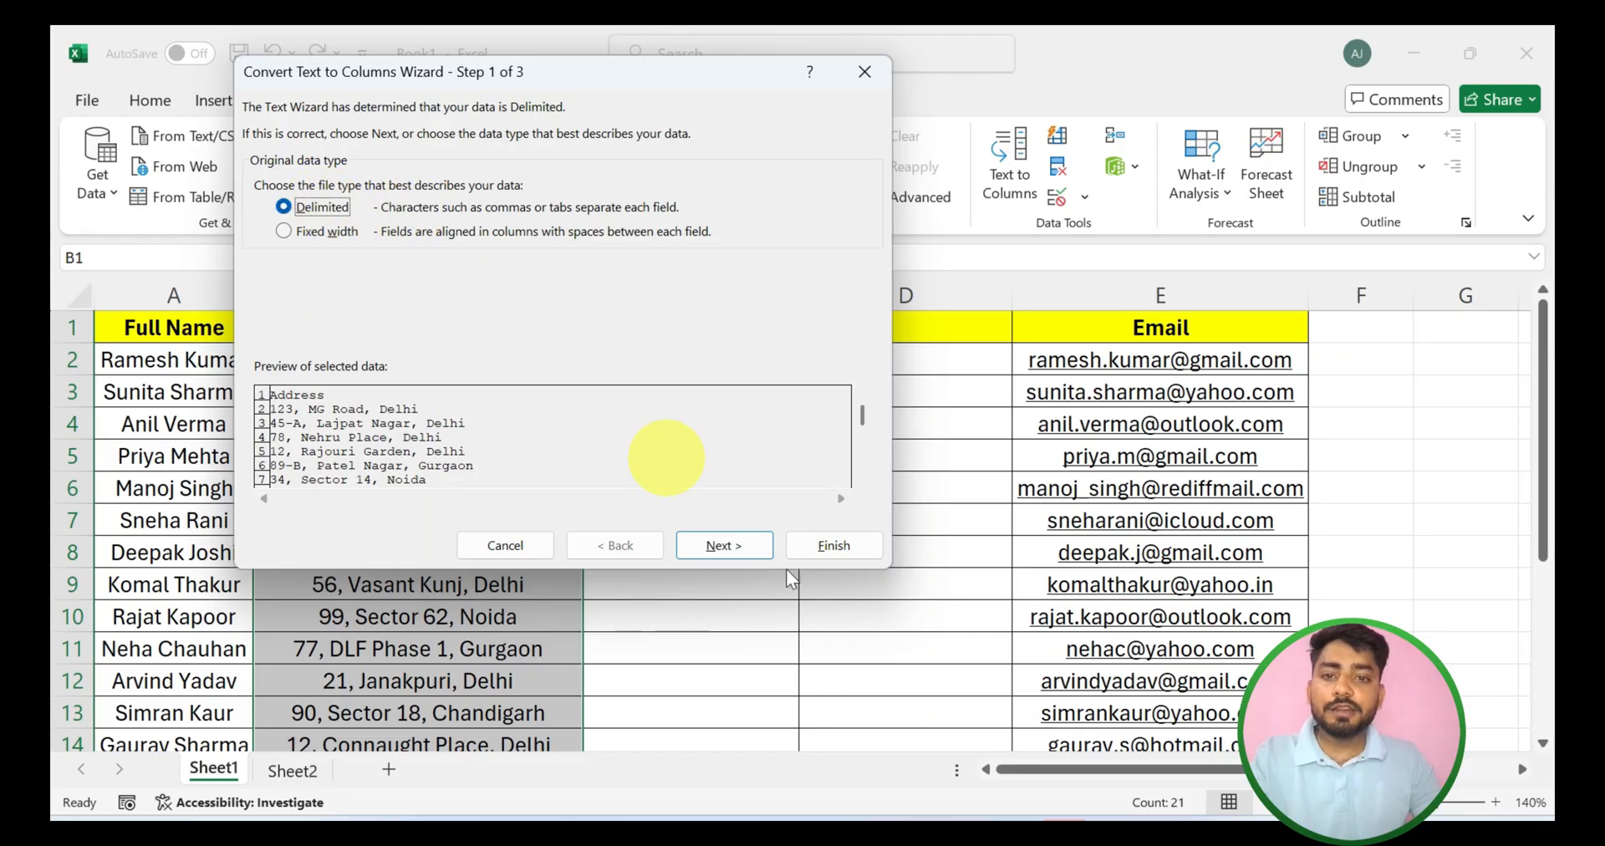
left_click(730, 544)
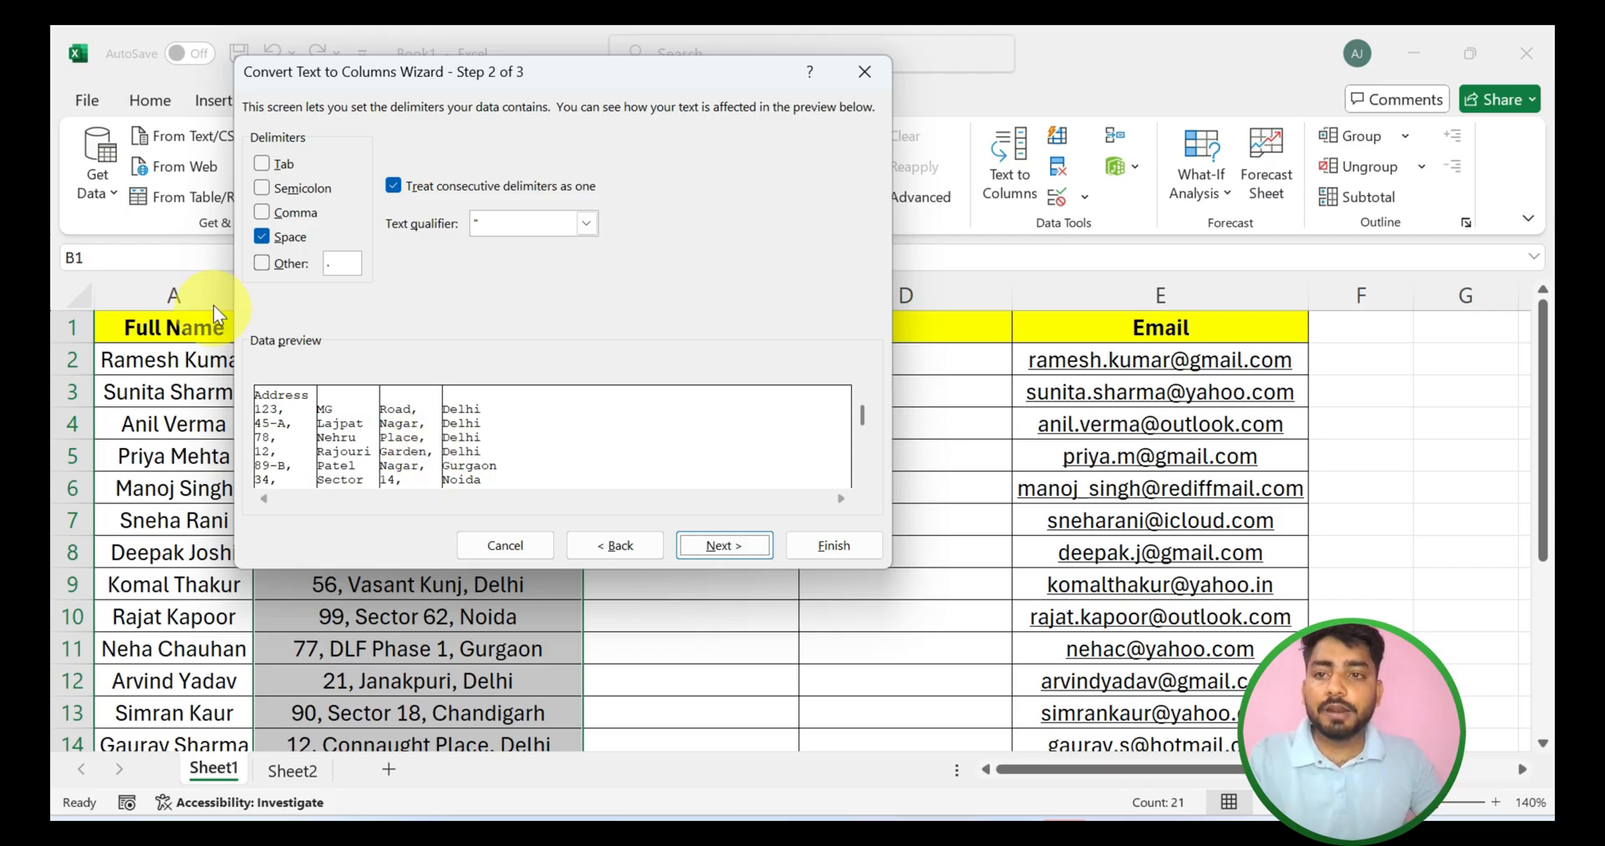
left_click(261, 236)
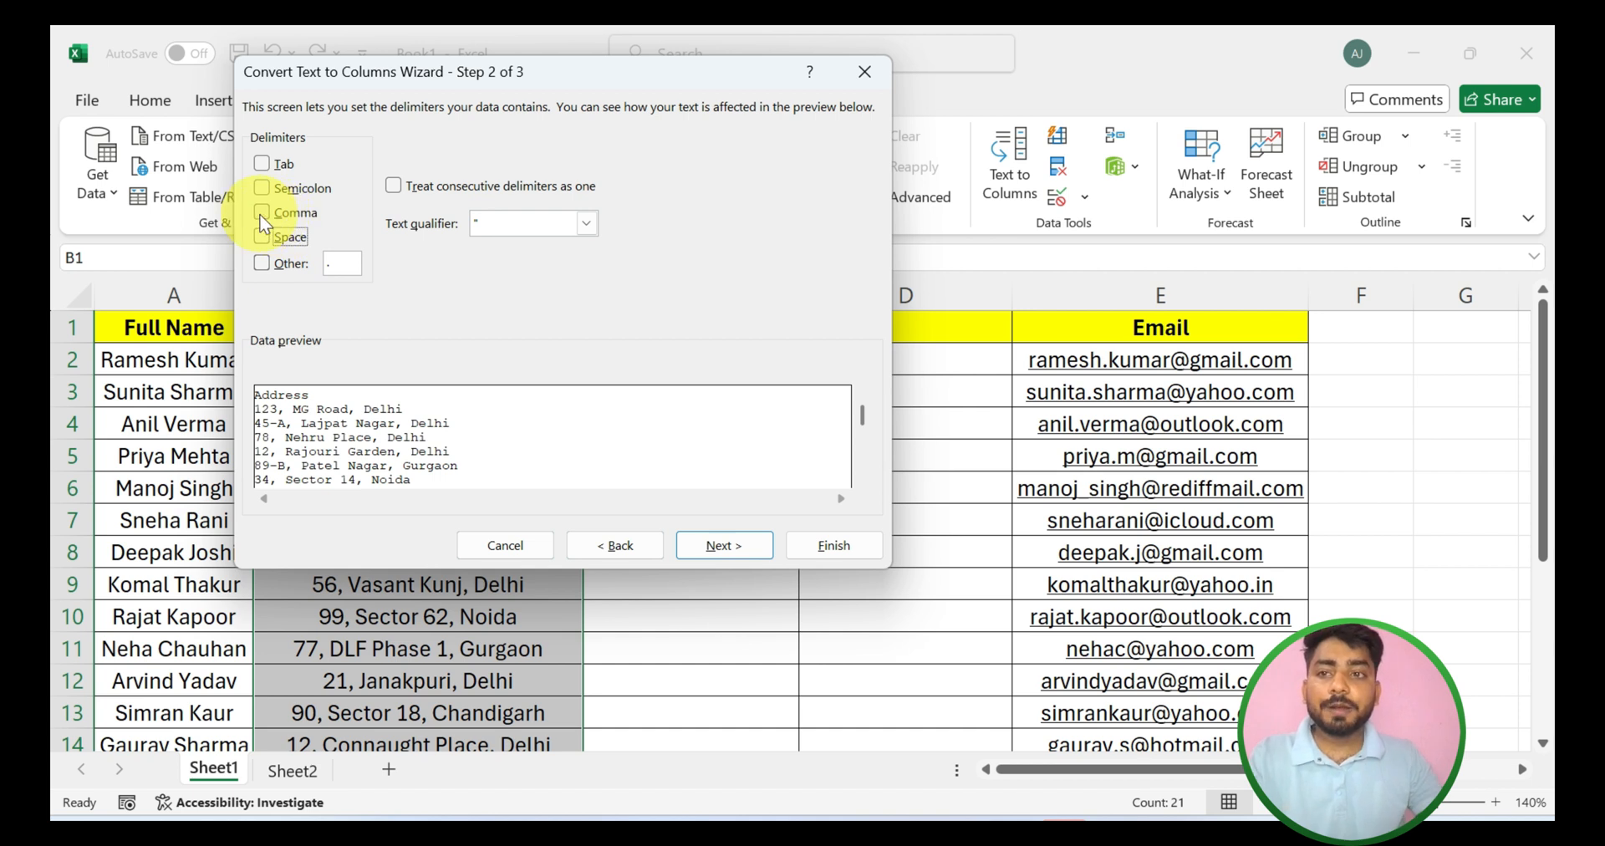
left_click(261, 213)
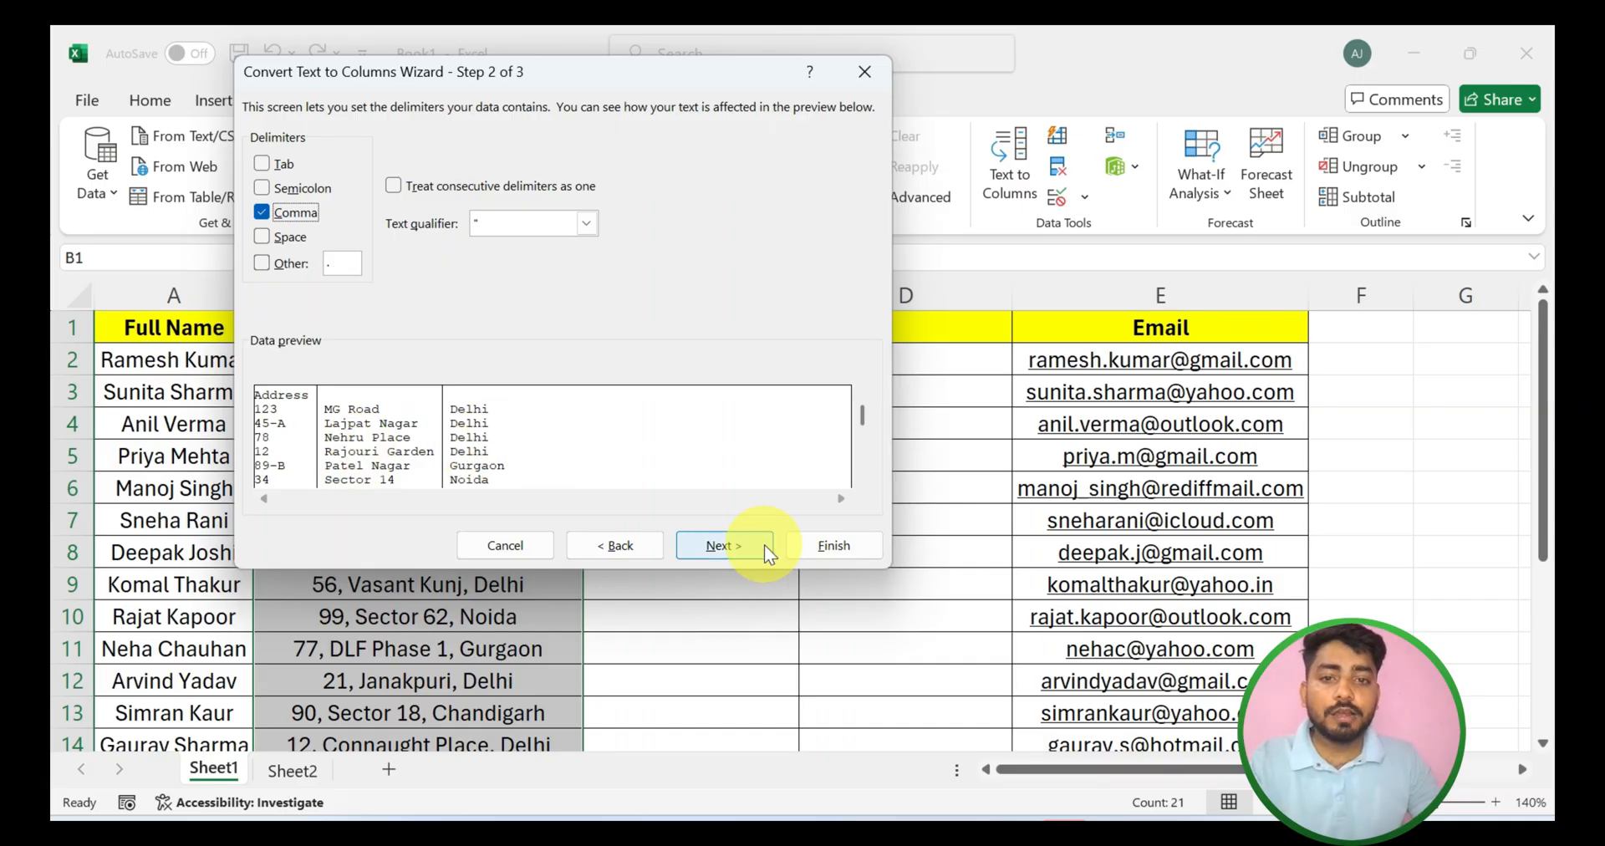
left_click(741, 545)
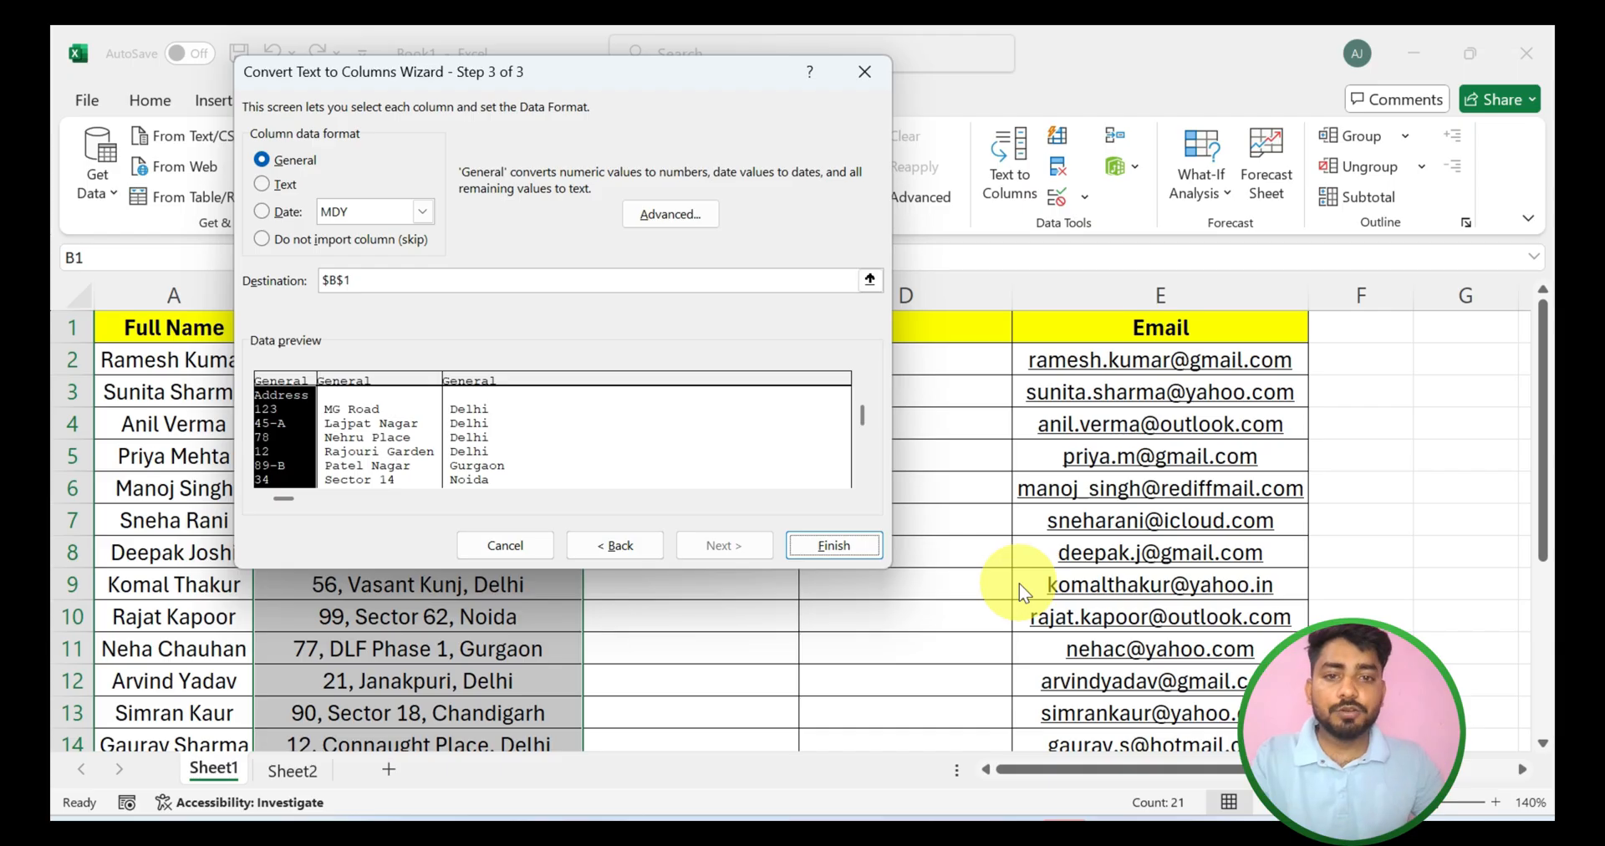
left_click(824, 545)
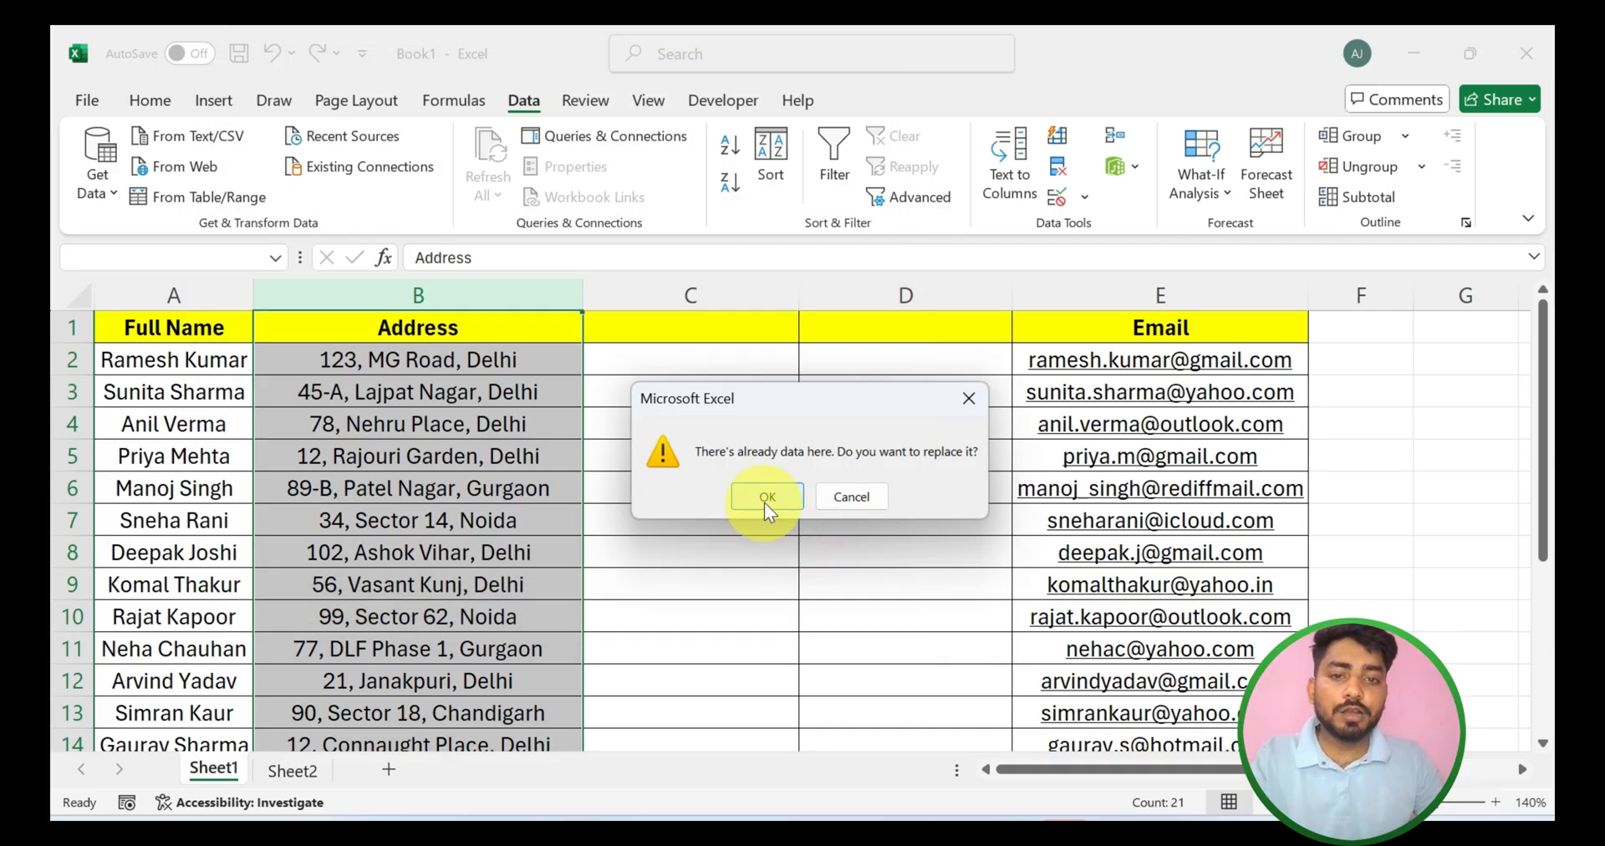
left_click(770, 497)
Look over the split address parts in columns B to D down to the last row, and check the Email column
left_click(744, 481)
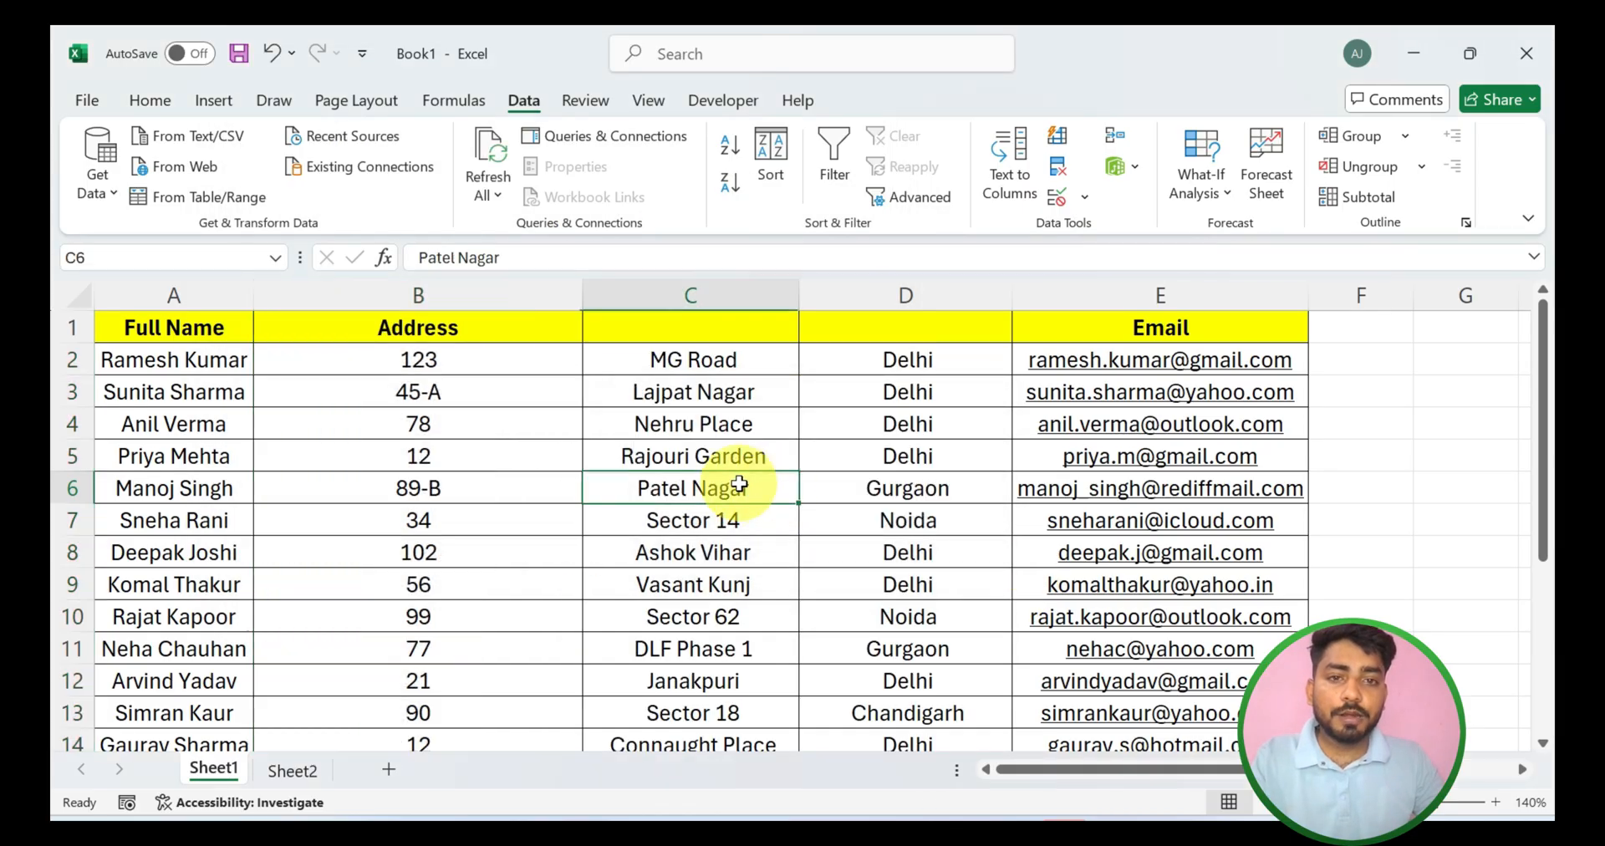
scroll(740, 478, "down", 5)
scroll(735, 476, "up", 5)
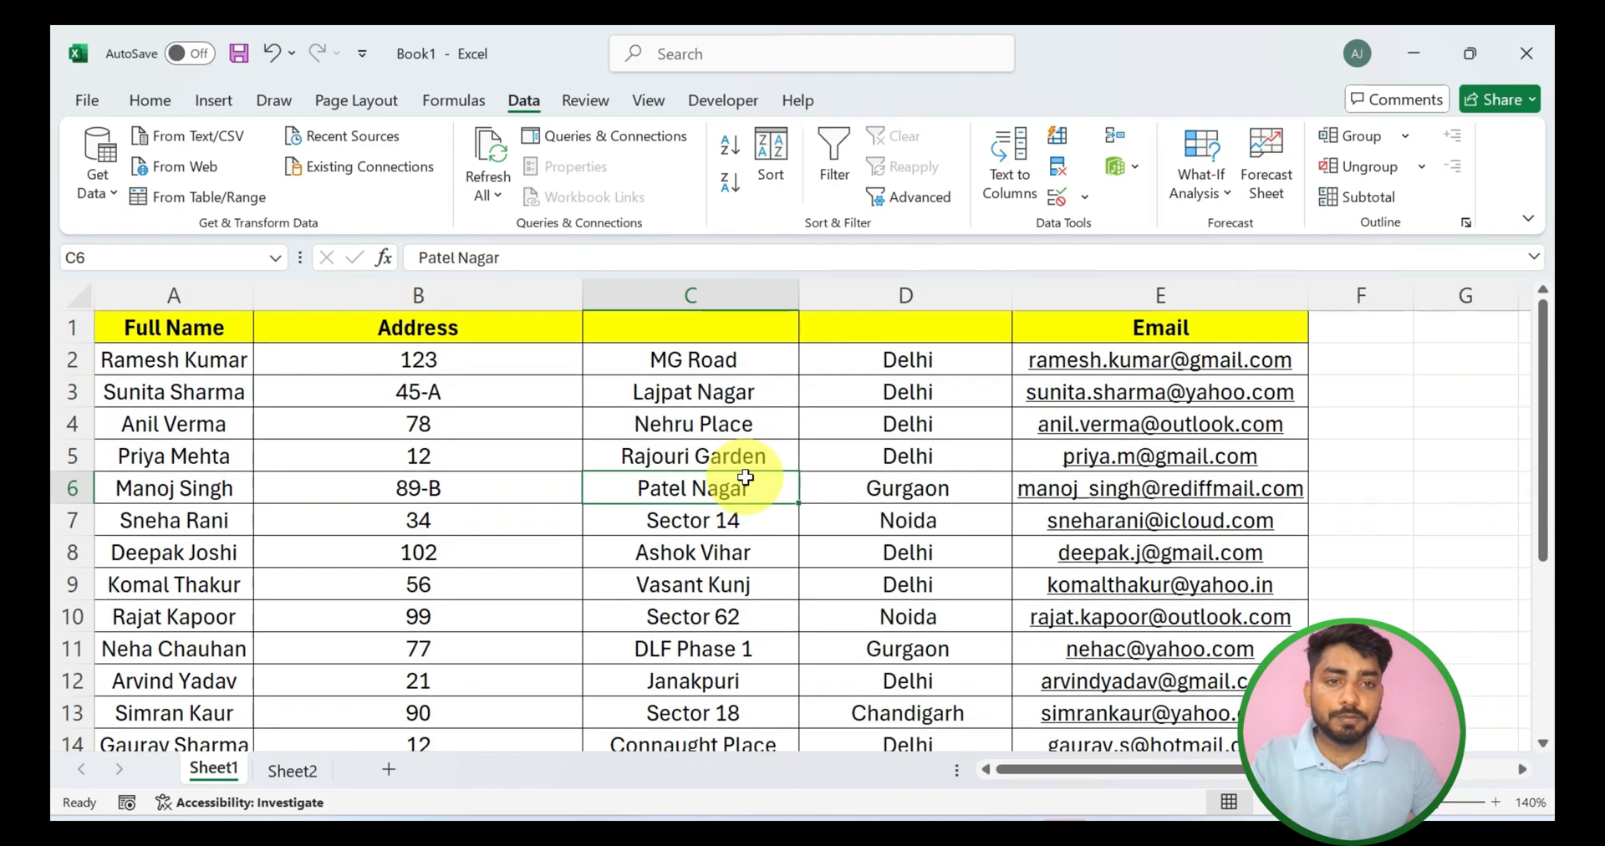
scroll(783, 435, "down", 4)
scroll(783, 434, "up", 4)
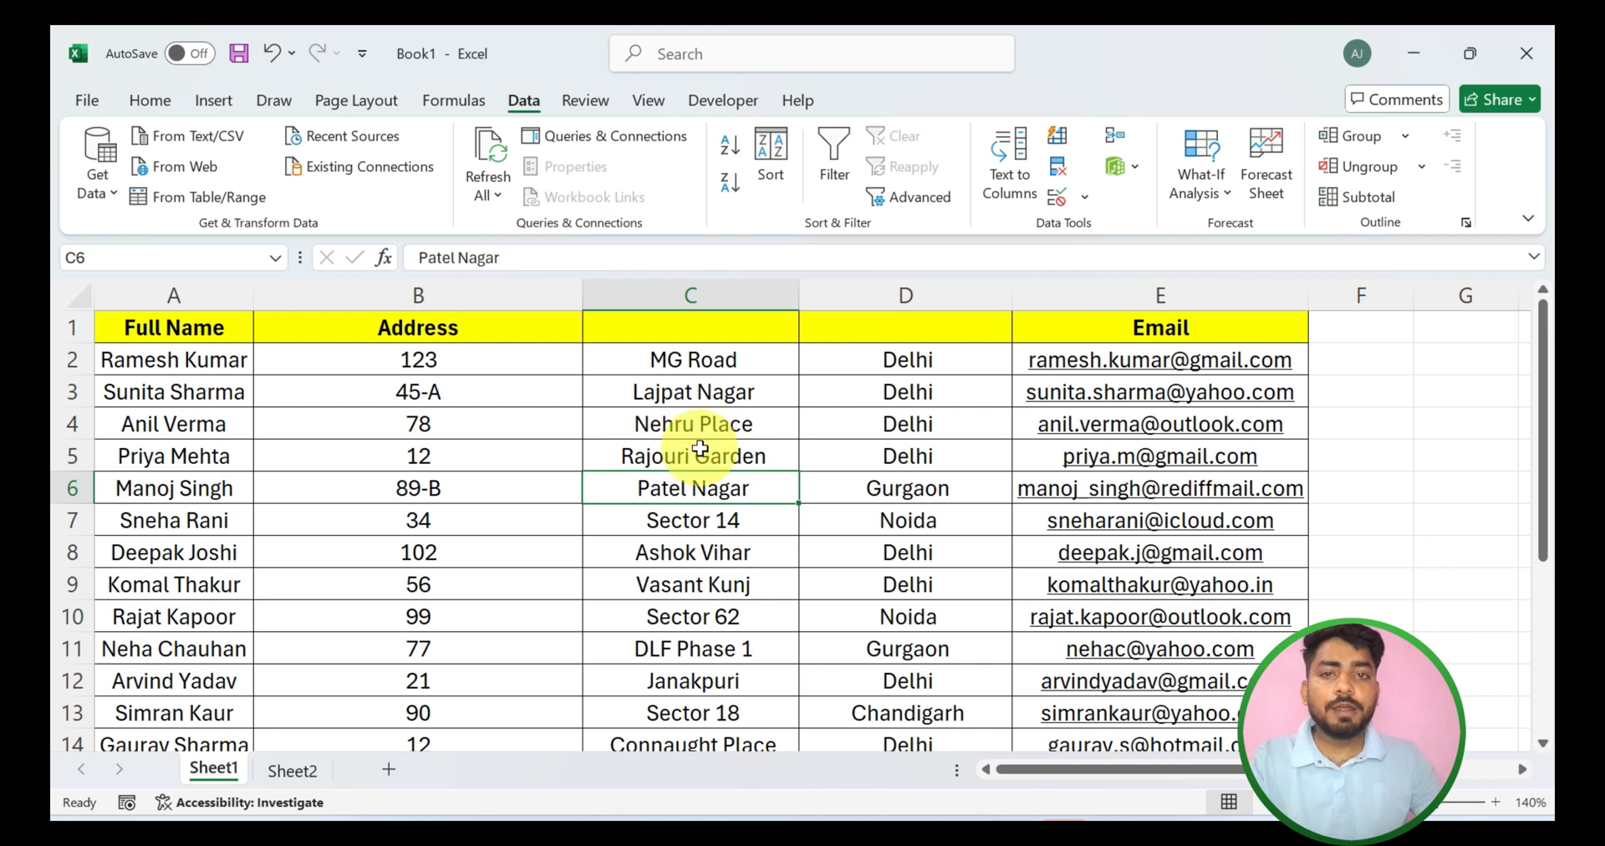
left_click(901, 432)
scroll(901, 432, "down", 5)
scroll(905, 428, "up", 5)
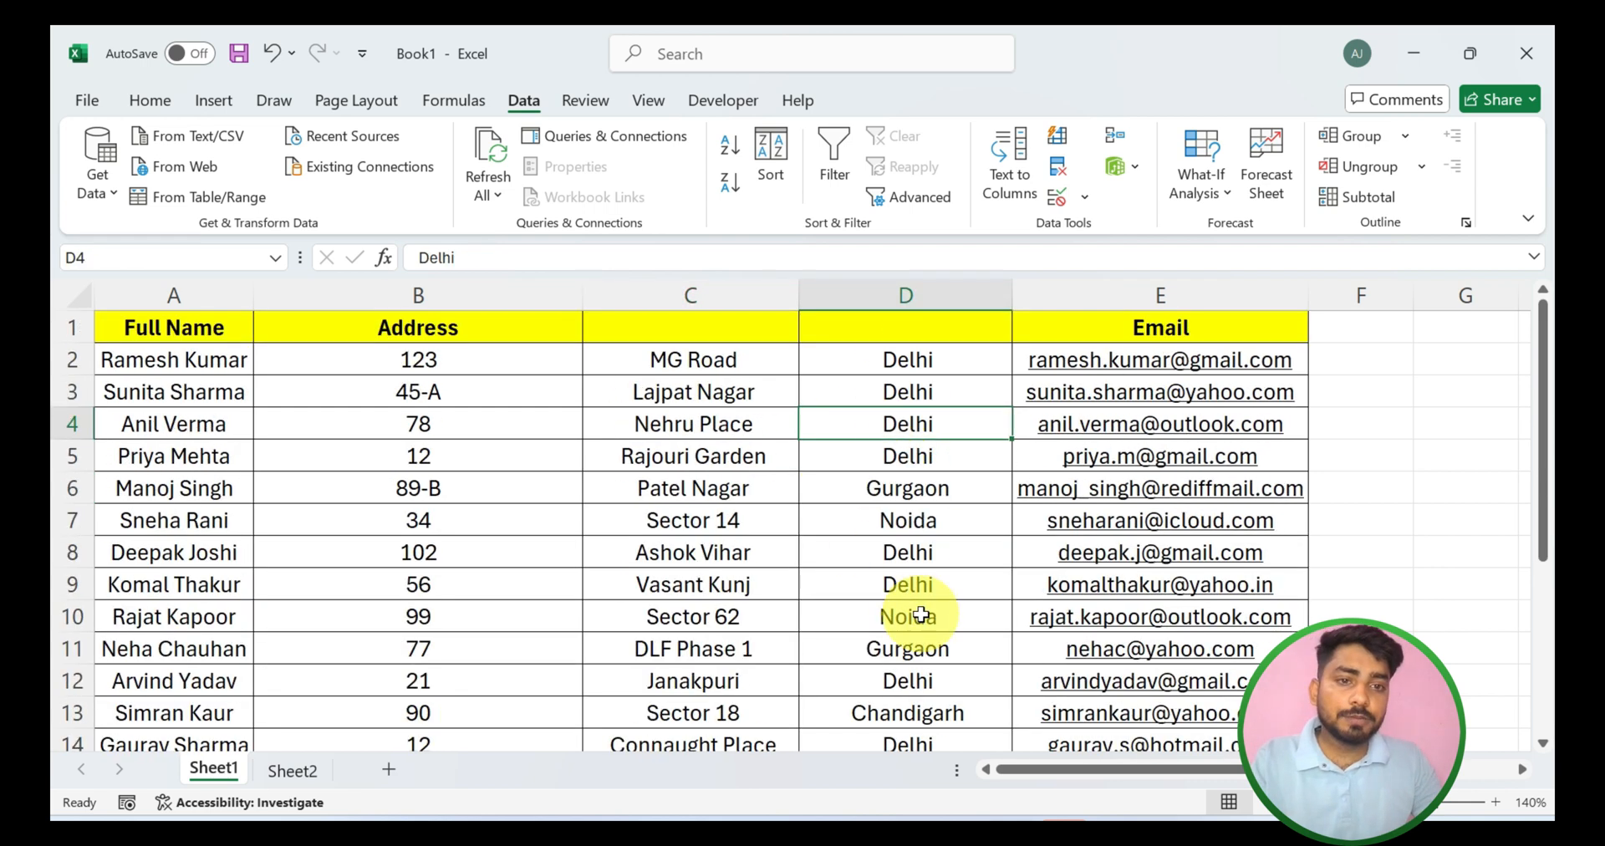
scroll(920, 613, "down", 3)
scroll(917, 616, "up", 3)
scroll(918, 585, "down", 1)
scroll(918, 584, "up", 1)
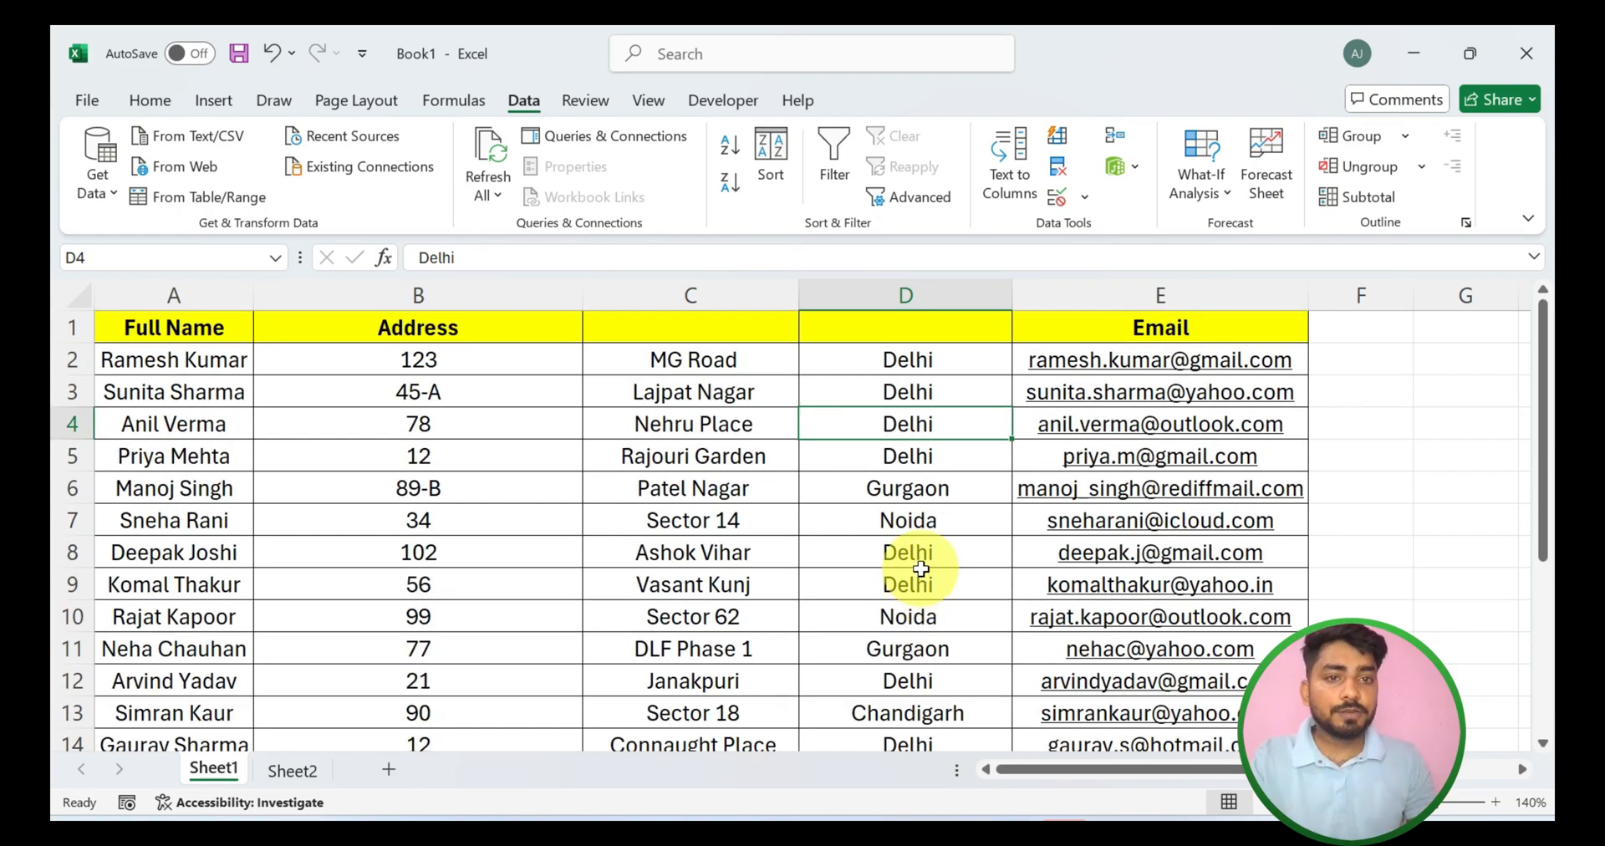
left_click(1269, 301)
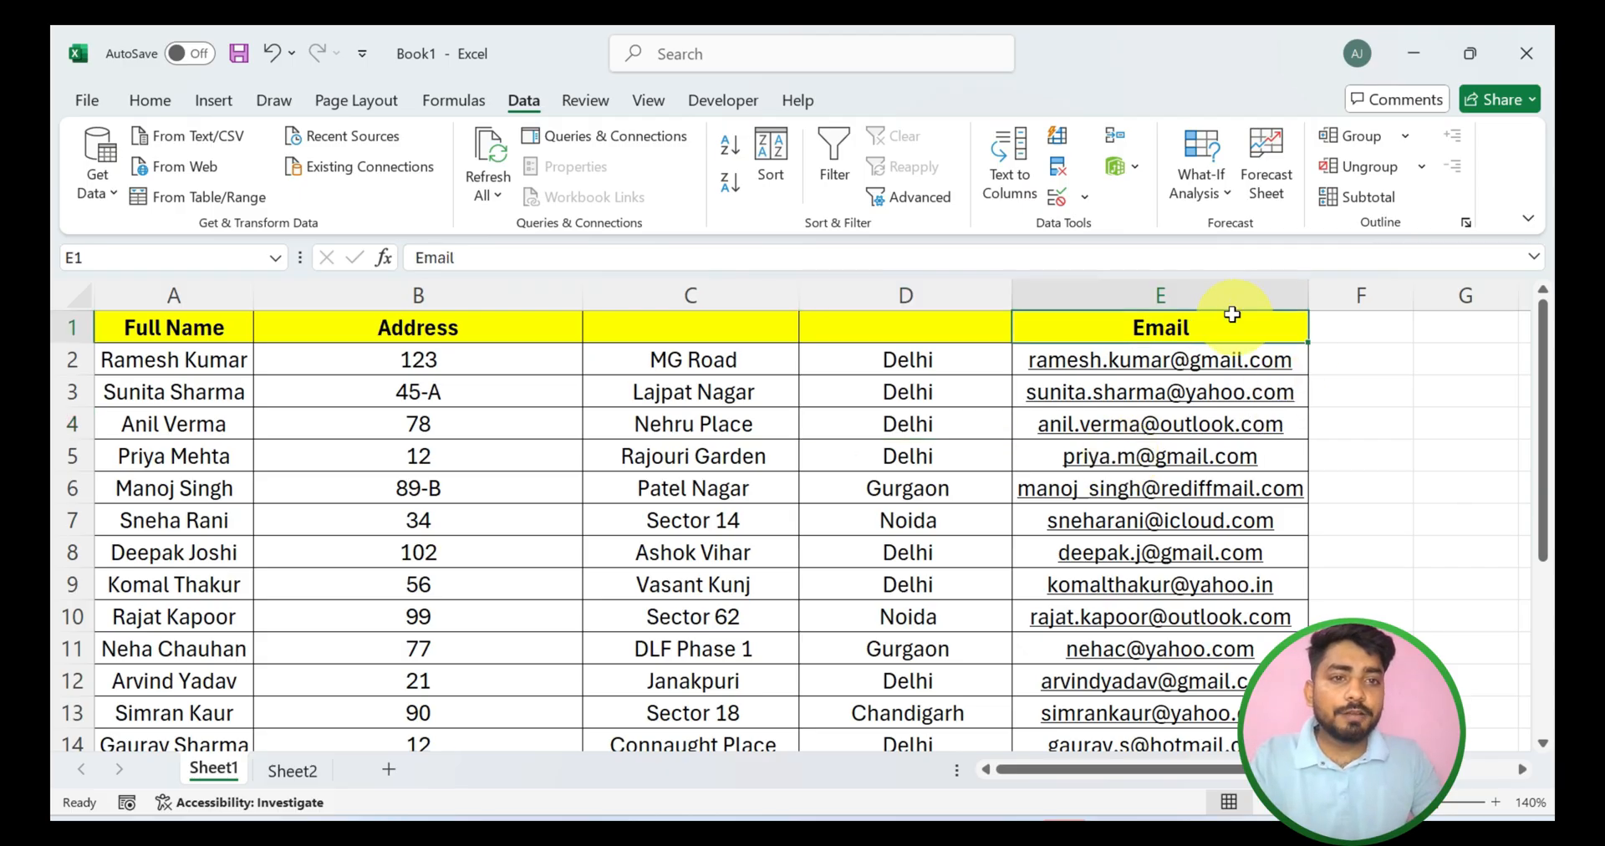
left_click(1268, 300)
left_click(1374, 348)
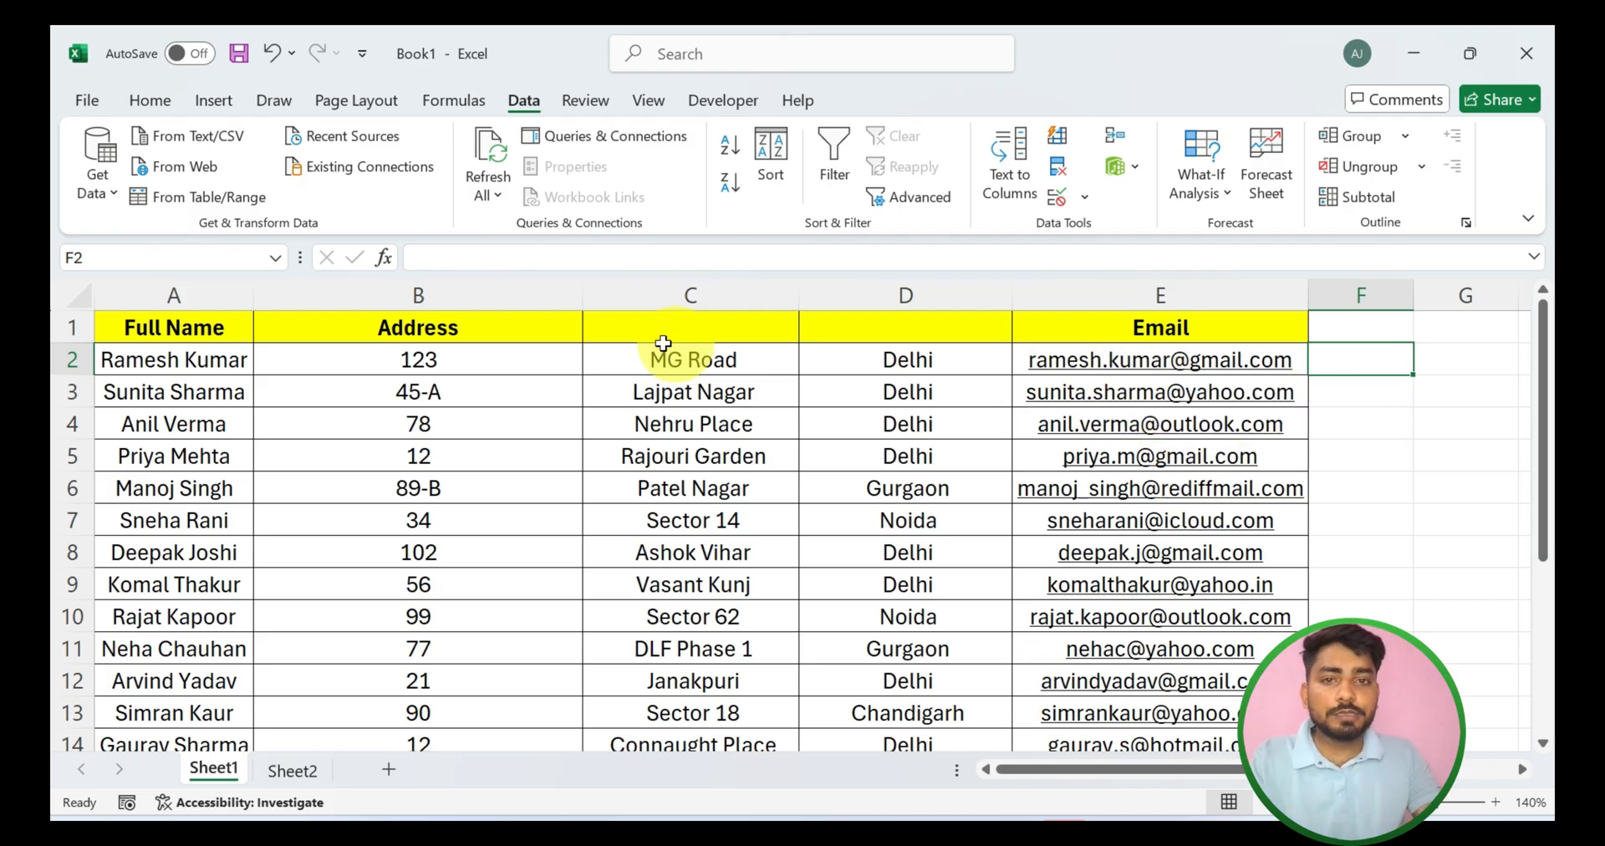
Delete columns C and D, which hold the locality and city parts of the addresses
left_click_drag(657, 294, 832, 293)
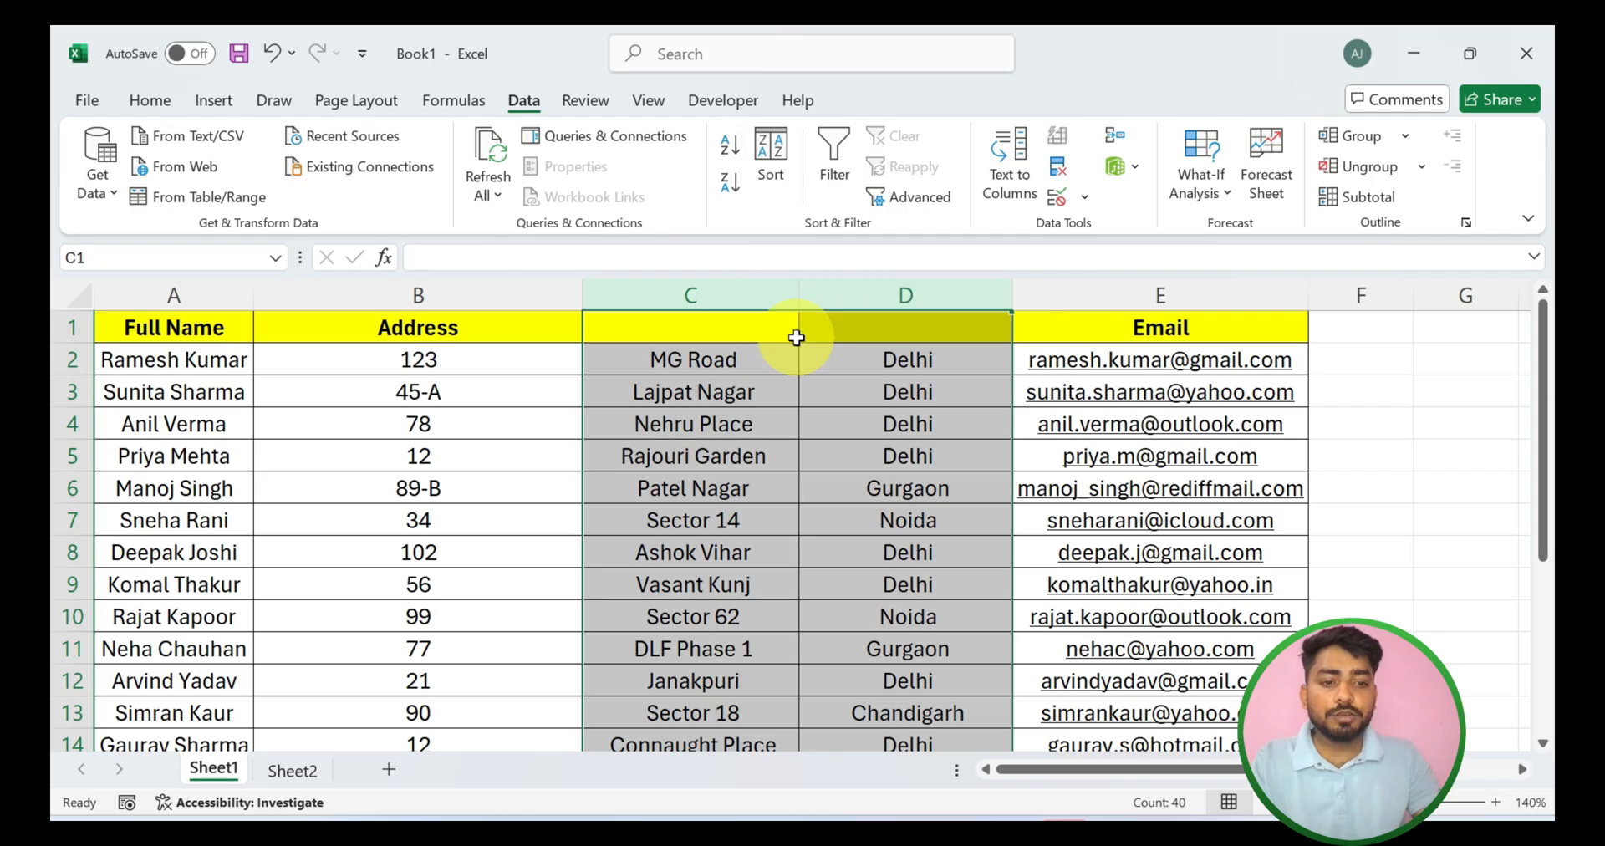
key("ctrl+minus")
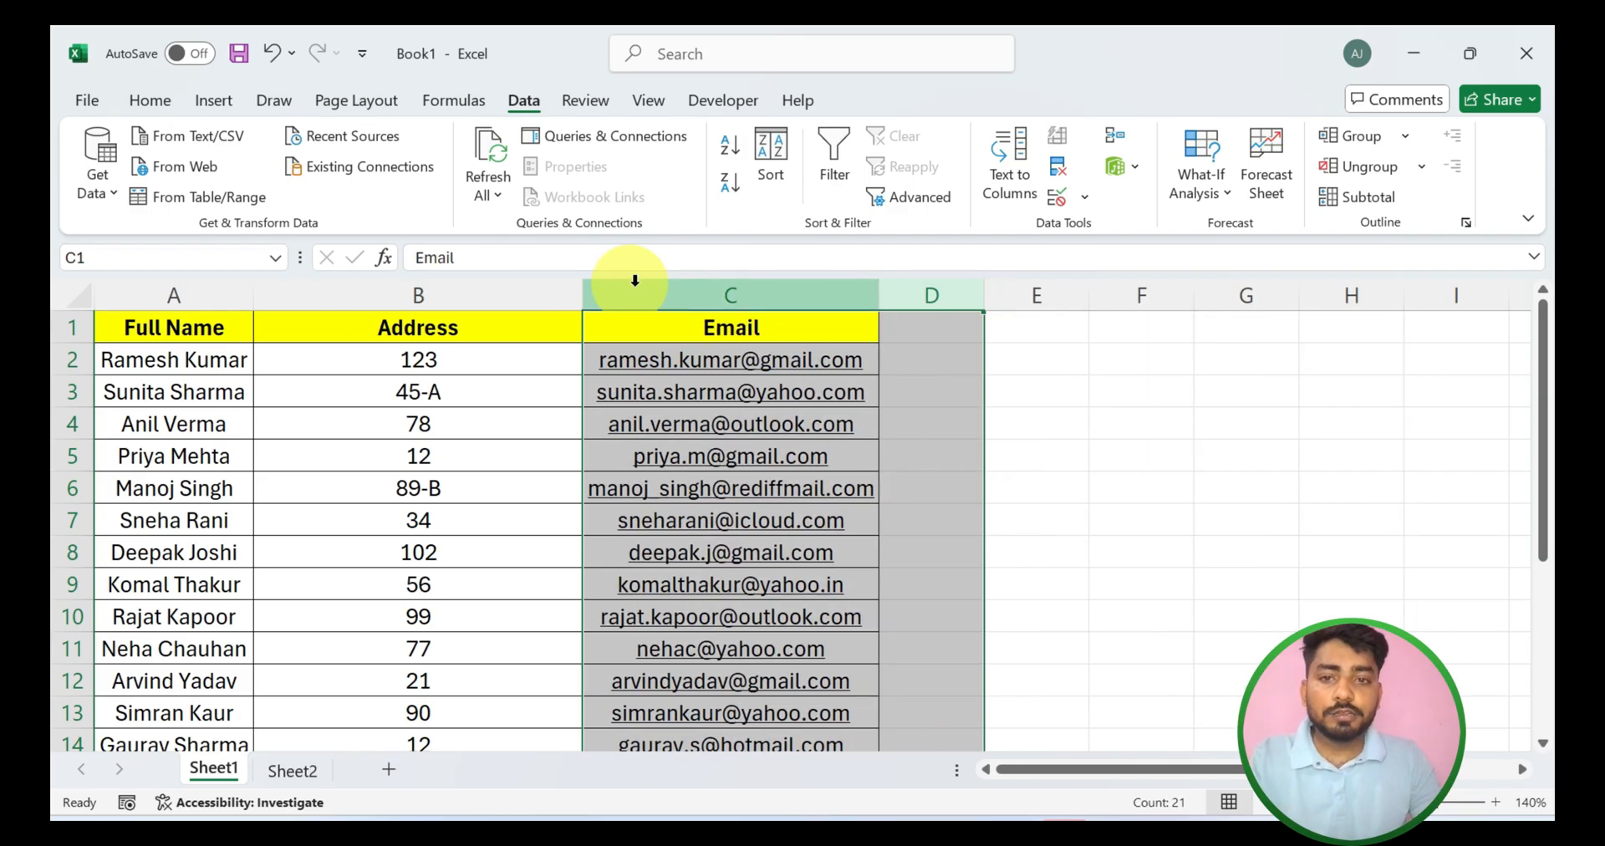
left_click(506, 393)
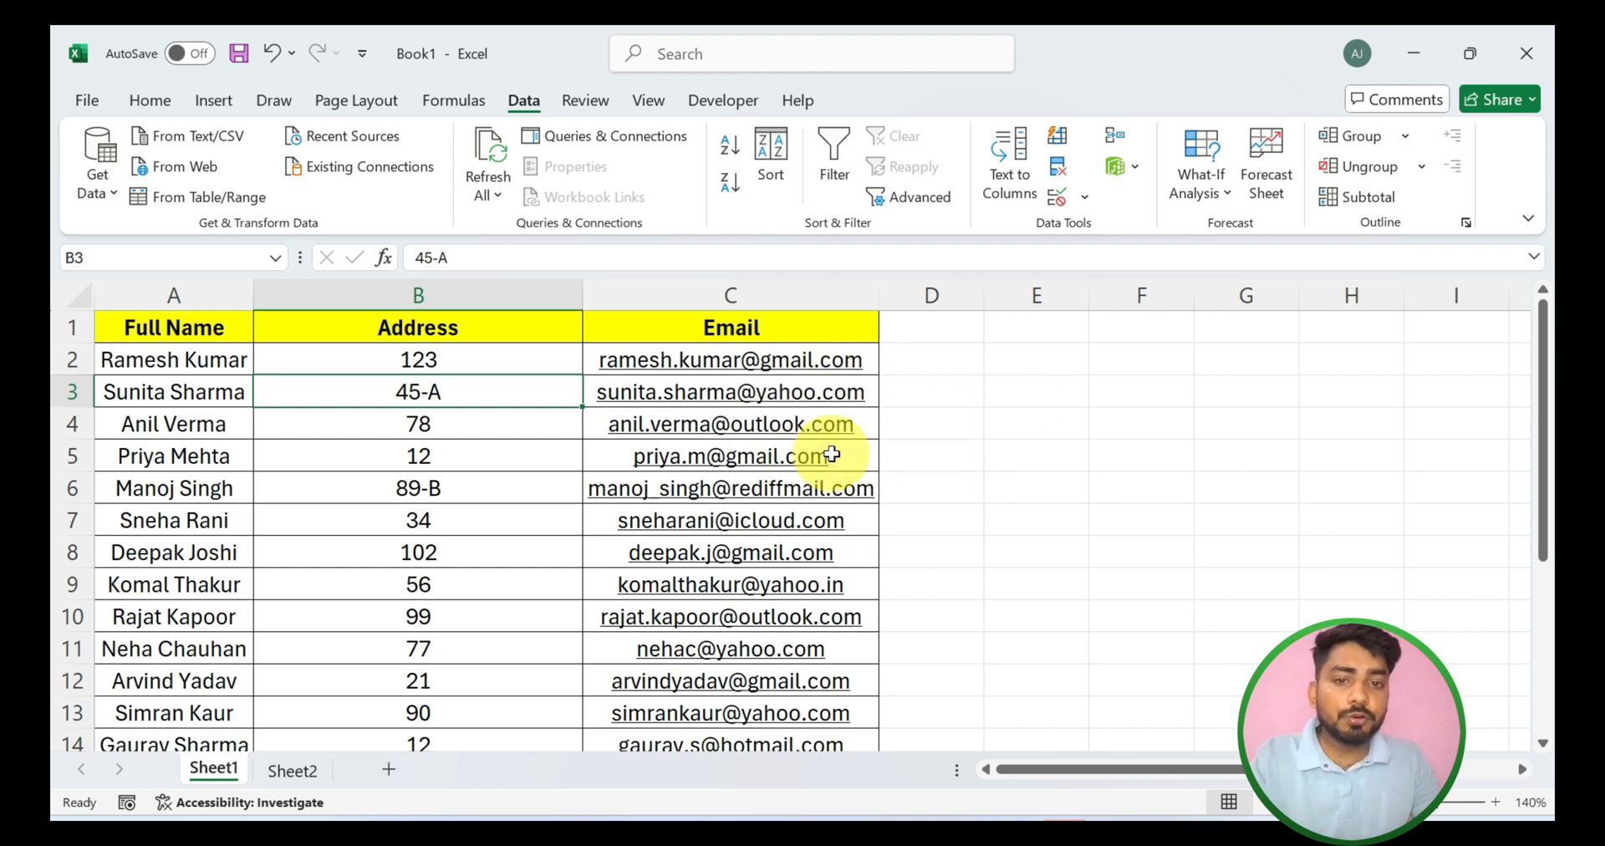
Check the email entries and split the Email column with Text to Columns, Delimited by the custom character @, with the output at $C$1
scroll(820, 602, "down", 3)
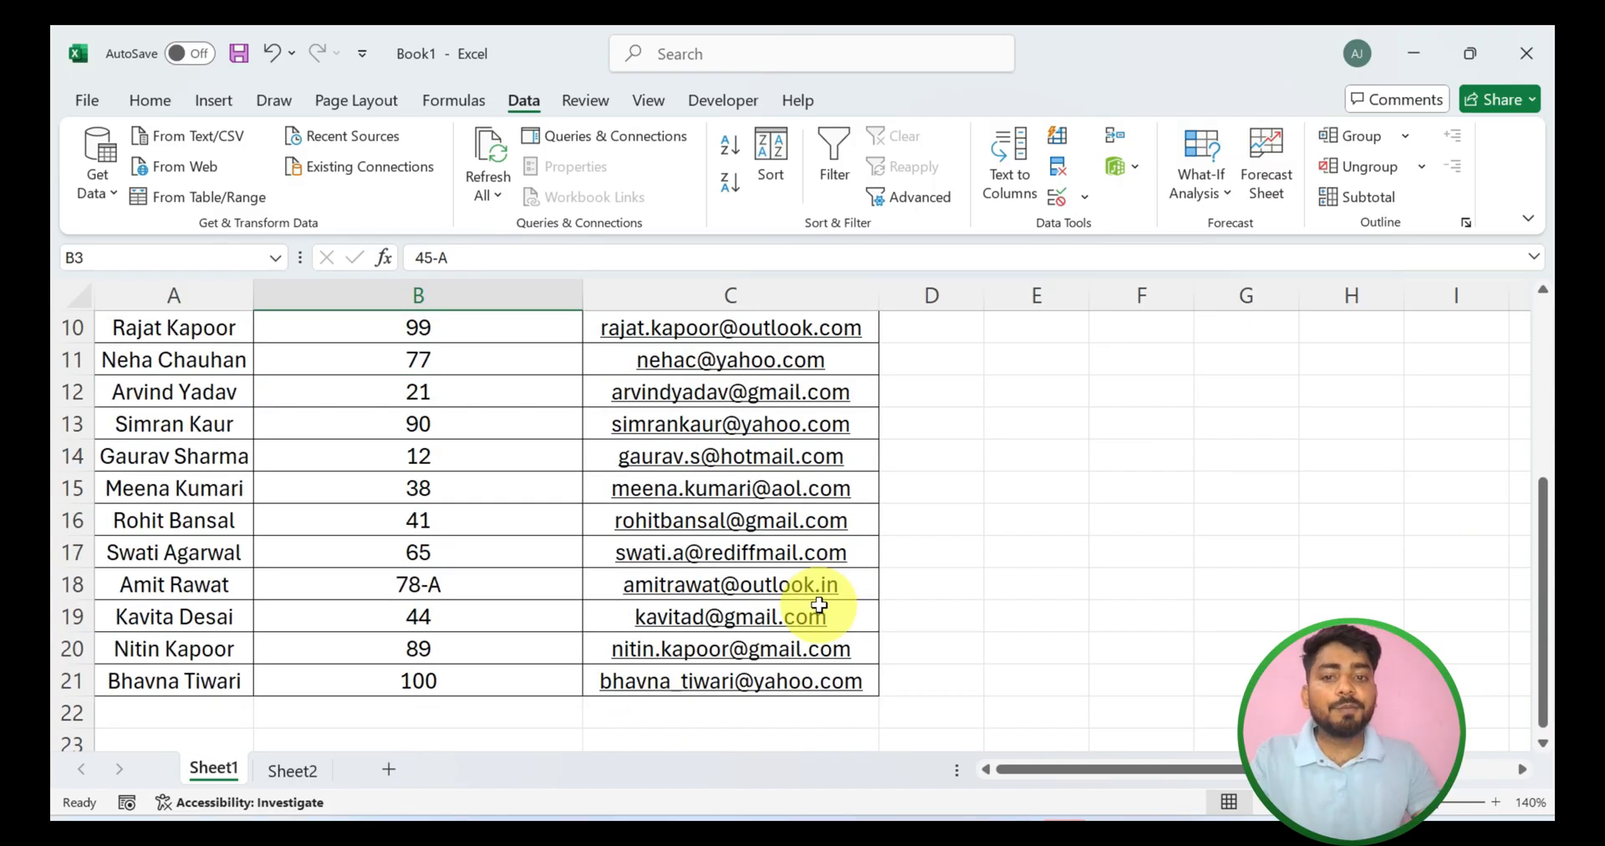
scroll(819, 605, "up", 3)
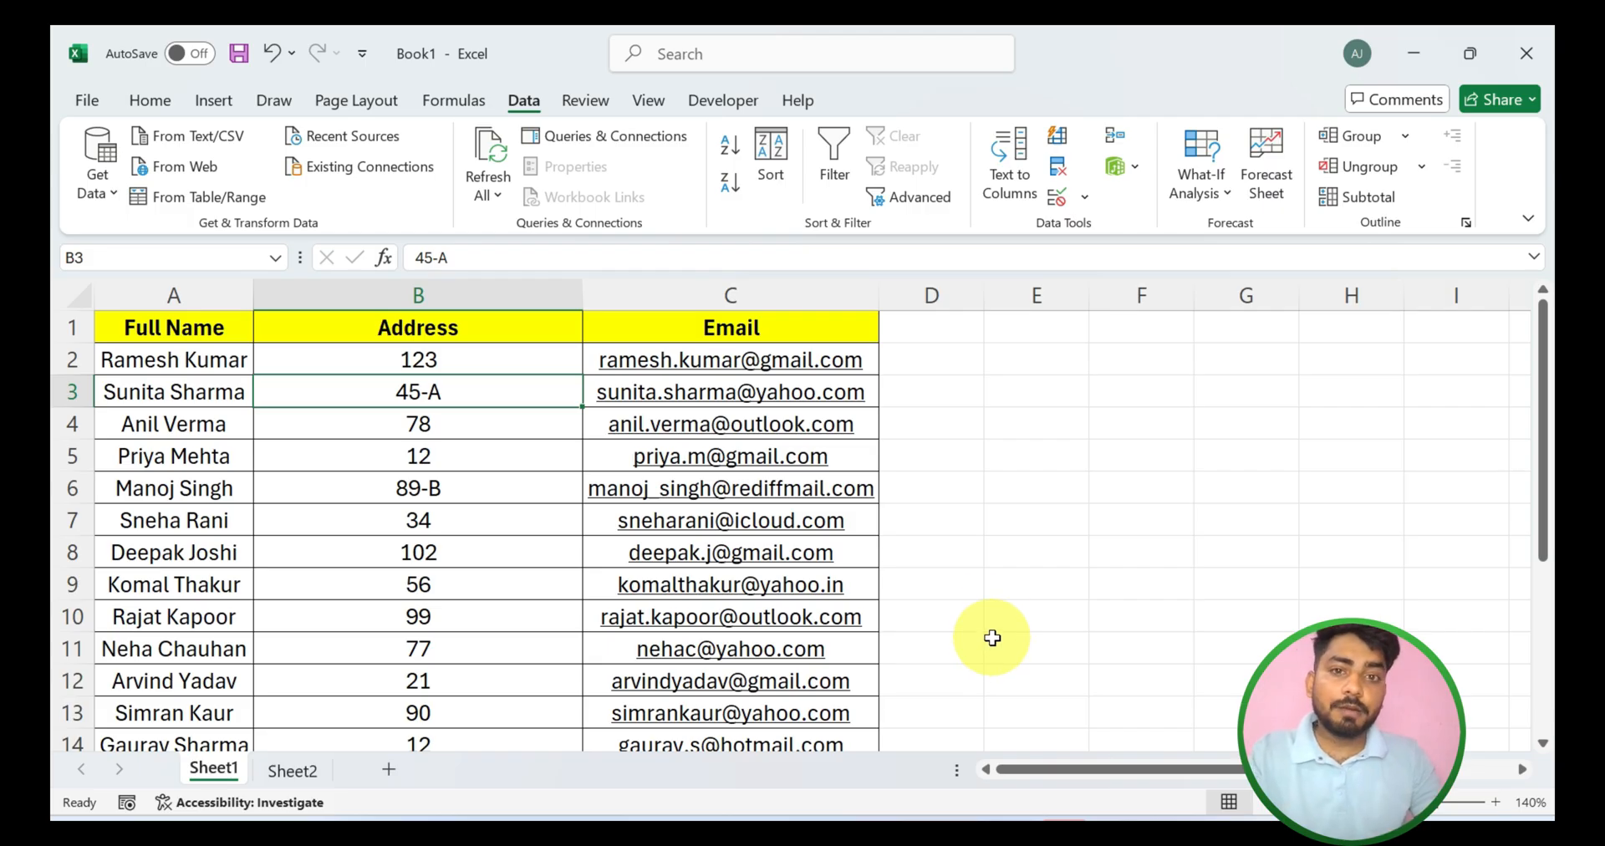
left_click(837, 284)
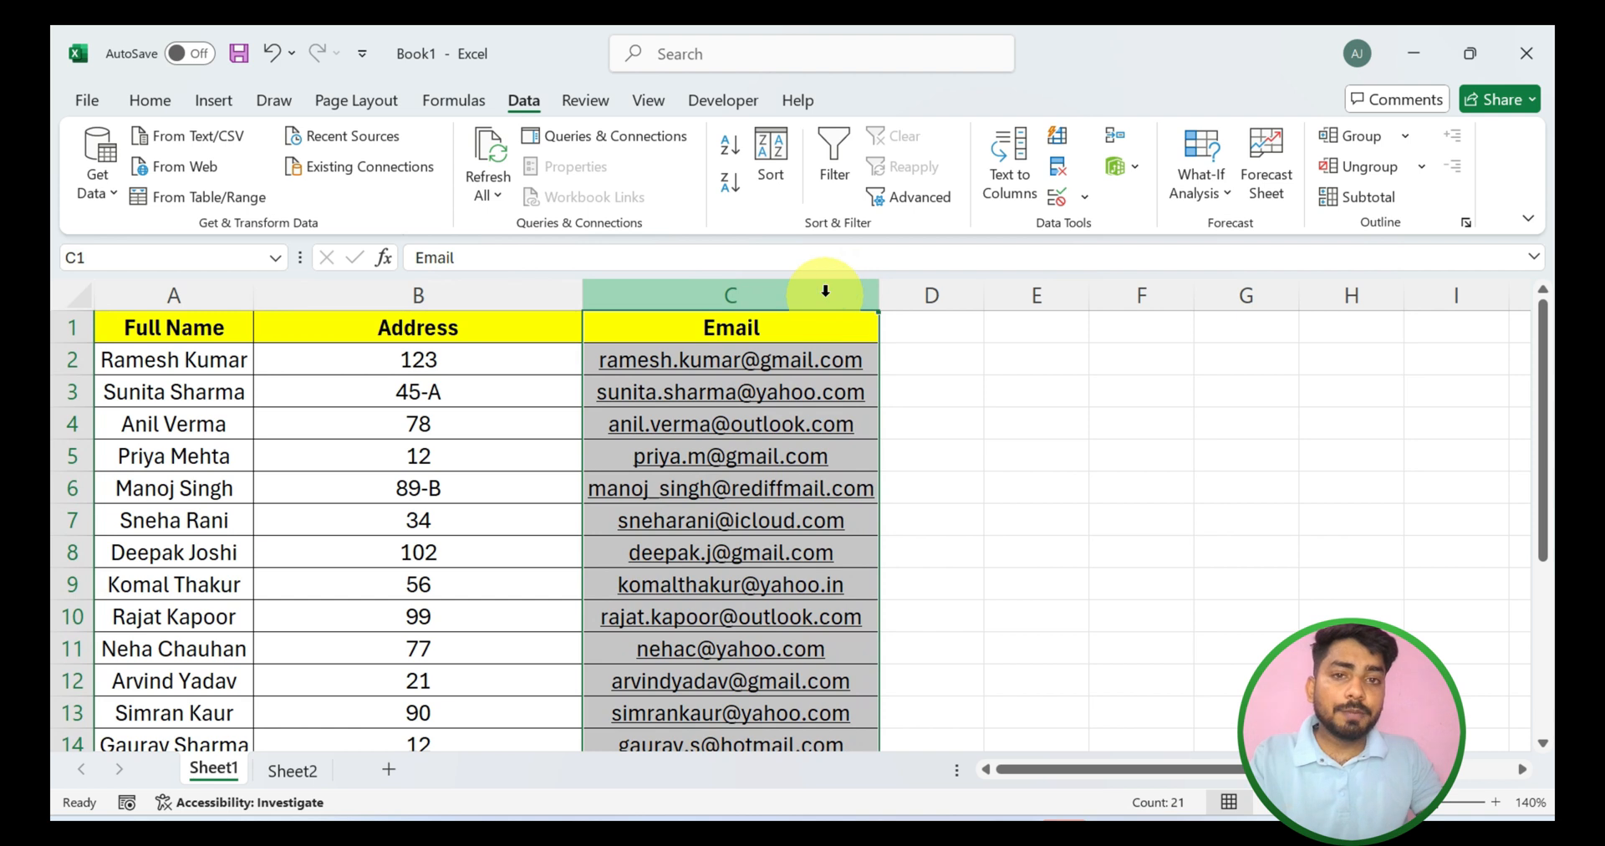
left_click(1011, 162)
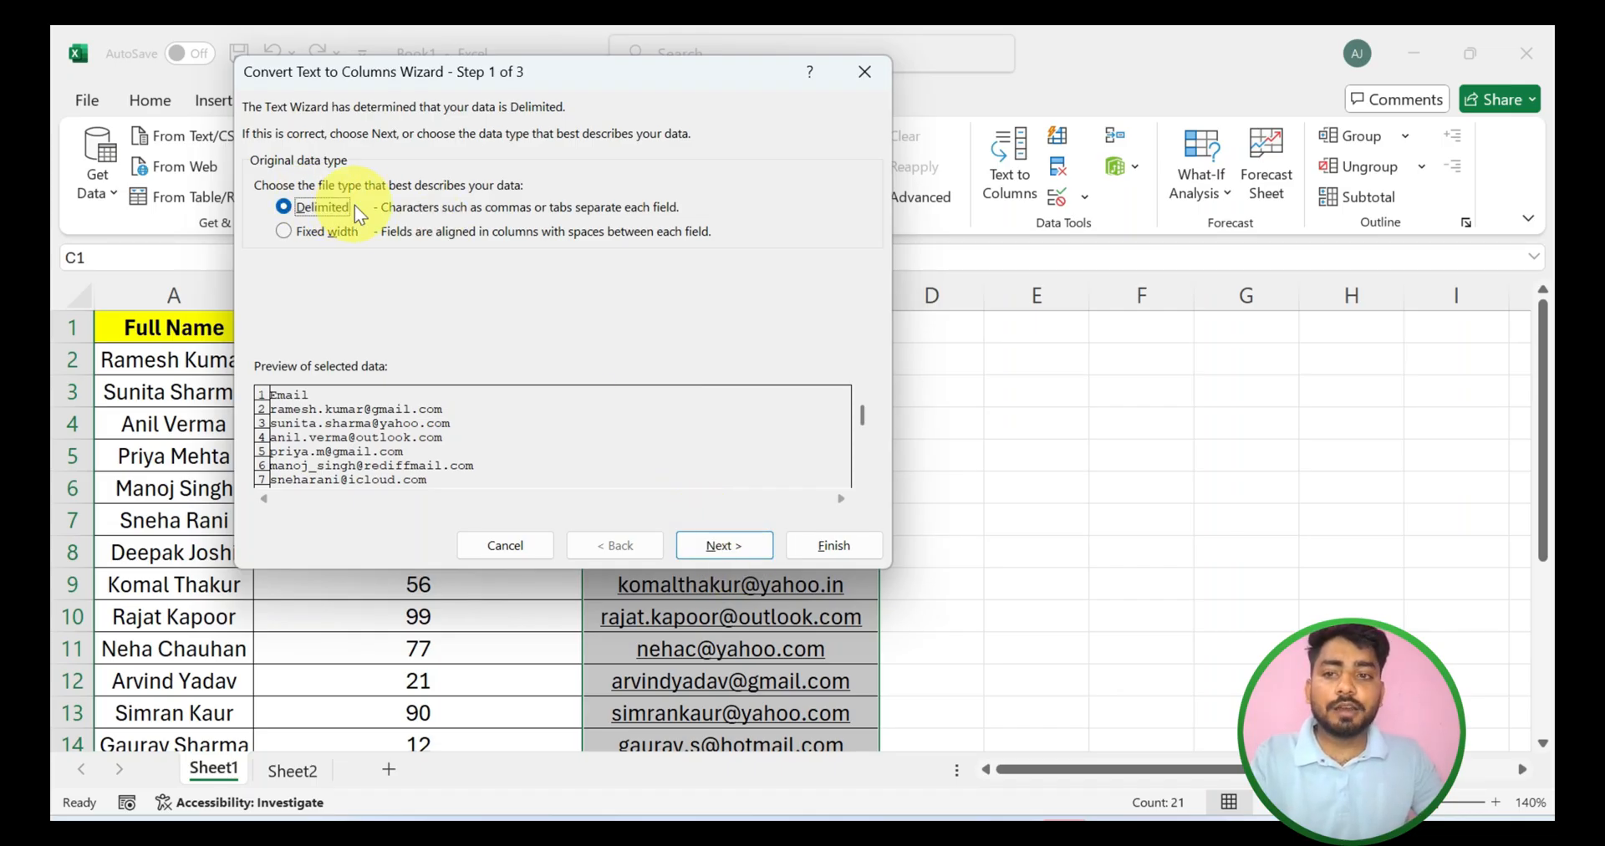
left_click(732, 544)
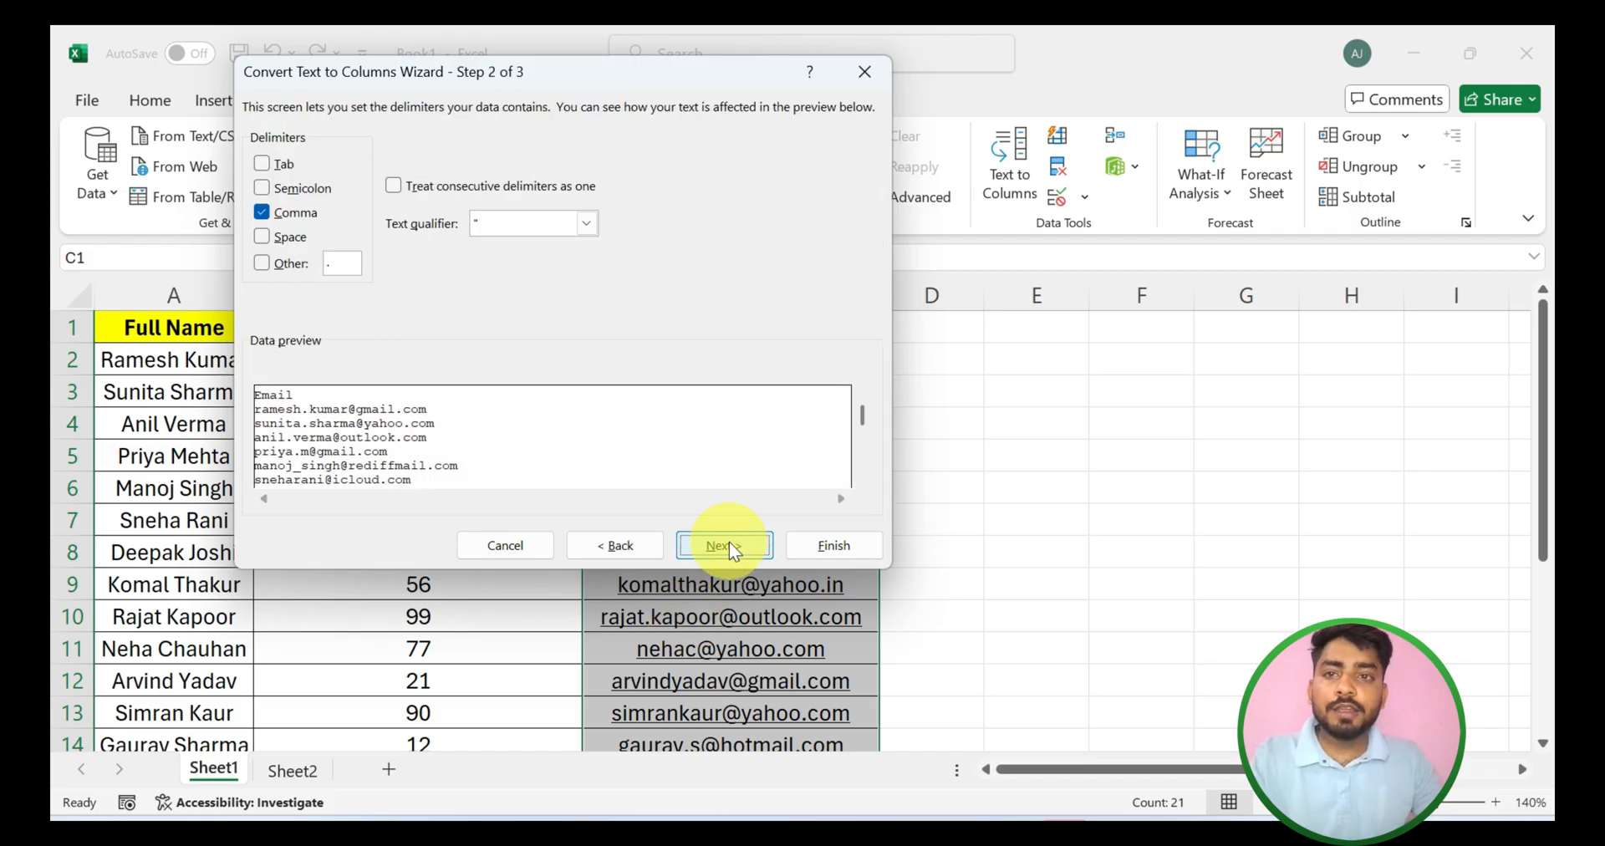
left_click_drag(620, 82, 983, 122)
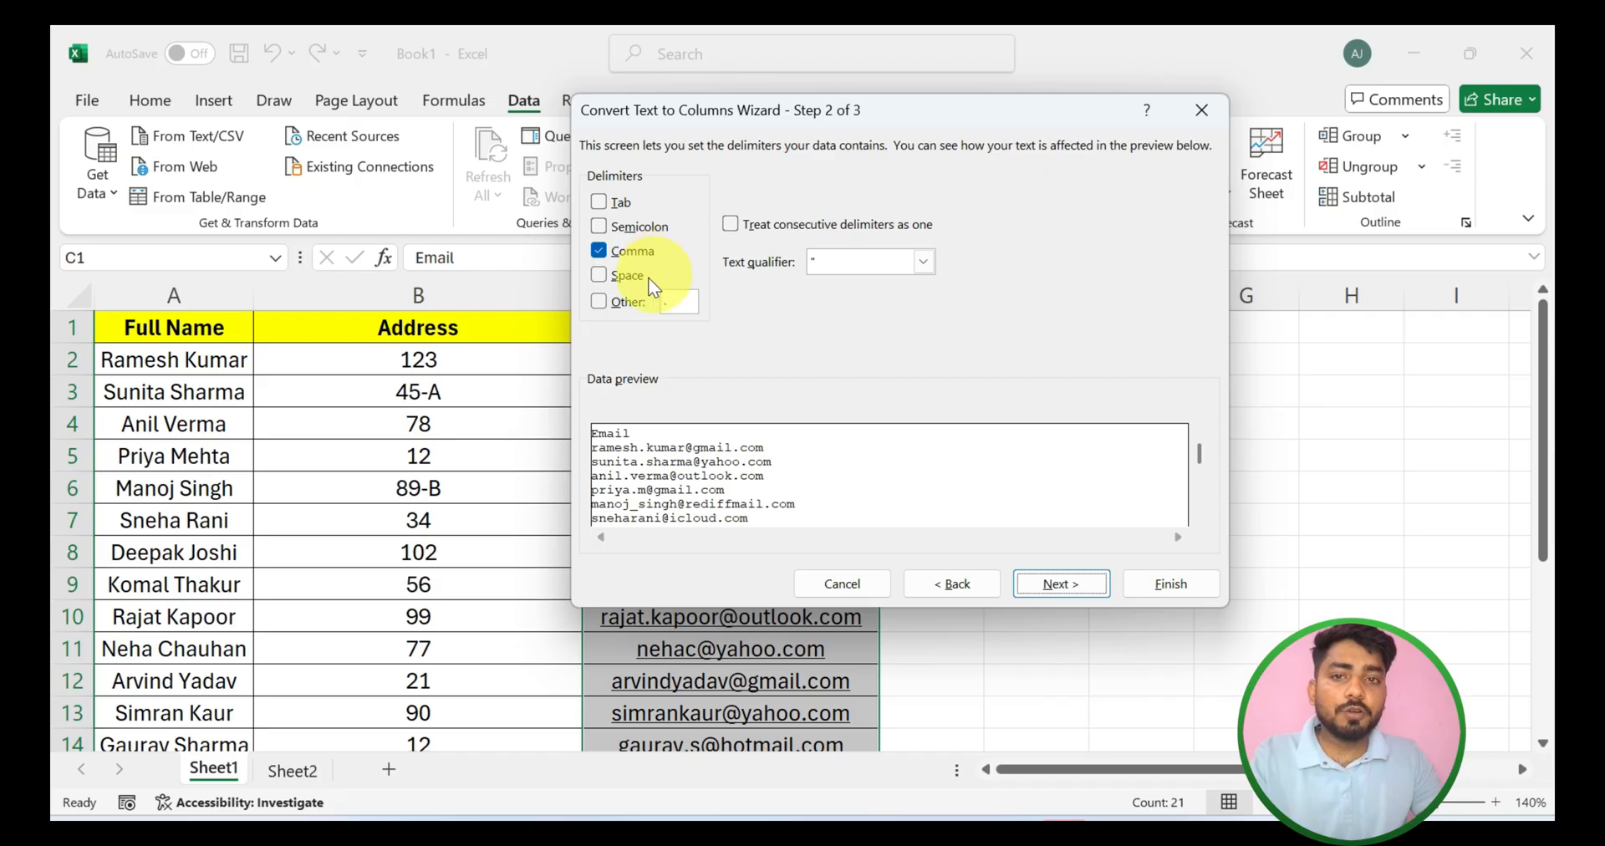
left_click(597, 252)
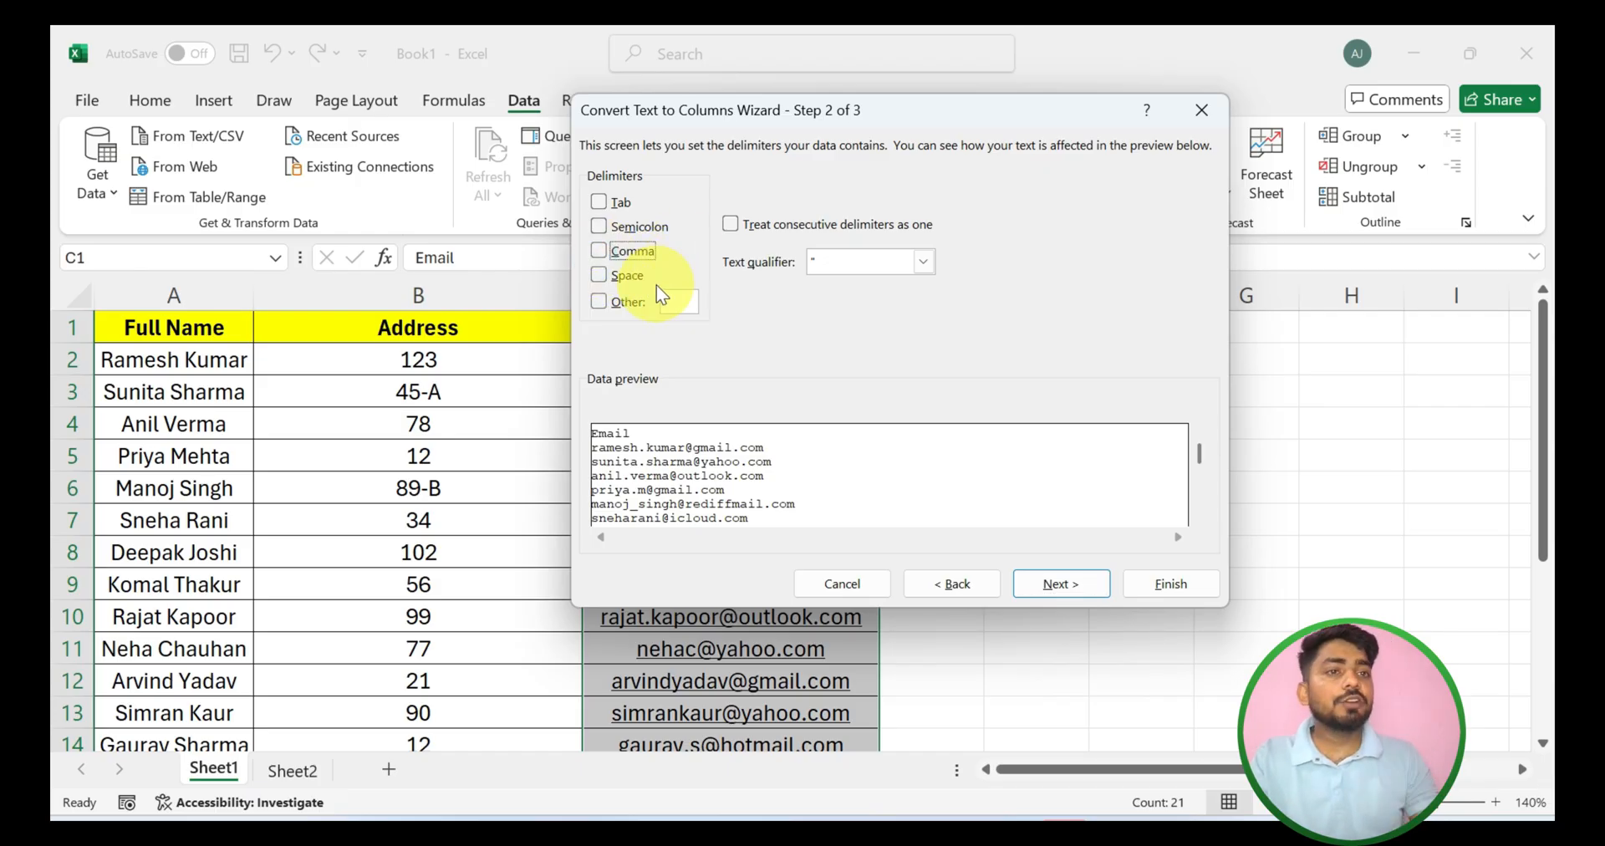
left_click(601, 302)
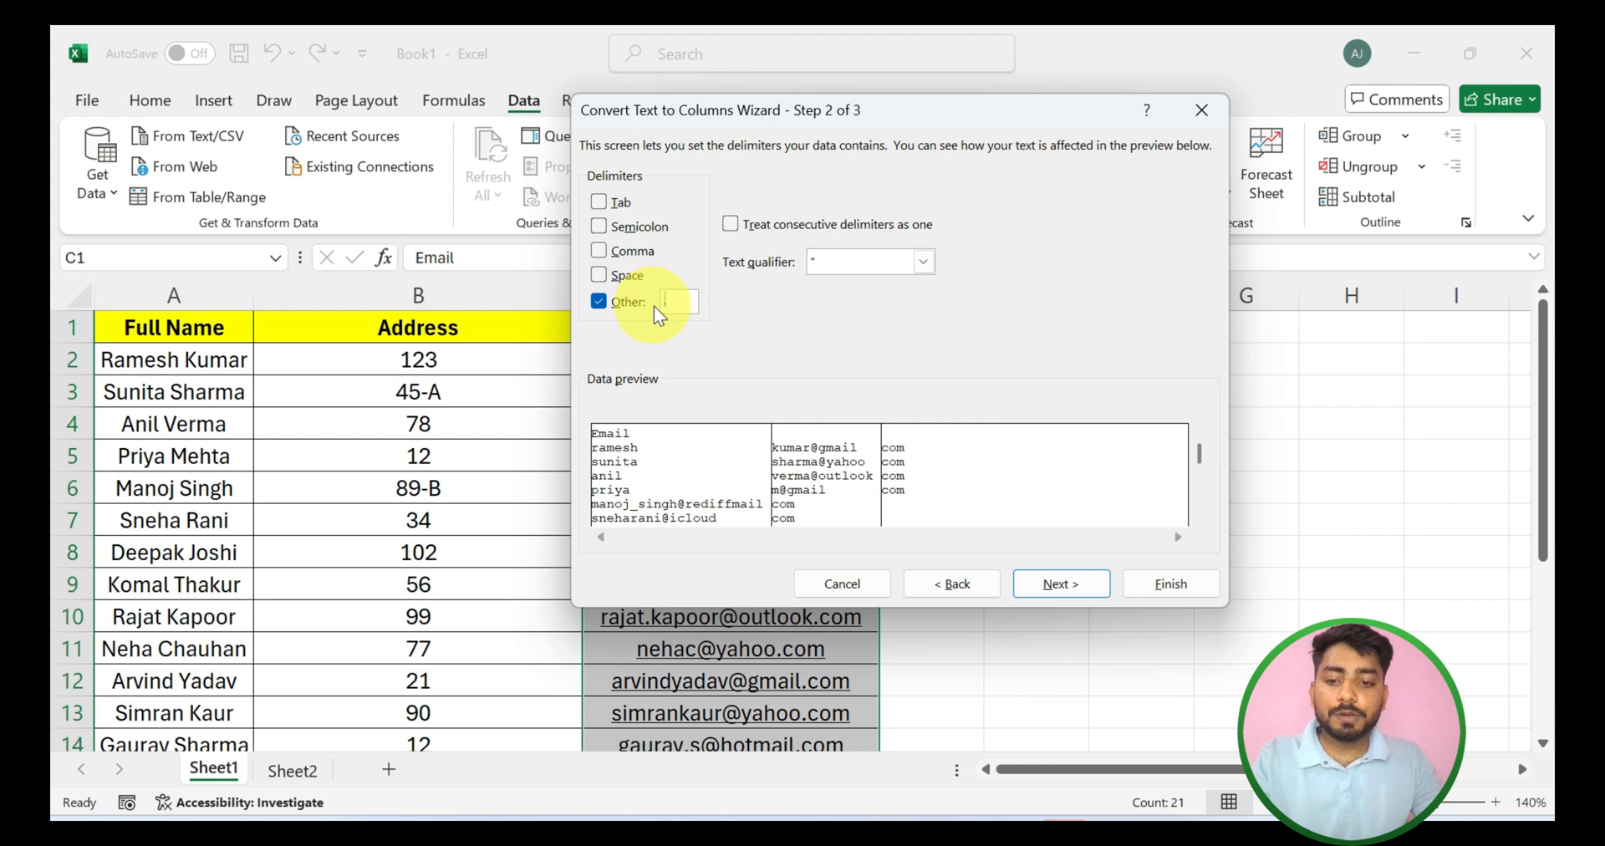
type("@")
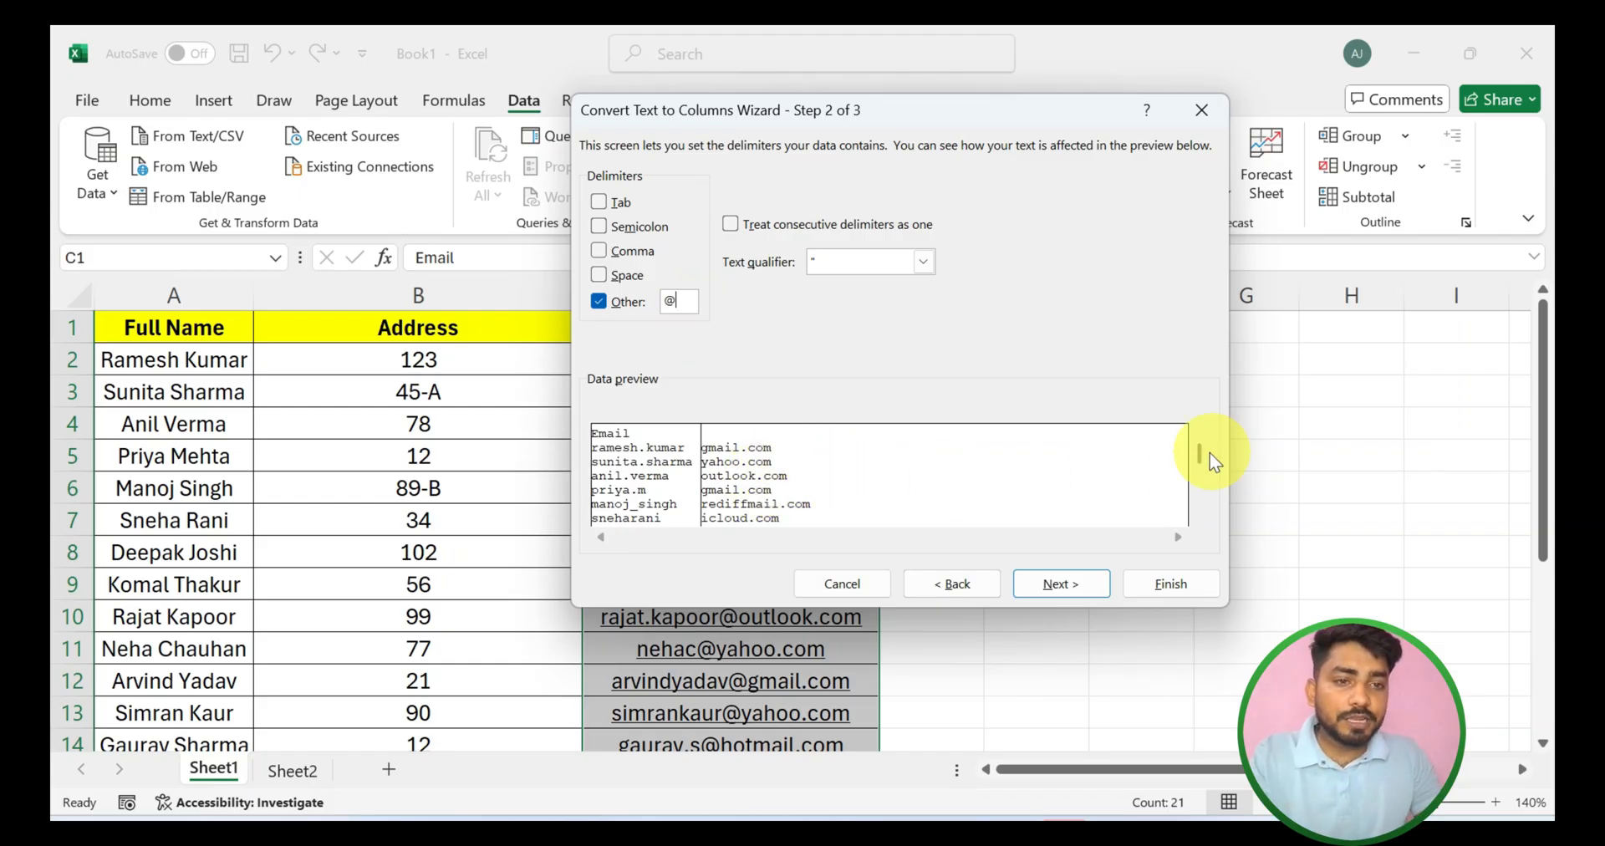
left_click_drag(1201, 499, 1190, 454)
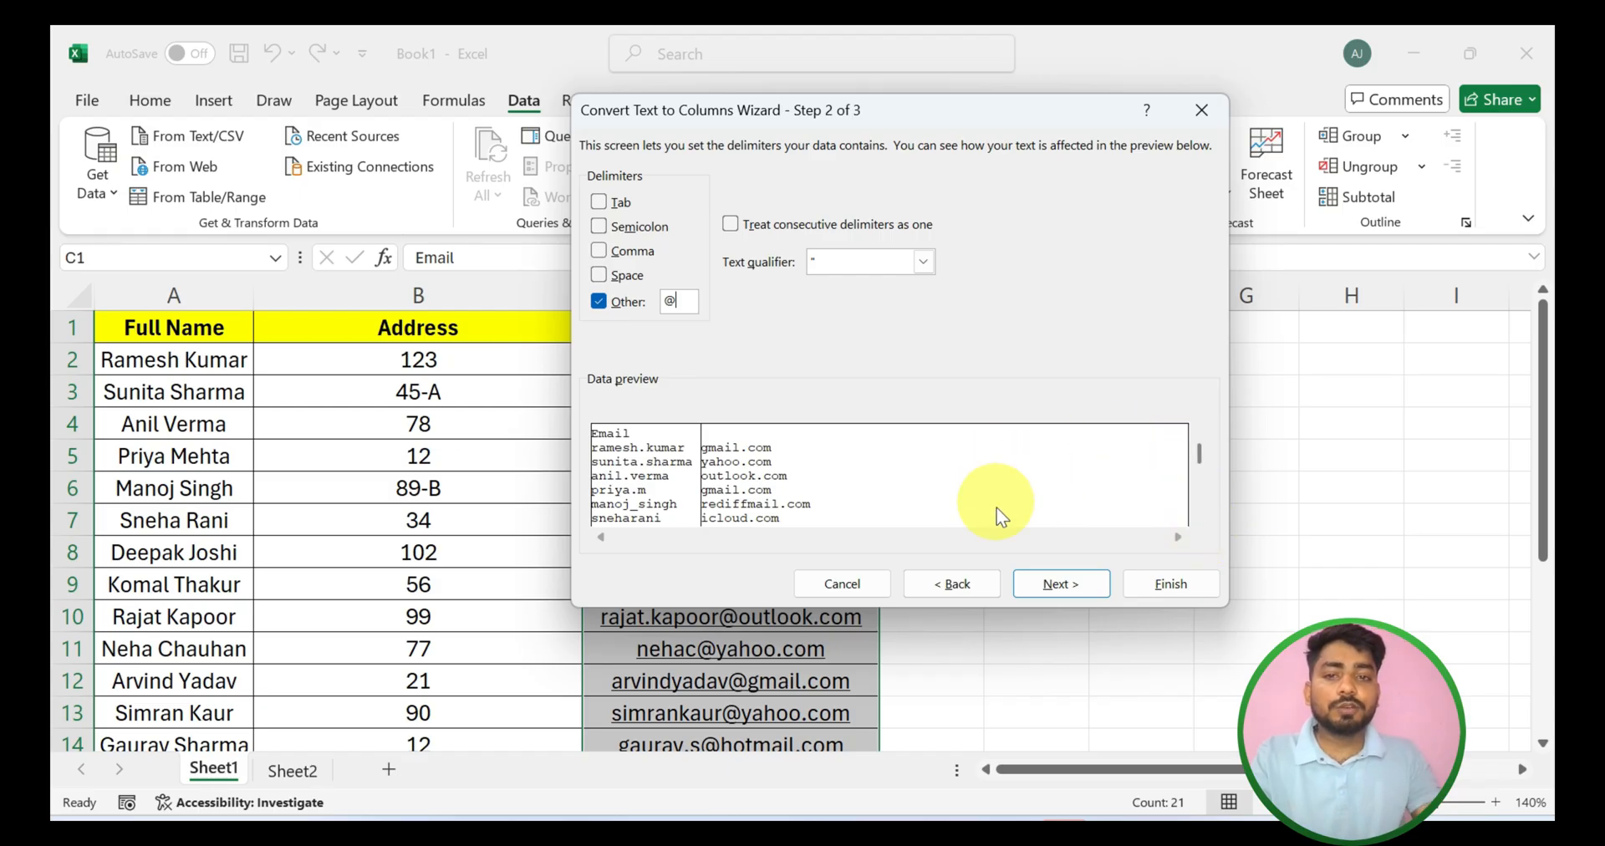
left_click(1083, 591)
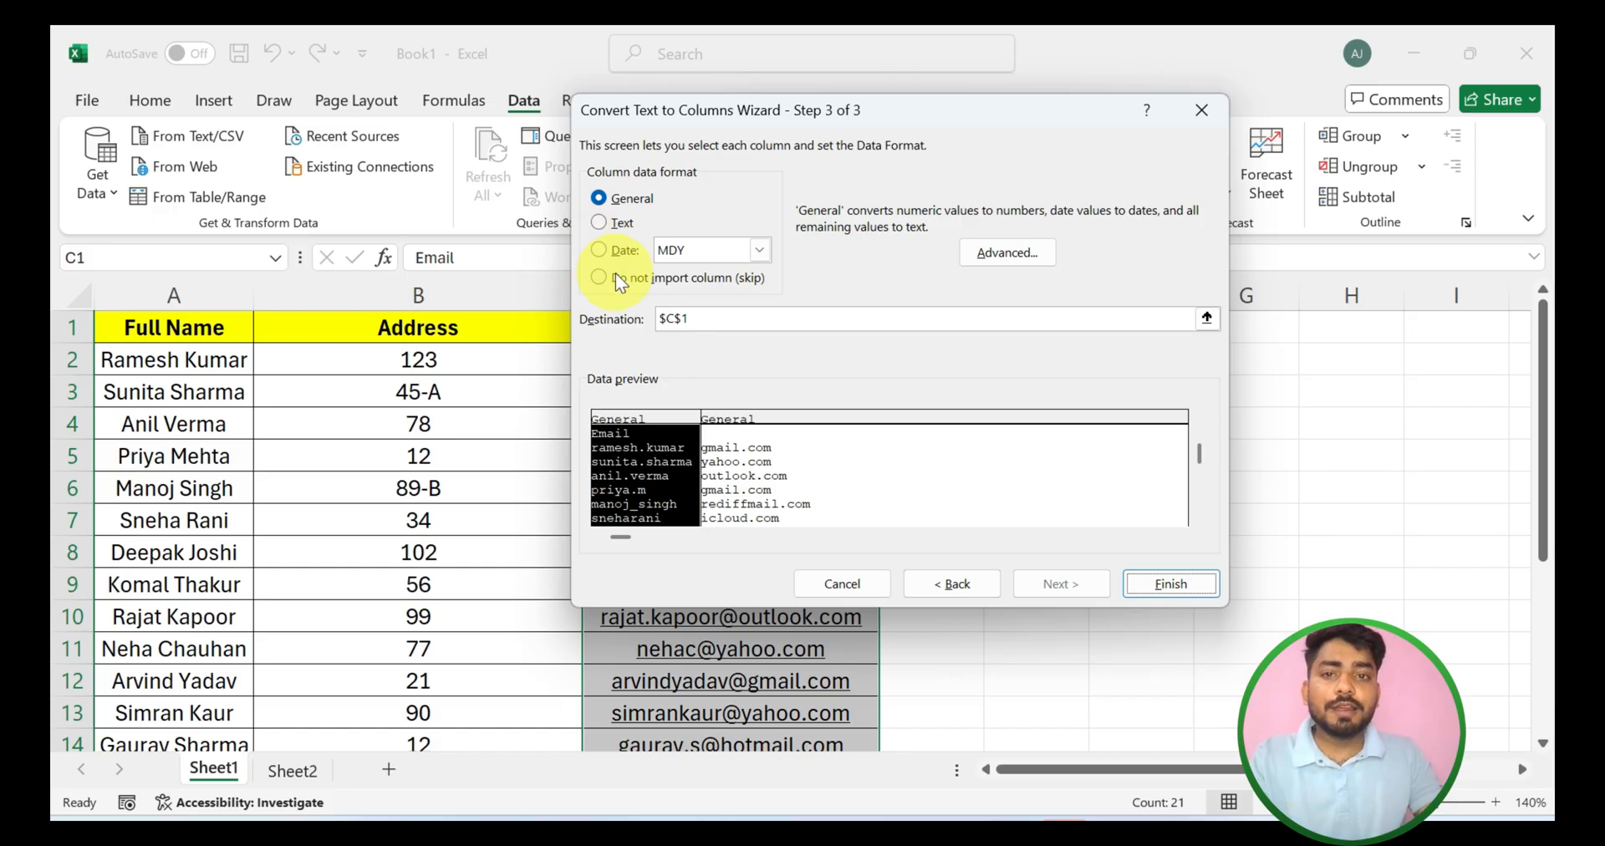
left_click(1175, 585)
Look over the split email user names and domains in columns C and D down to the last row
scroll(1015, 490, "down", 1)
scroll(1017, 487, "down", 5)
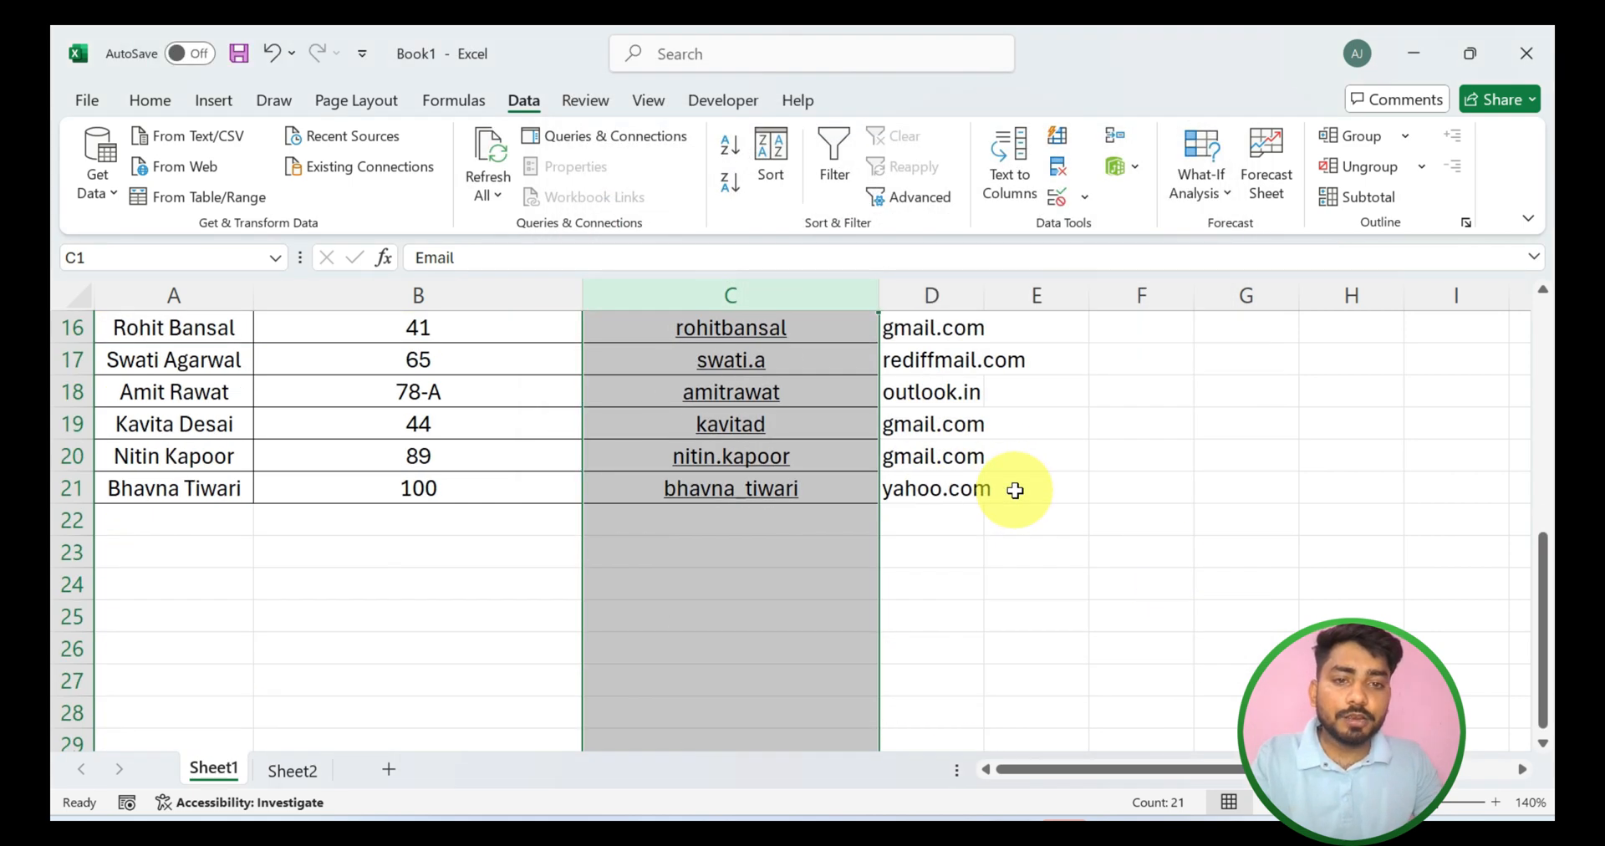
scroll(1015, 489, "up", 4)
left_click(861, 485)
scroll(970, 483, "down", 5)
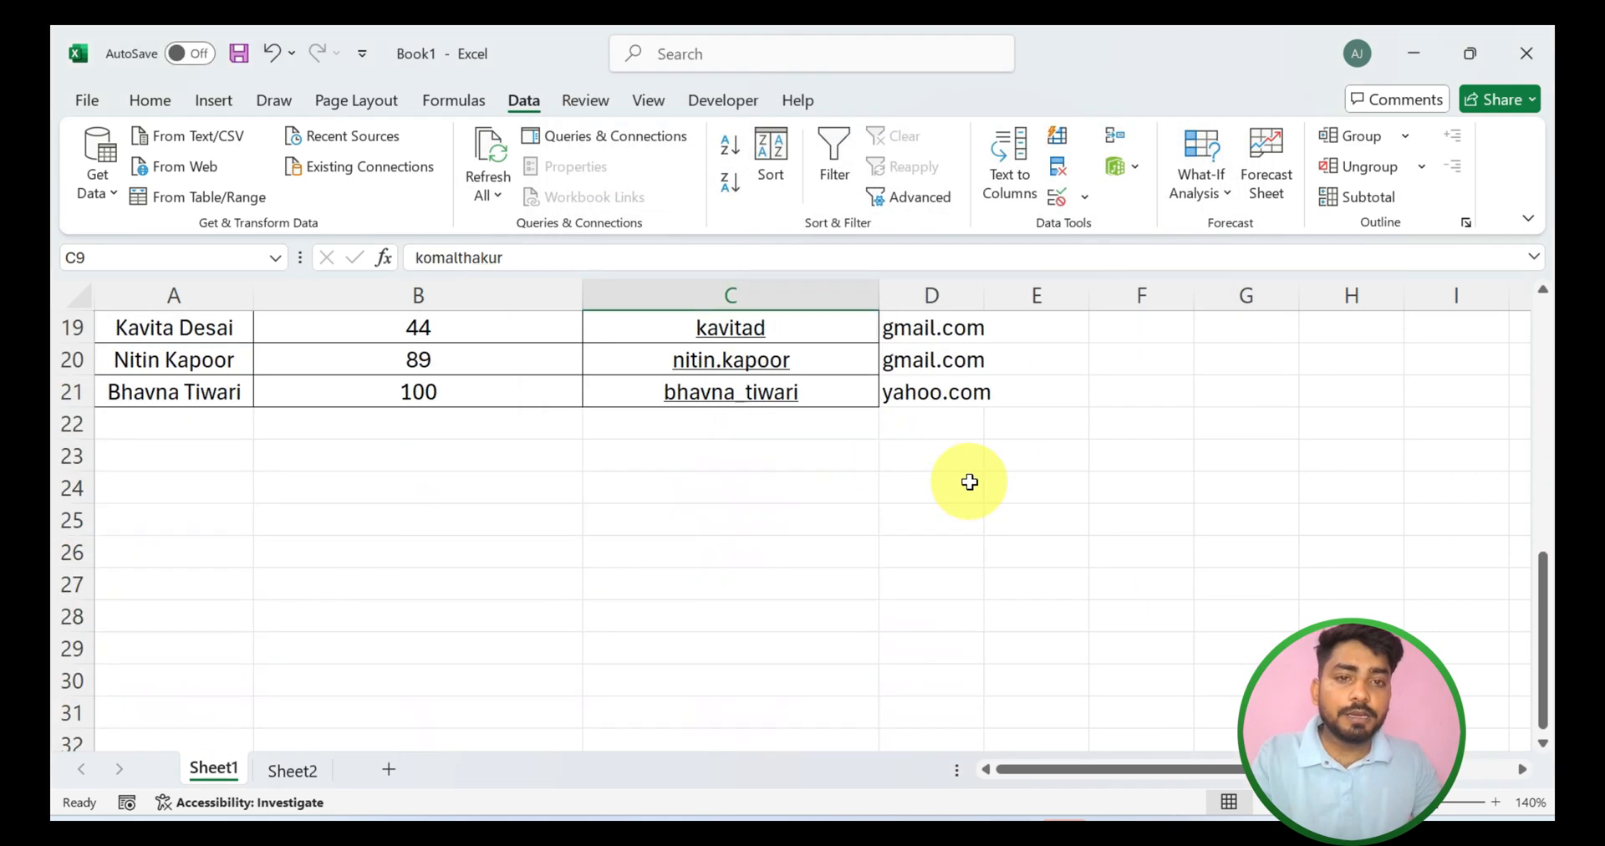
scroll(961, 485, "up", 6)
left_click(794, 320)
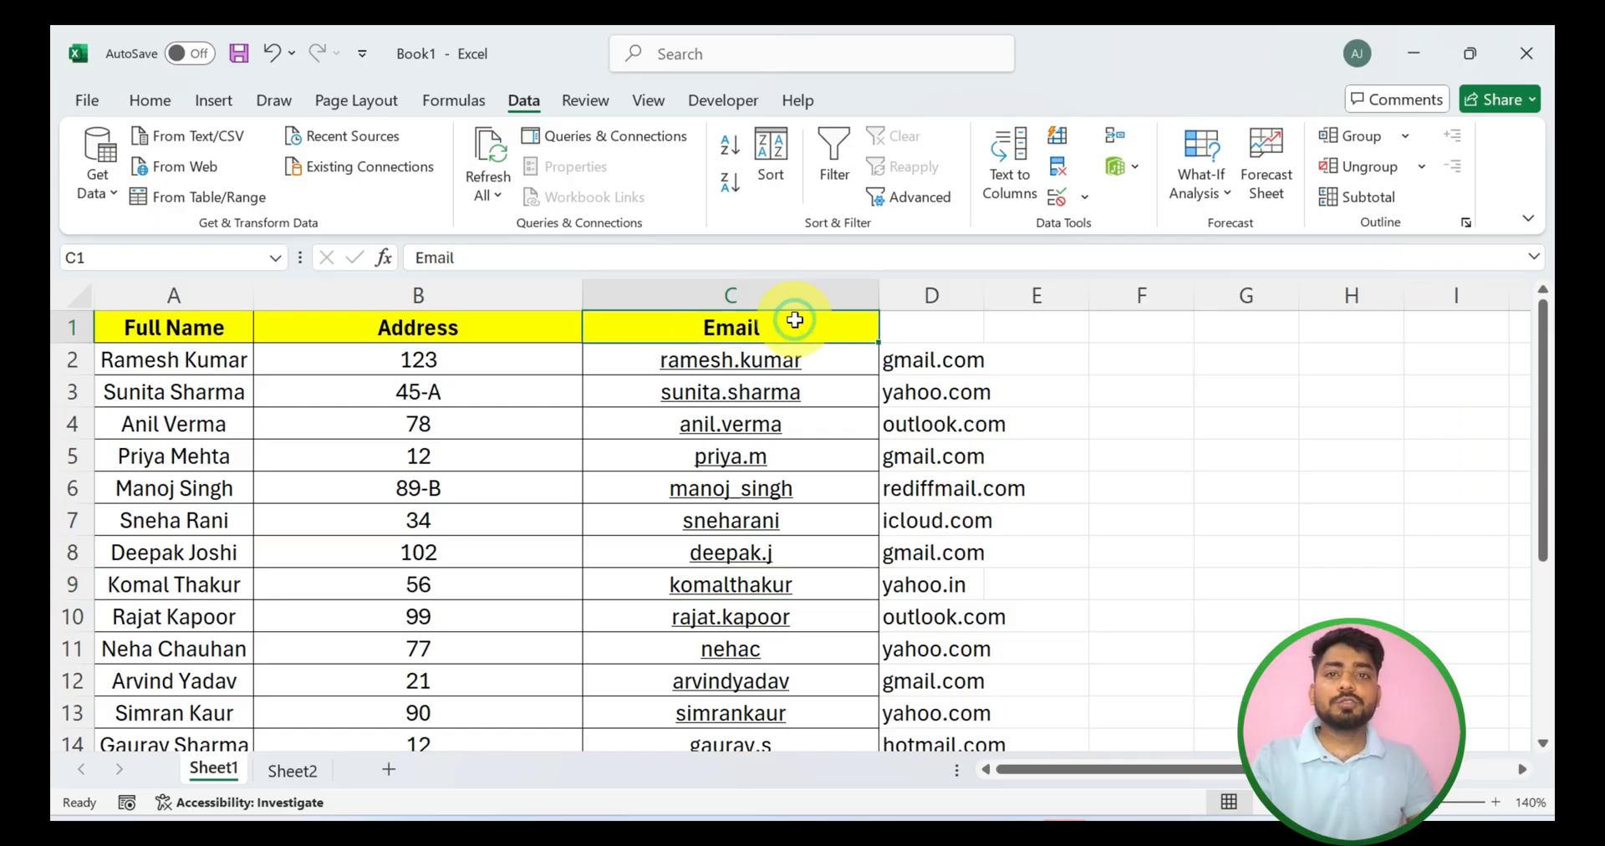